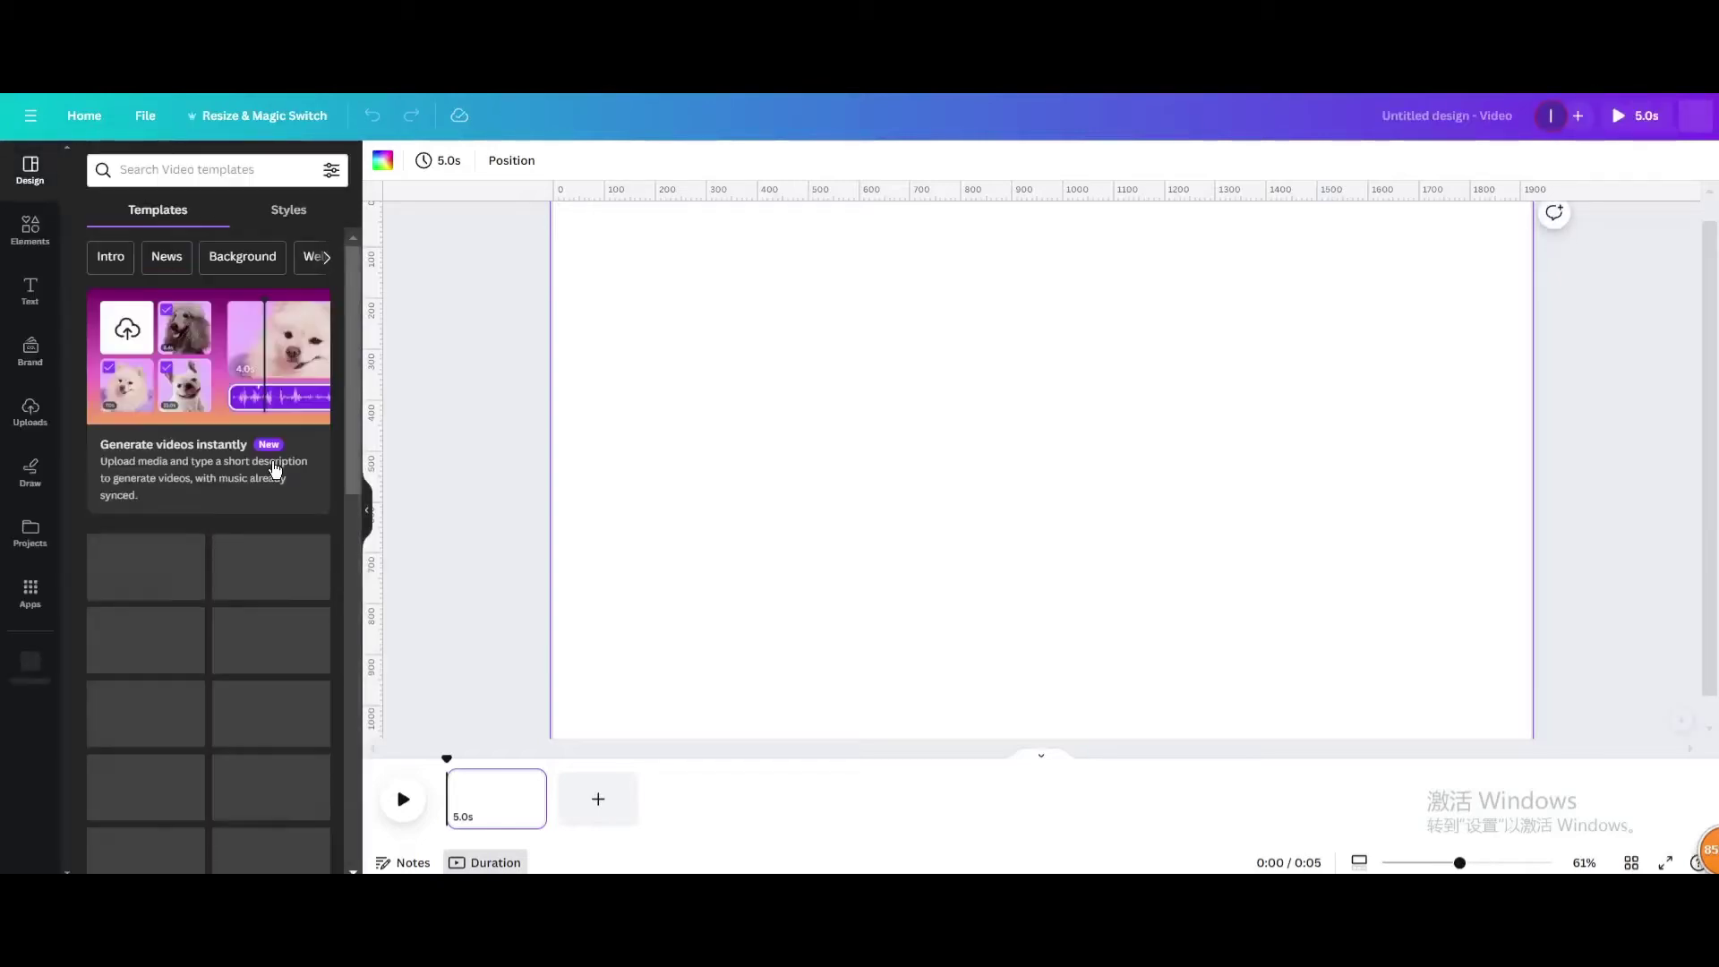
# Add a circle shape to the page and fill it with the solid colour #744646.
pyautogui.click(30, 229)
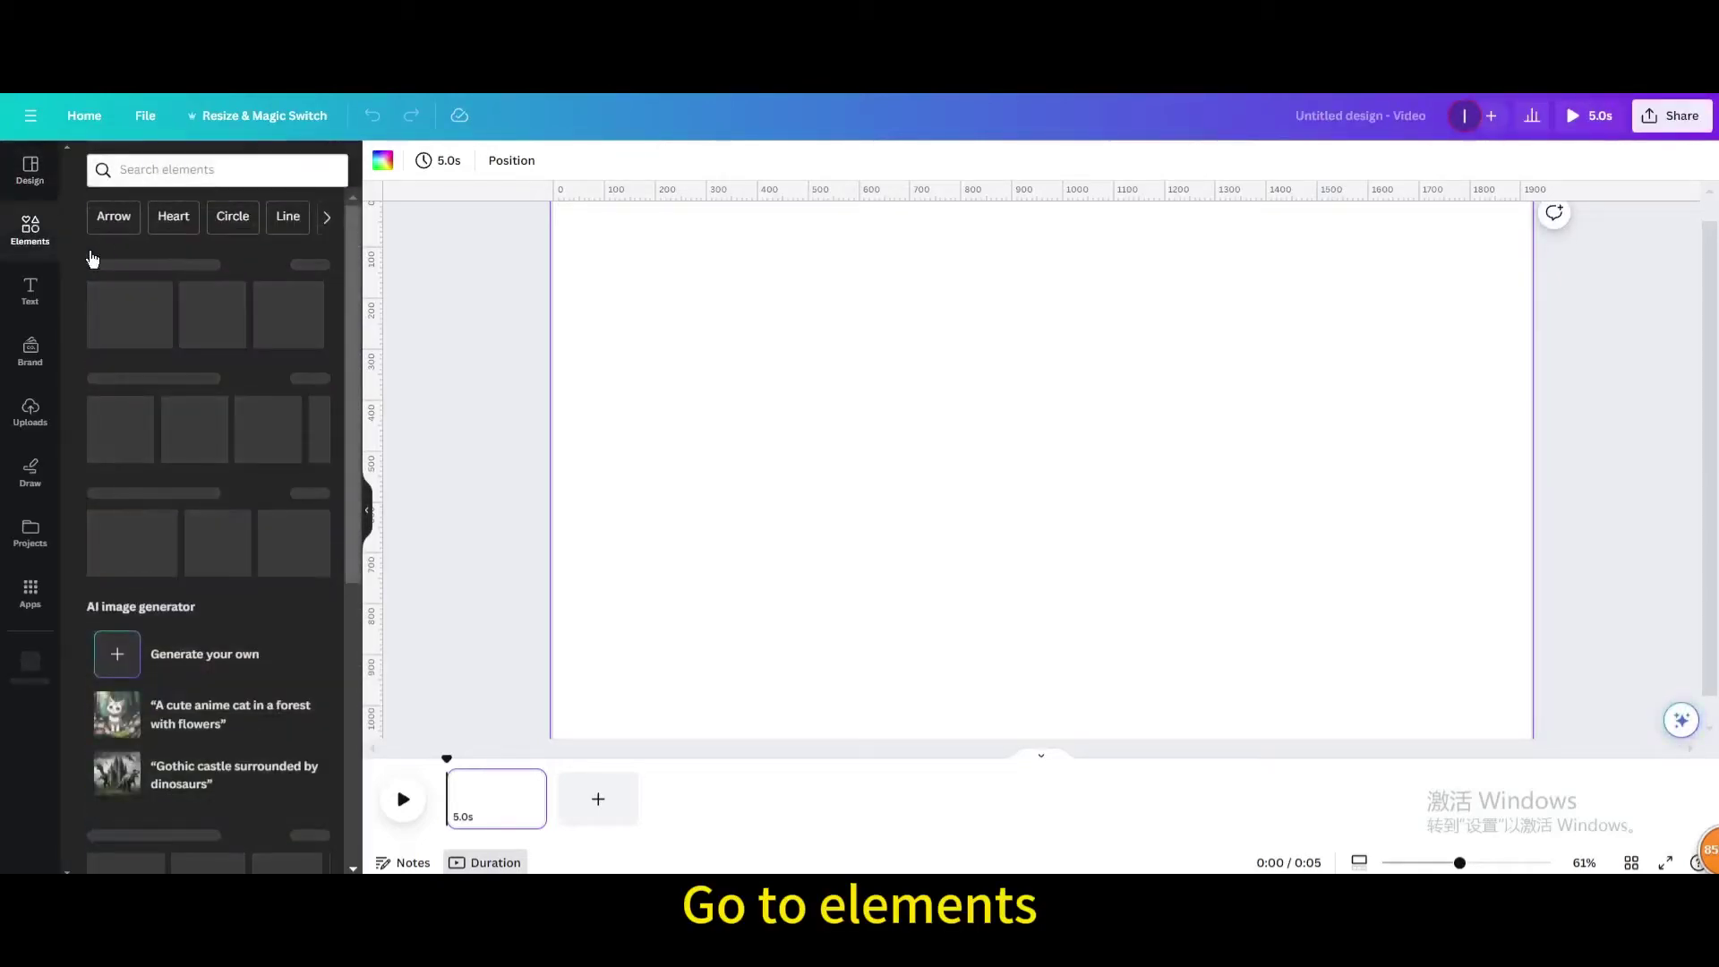
pyautogui.click(309, 380)
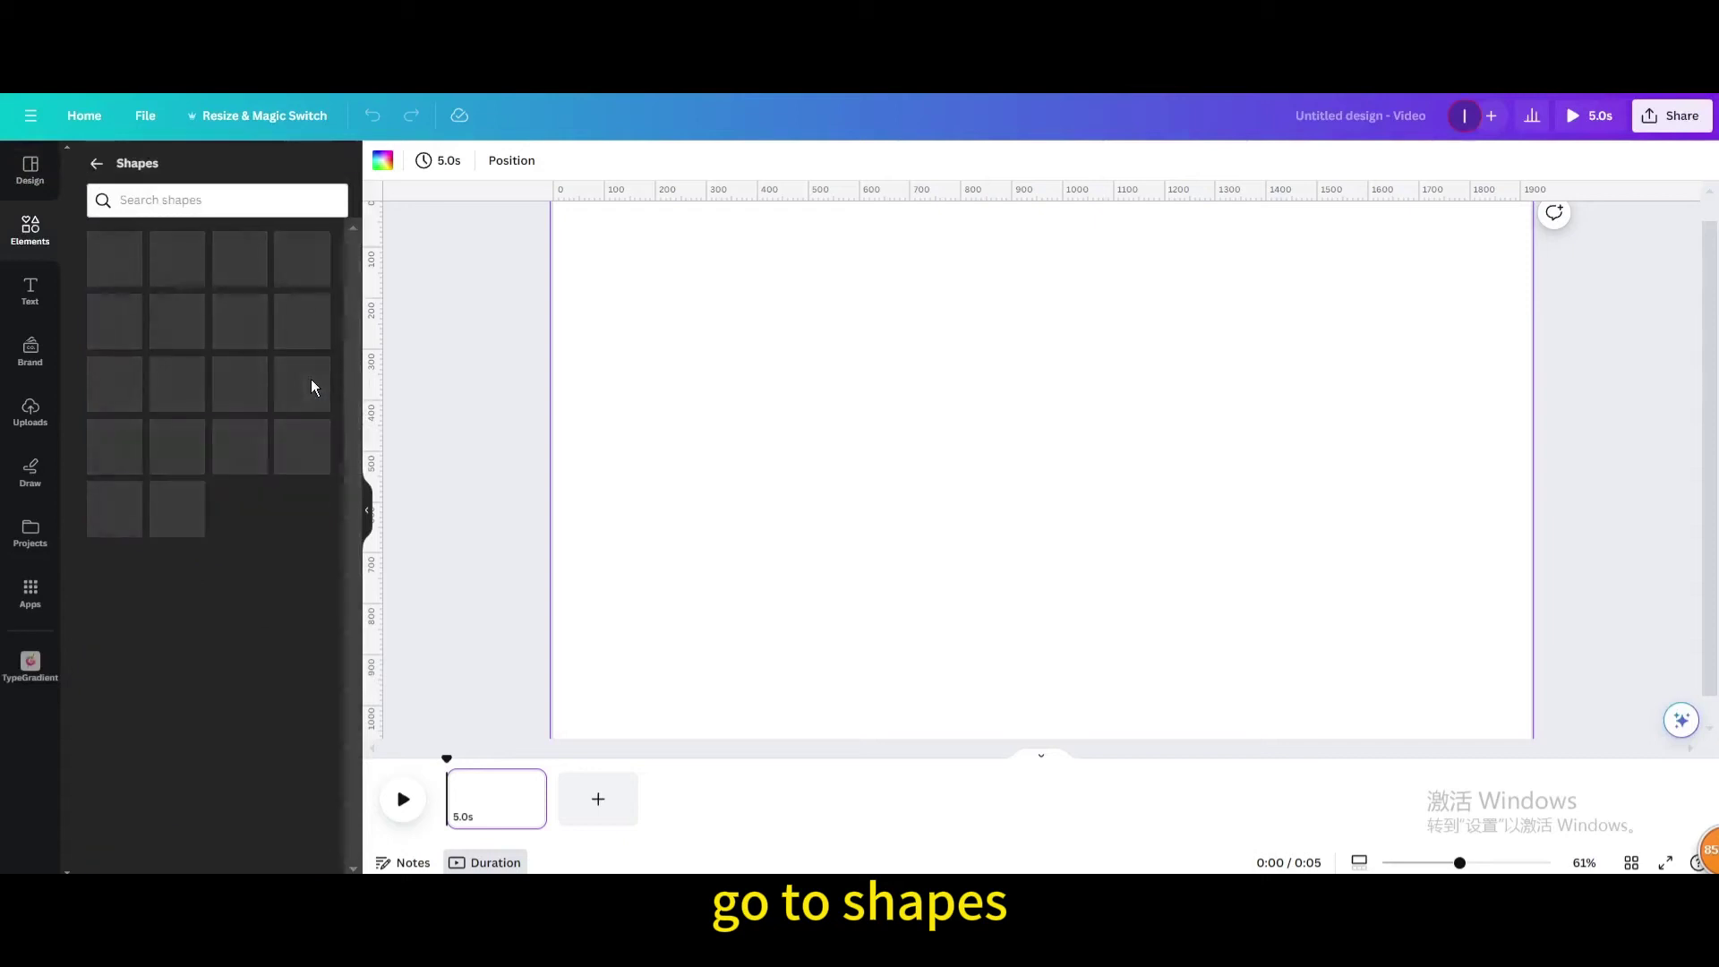
pyautogui.click(250, 600)
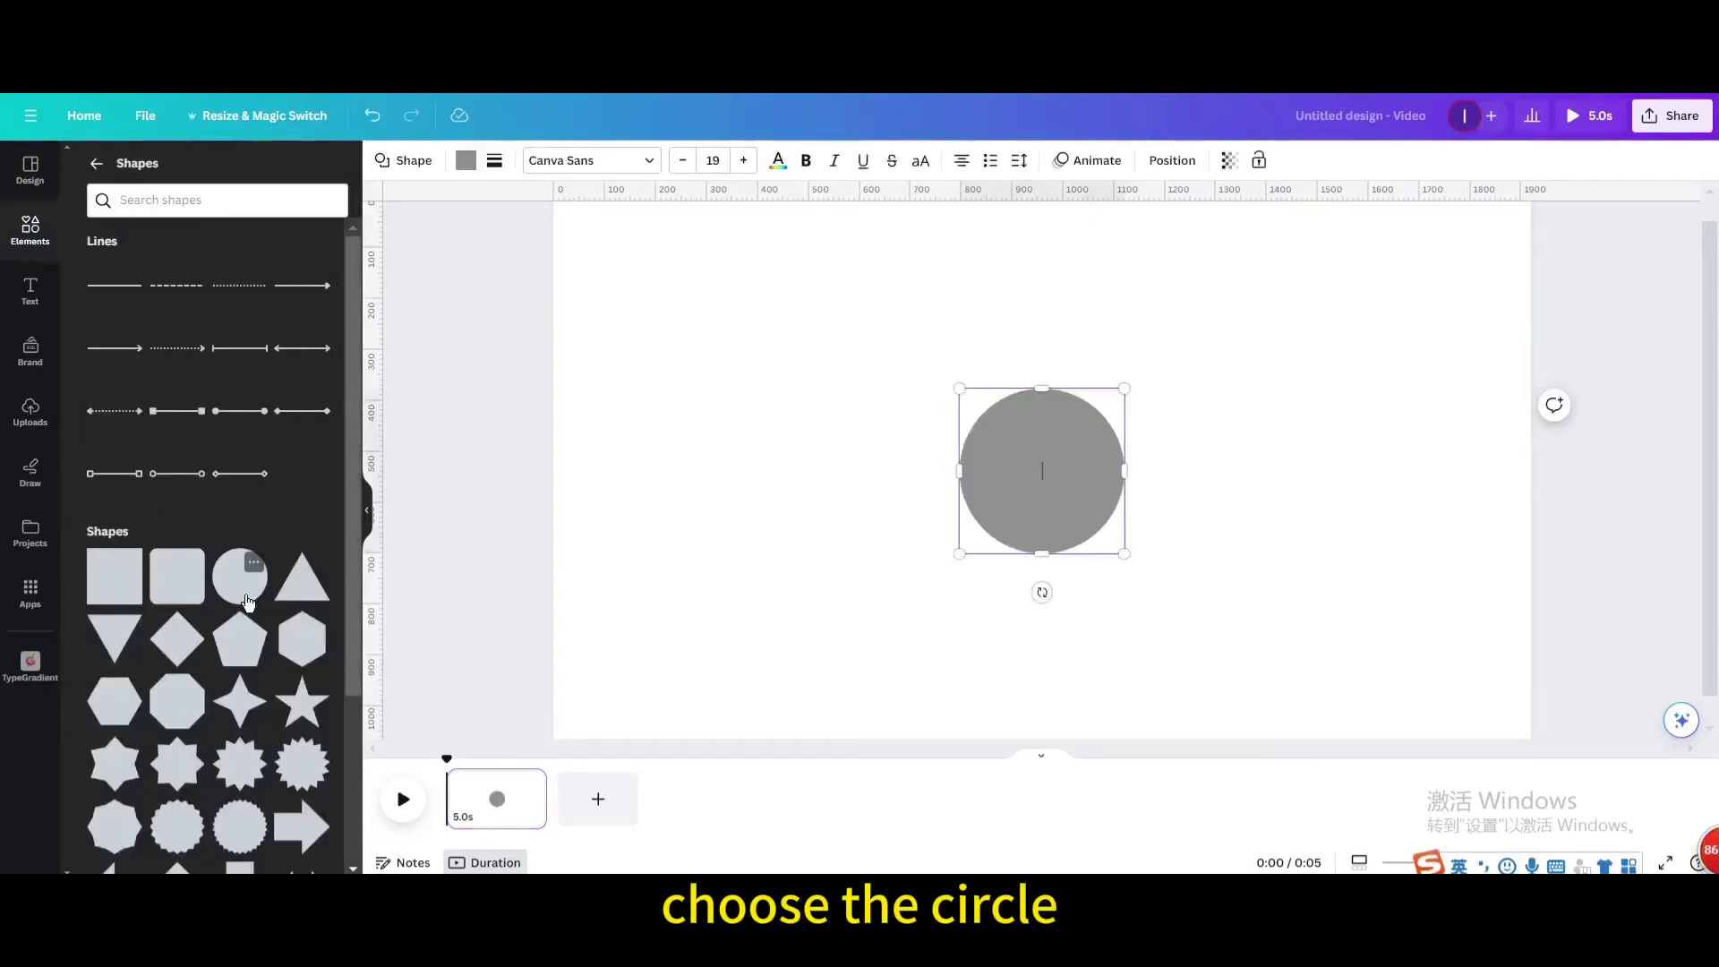
pyautogui.click(463, 162)
pyautogui.click(90, 268)
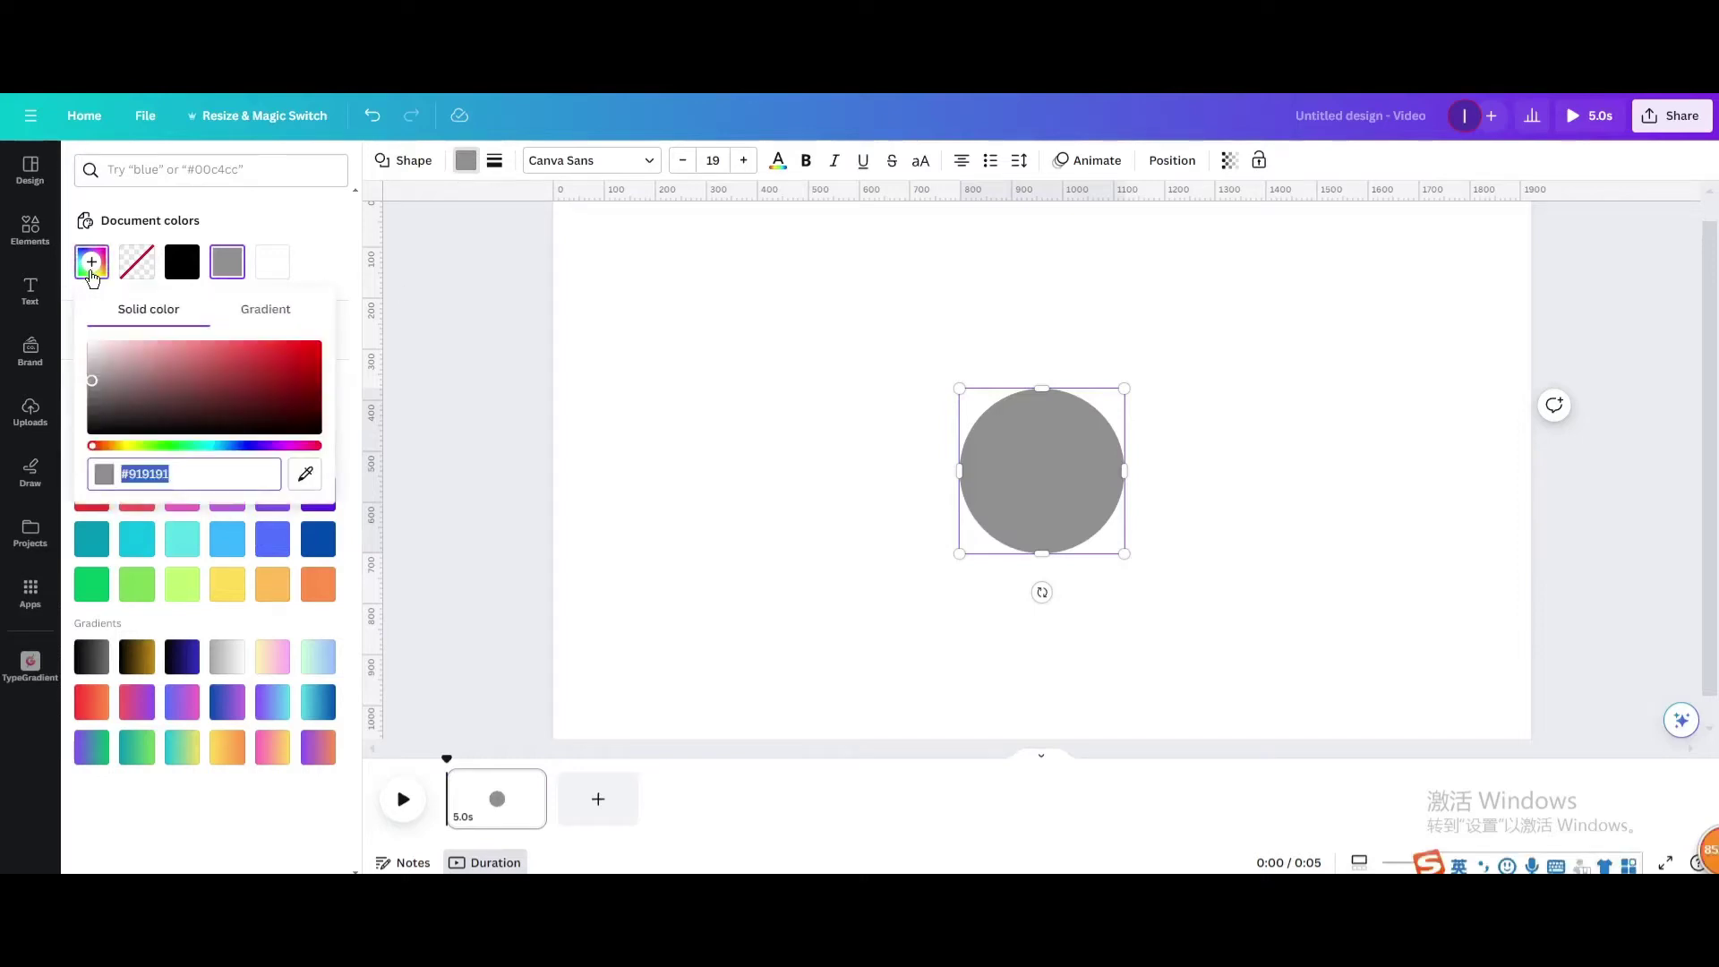
pyautogui.click(179, 393)
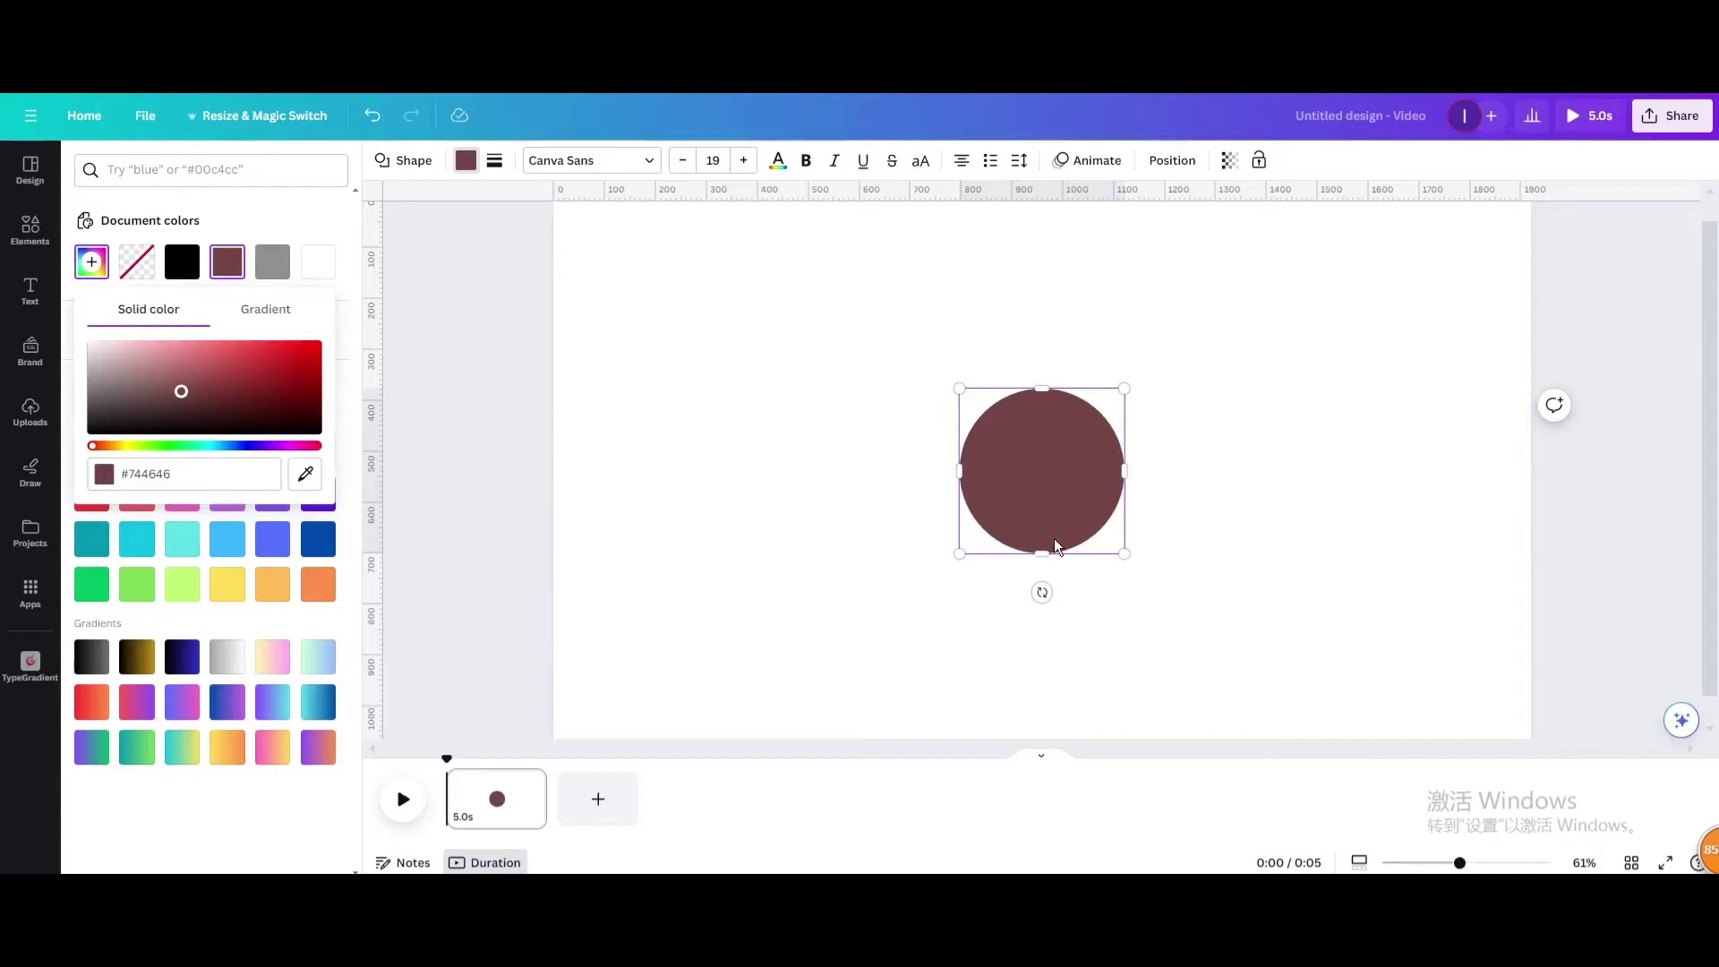
# Enlarge the brown circle to about two thirds of the page height and centre it on the page.
pyautogui.scroll(-2, 1097, 557)
pyautogui.moveTo(1104, 528); pyautogui.dragTo(1209, 701)
pyautogui.moveTo(1127, 605); pyautogui.dragTo(1057, 535)
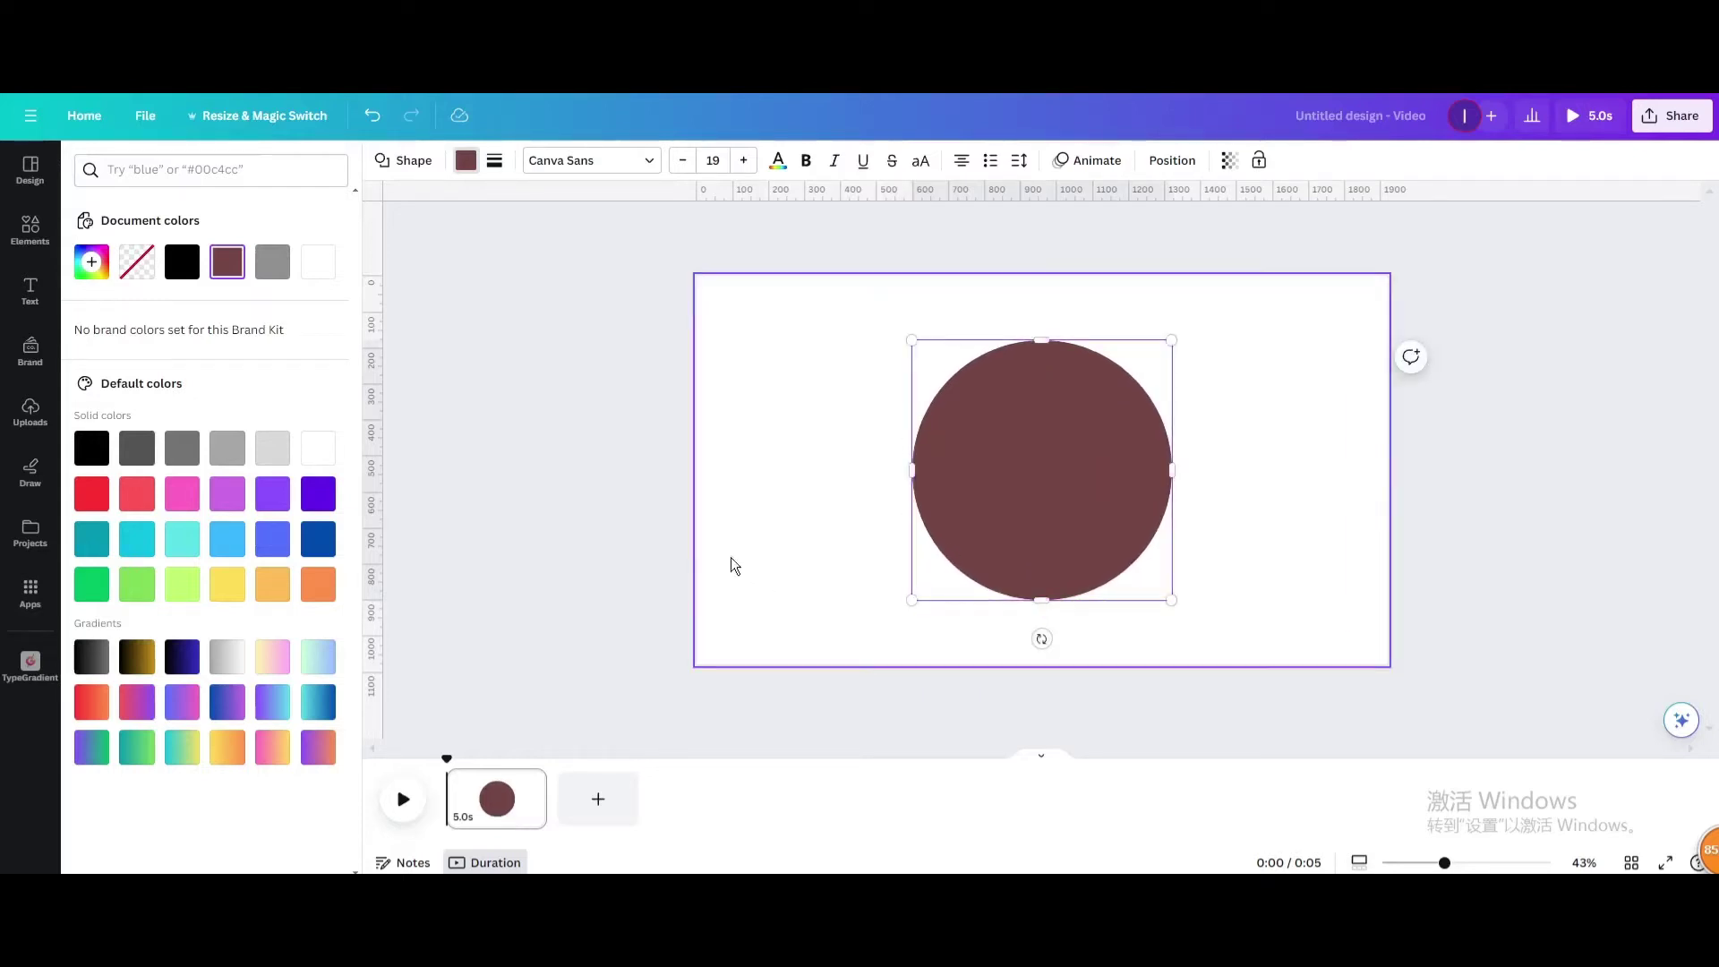
# Insert the recently used photos of grilled vegetables, sausages with eggs, salmon with asparagus and the salad bowl with grapes.
pyautogui.click(31, 232)
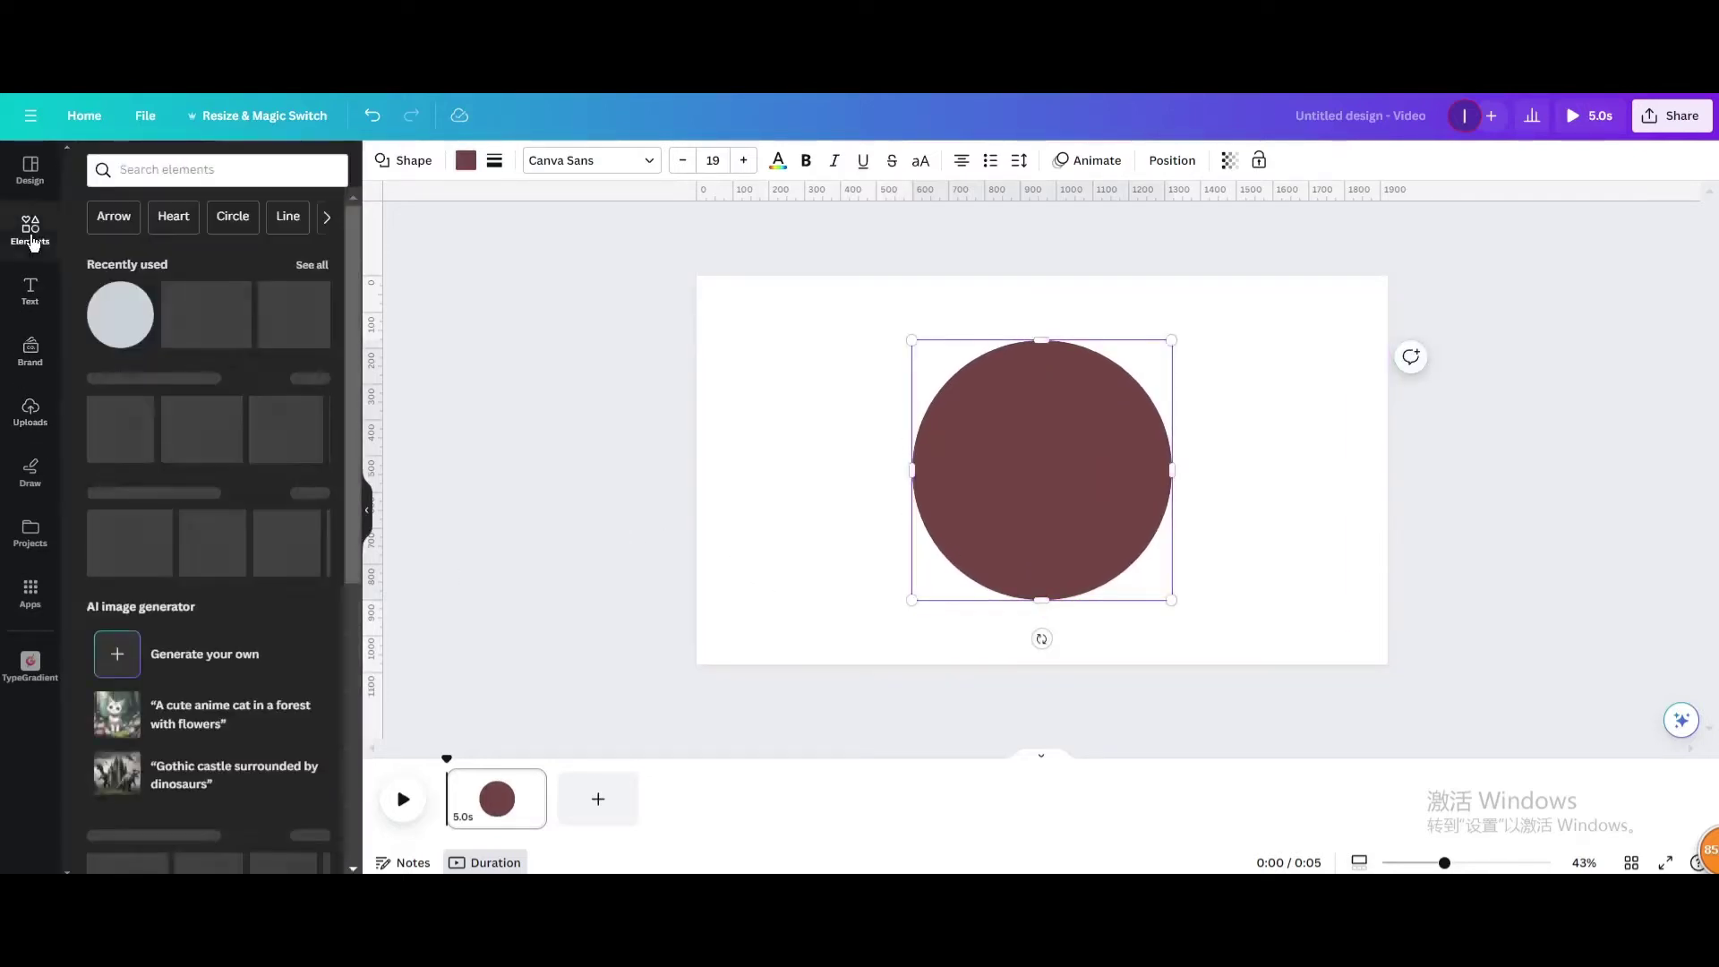
pyautogui.click(312, 265)
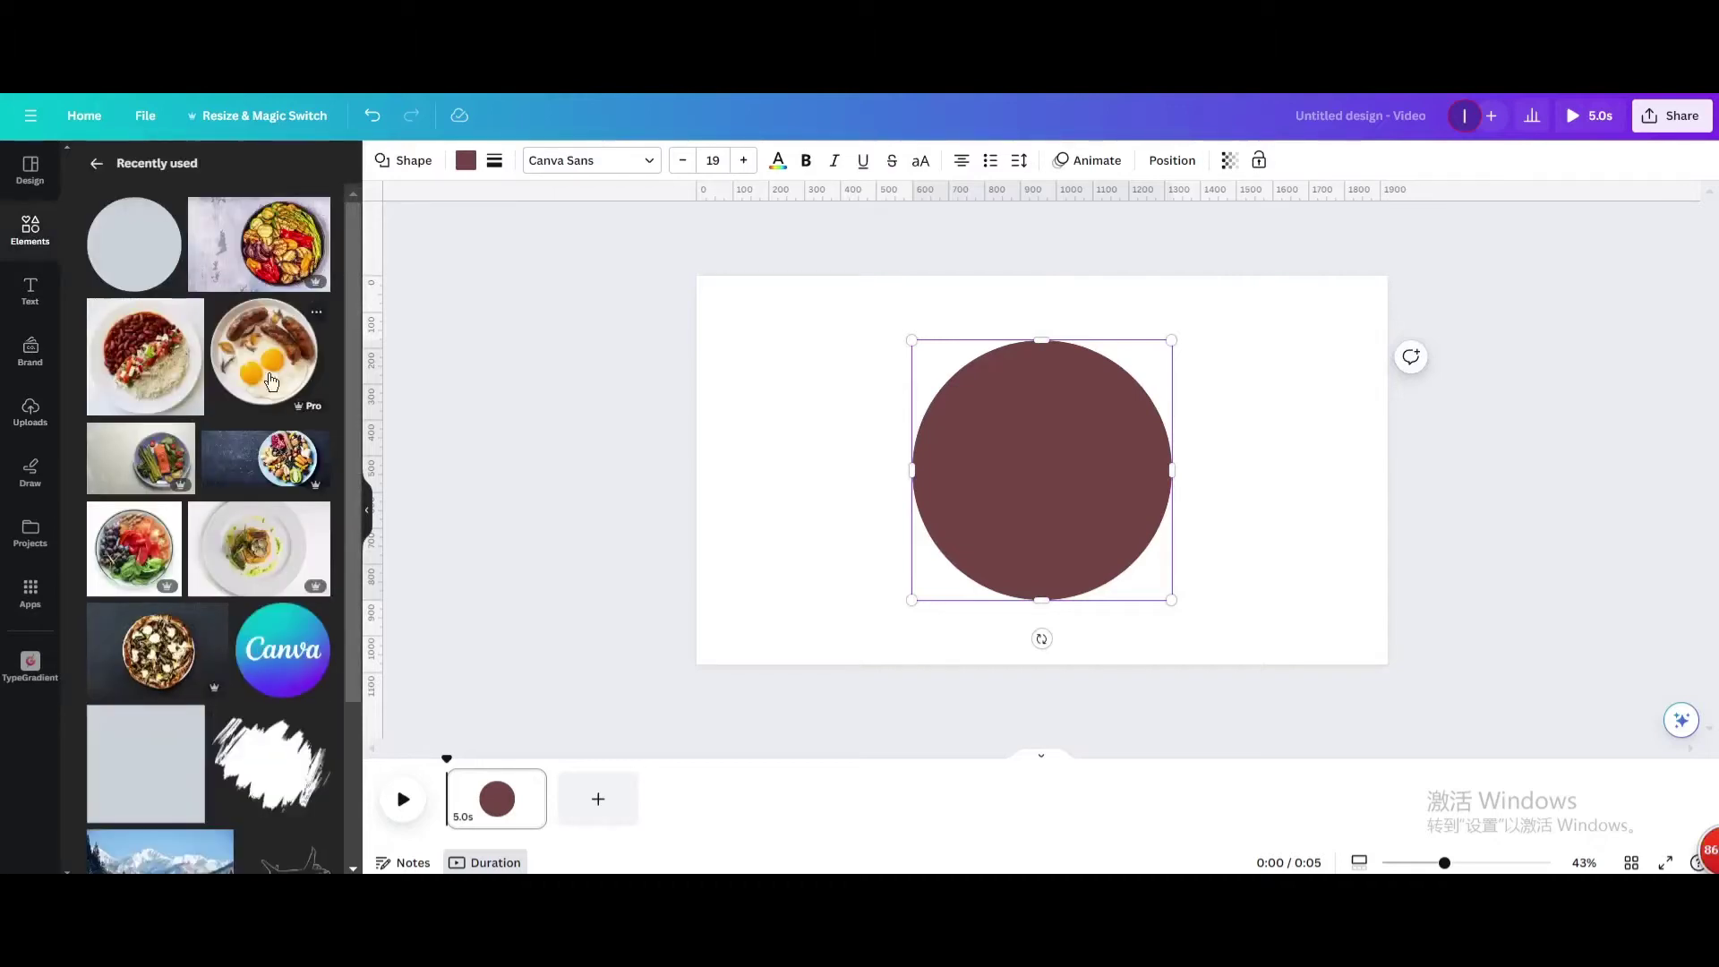
pyautogui.click(316, 268)
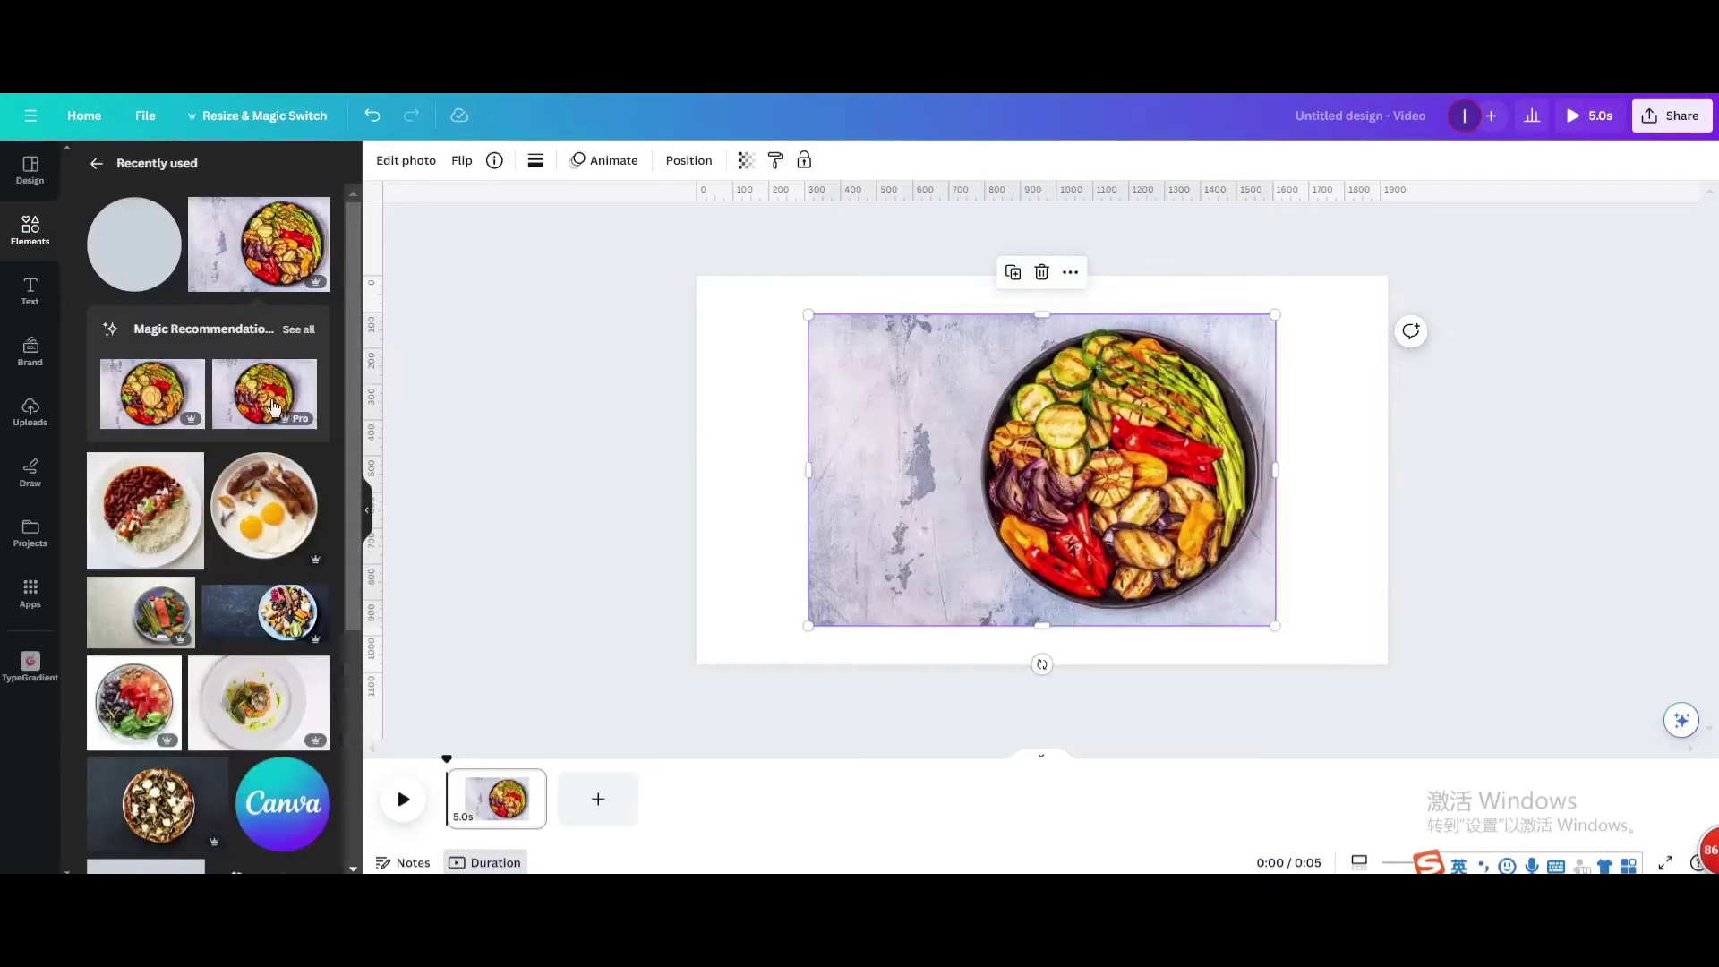
pyautogui.click(215, 535)
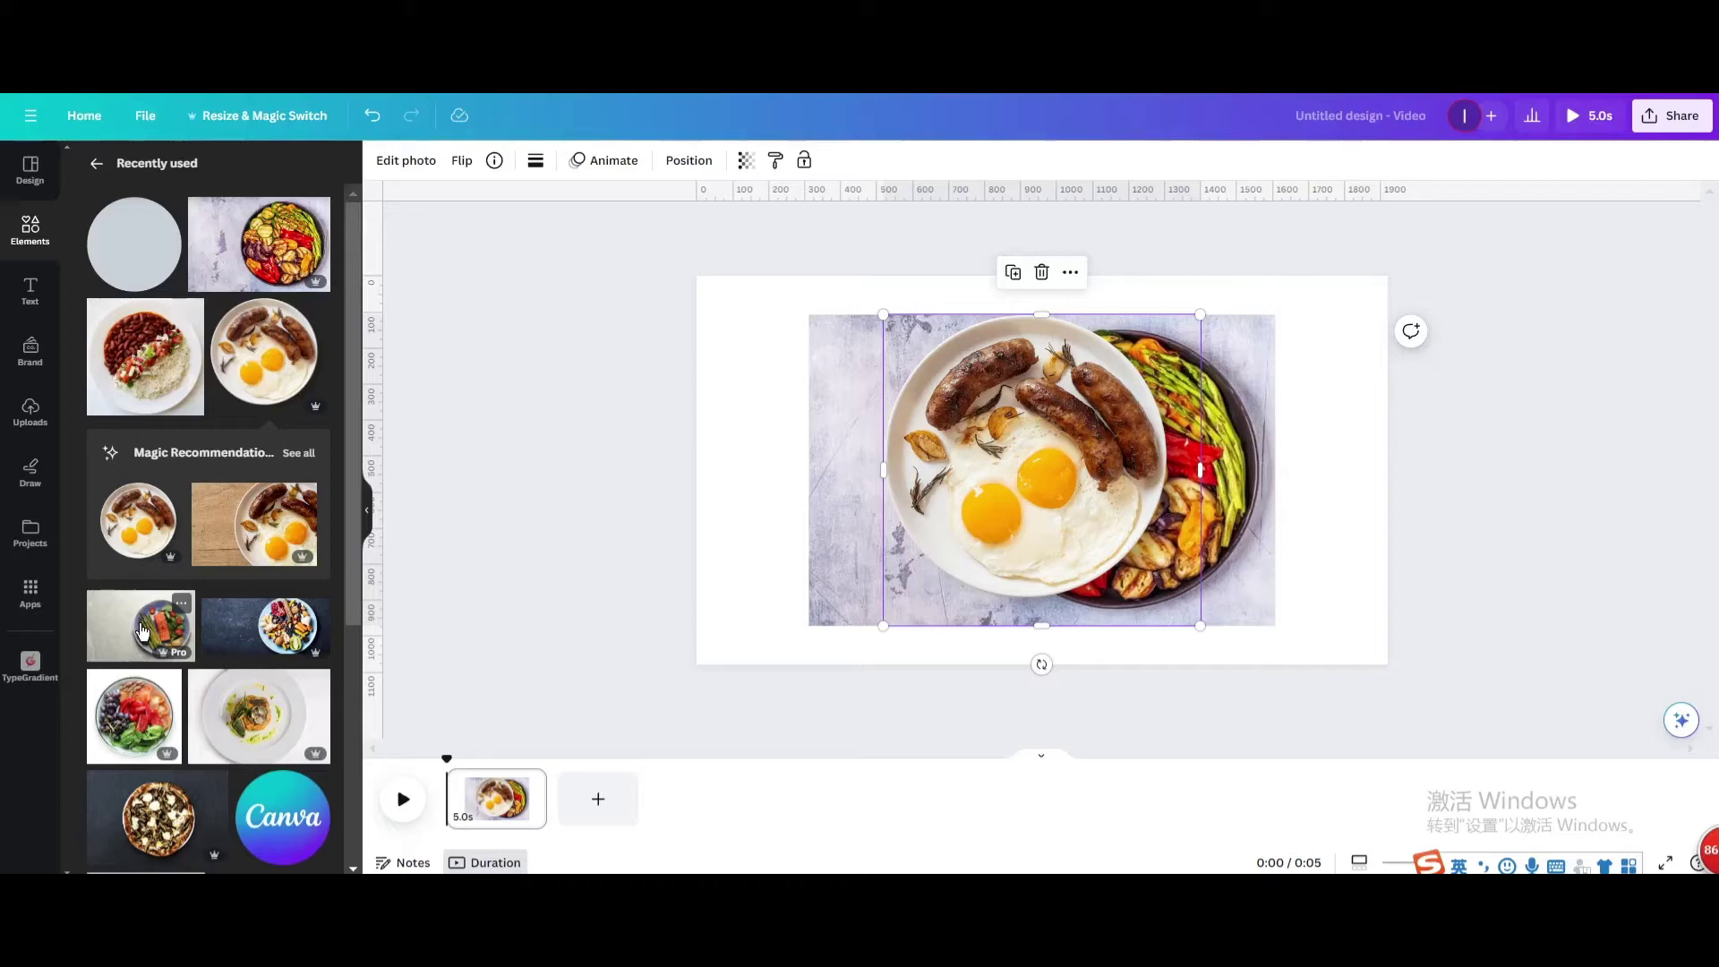
pyautogui.click(177, 598)
pyautogui.click(258, 610)
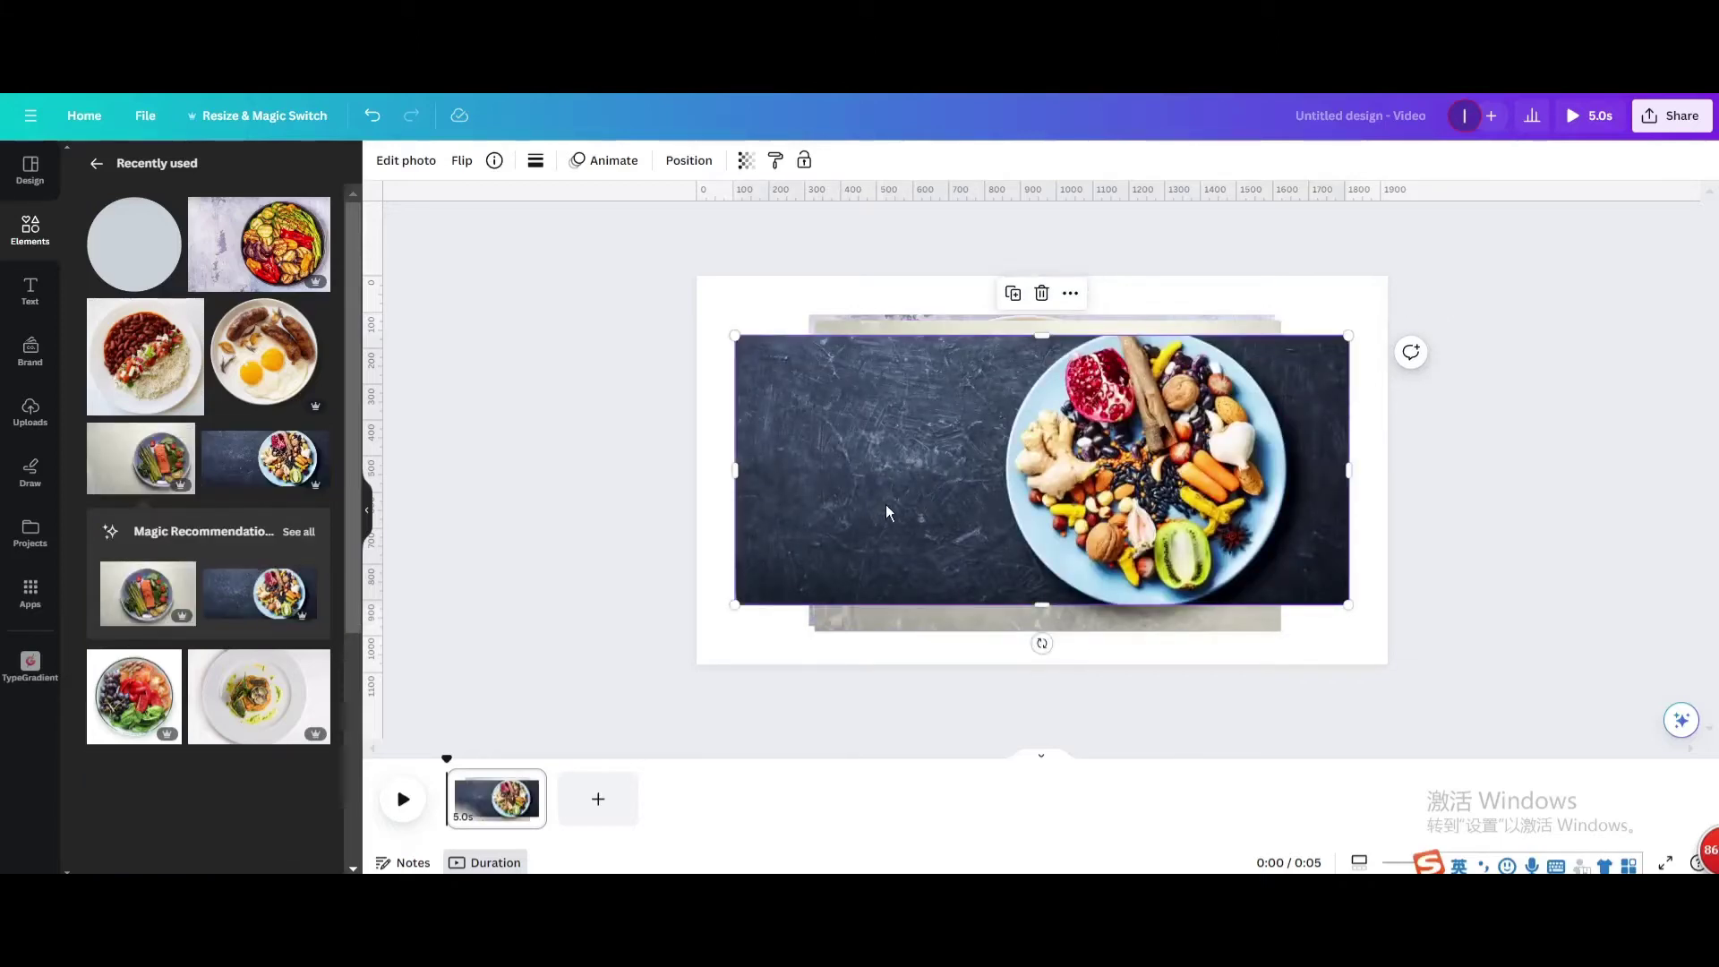
pyautogui.press('Delete')
pyautogui.click(128, 721)
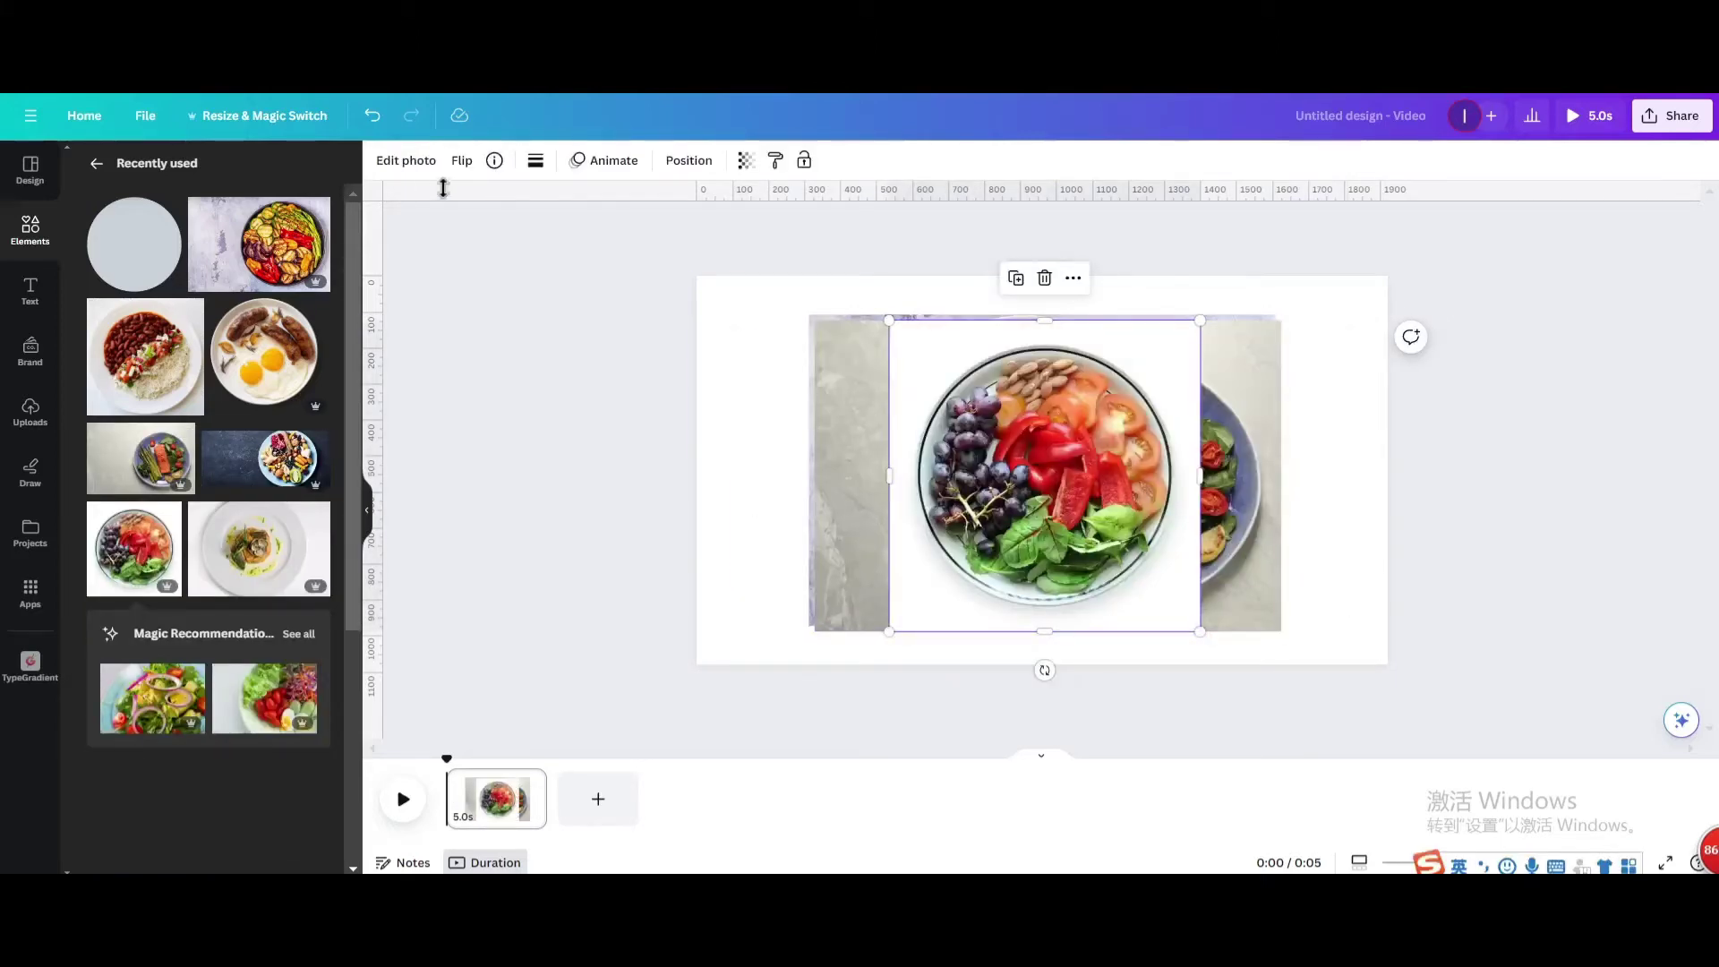
# Remove the background from the salad bowl photo and move it to the left side of the page.
pyautogui.click(406, 161)
pyautogui.click(114, 282)
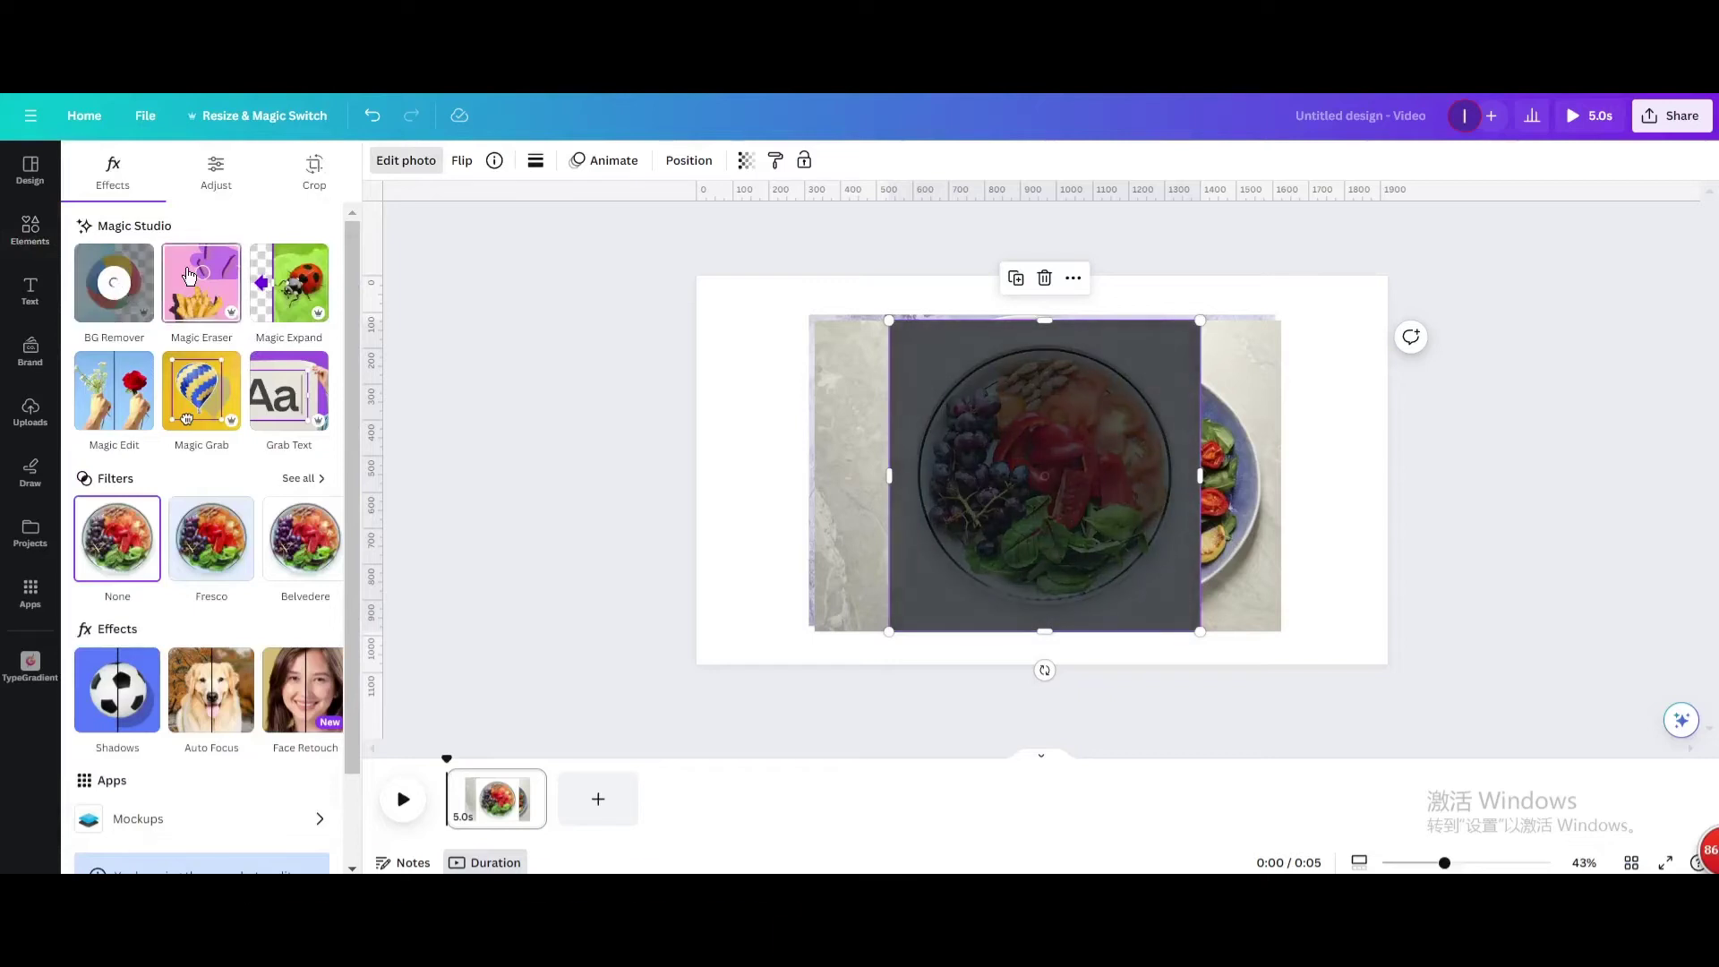
pyautogui.moveTo(1045, 470); pyautogui.dragTo(793, 457)
# Remove the salmon photo's background and move both it and the sausage-and-egg photo to the left side of the page.
pyautogui.click(1182, 436)
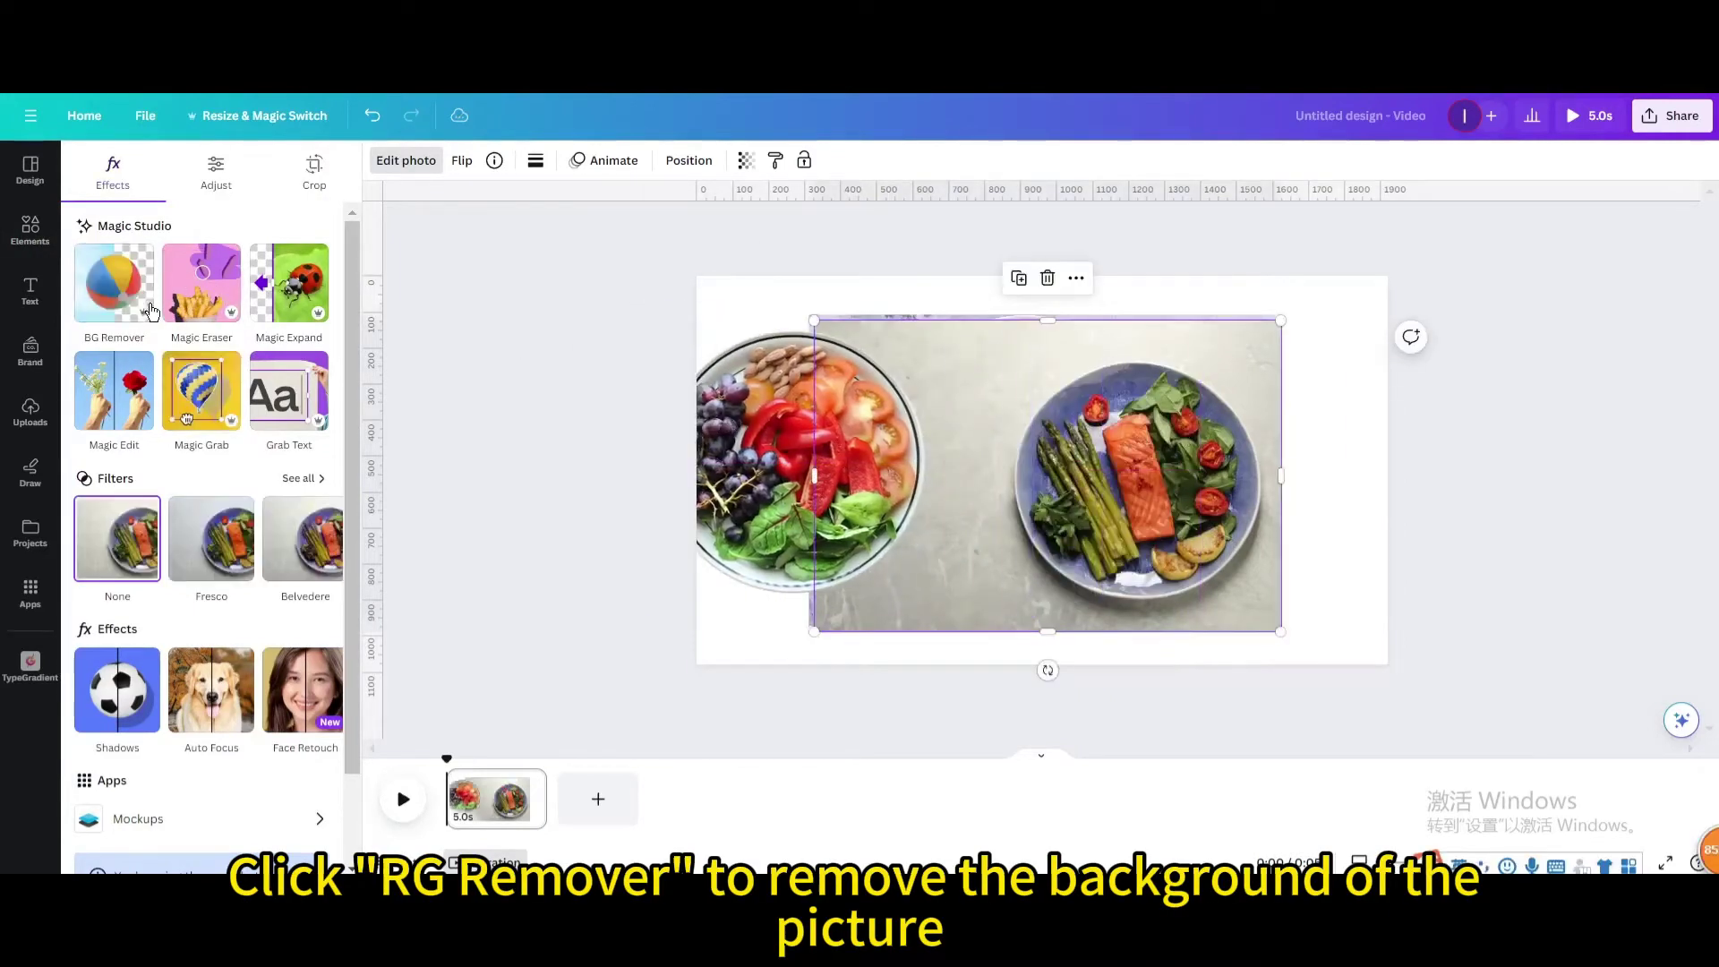
pyautogui.click(143, 303)
pyautogui.moveTo(873, 497); pyautogui.dragTo(1004, 479)
pyautogui.moveTo(1083, 475); pyautogui.dragTo(754, 476)
pyautogui.click(1067, 461)
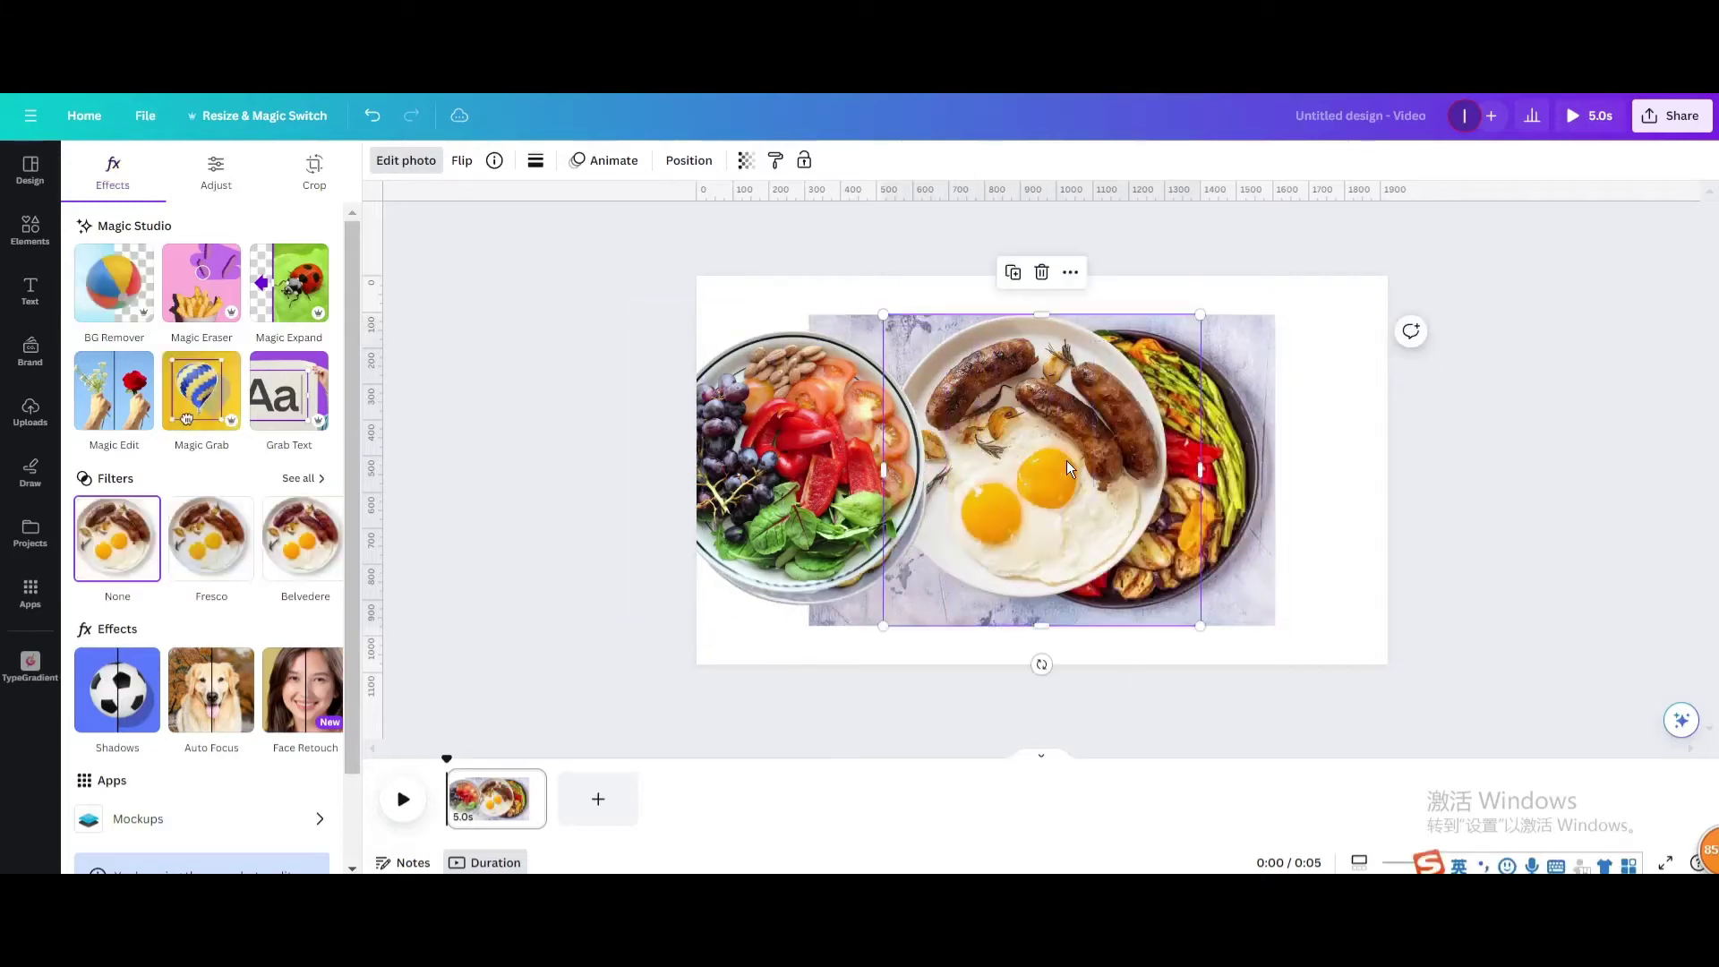
pyautogui.moveTo(1066, 460); pyautogui.dragTo(1006, 365)
# Remove the background from the grilled vegetables photo, then shrink it onto the upper edge of the brown circle.
pyautogui.click(1114, 444)
pyautogui.click(114, 282)
pyautogui.moveTo(1209, 525); pyautogui.dragTo(1030, 408)
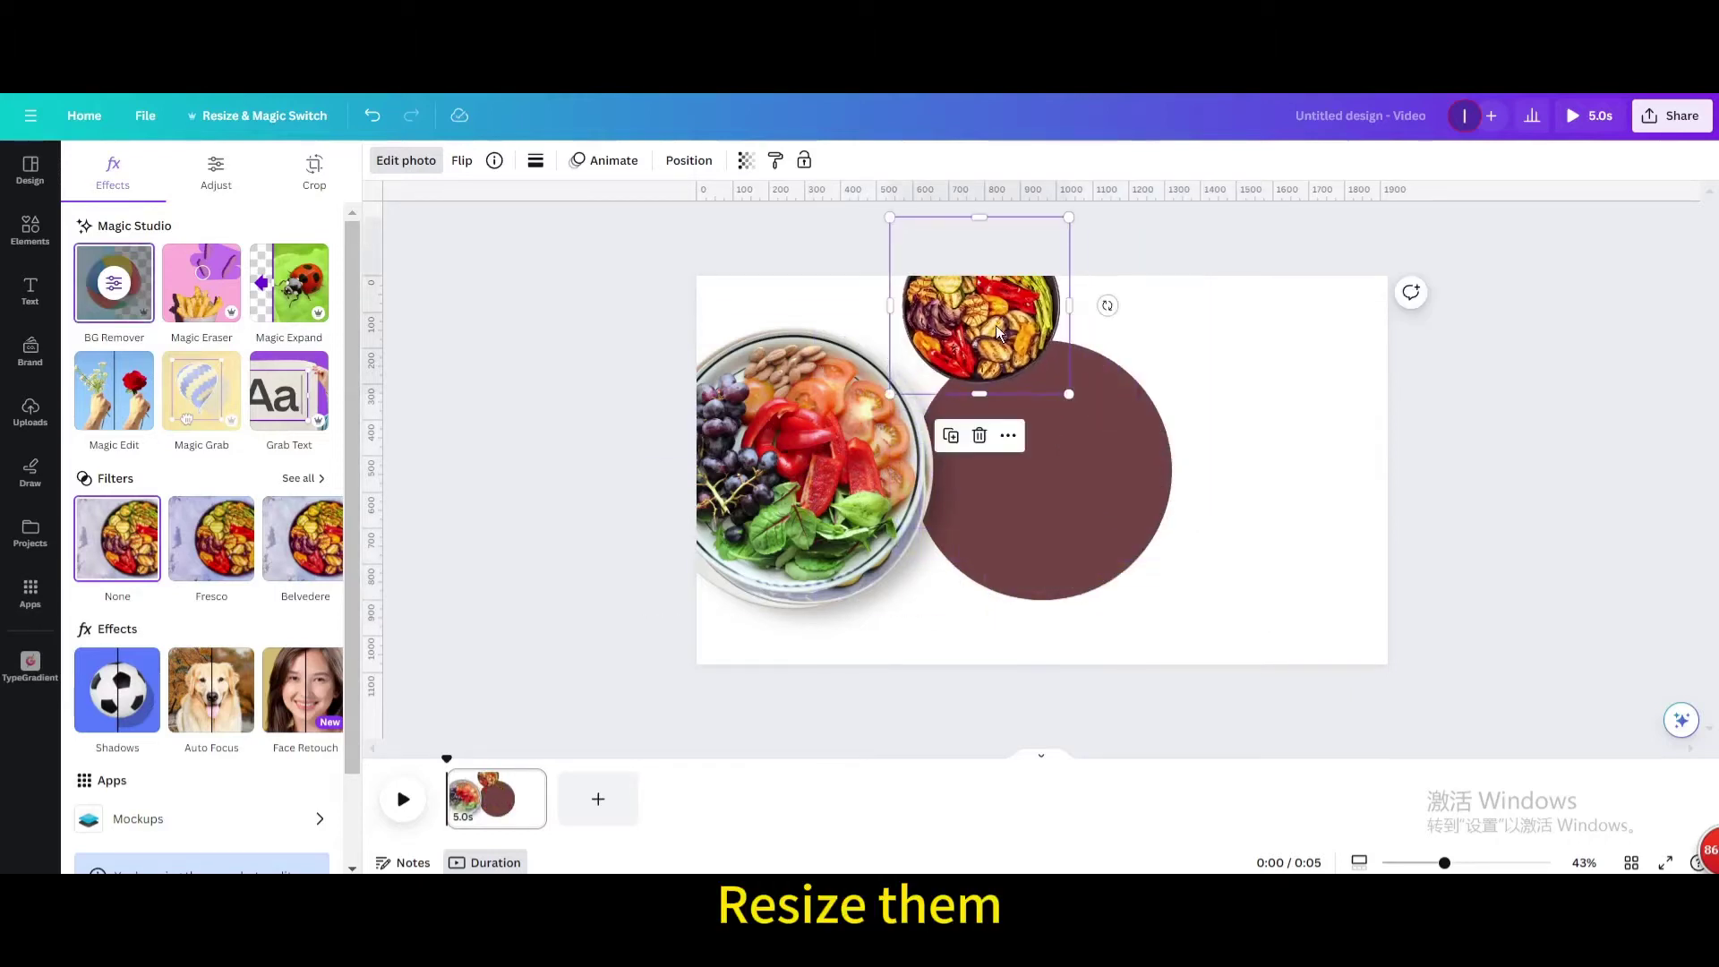
pyautogui.moveTo(996, 325); pyautogui.dragTo(1053, 383)
# Shrink the salad bowl onto the circle's right edge and the salmon plate onto its lower edge.
pyautogui.click(916, 448)
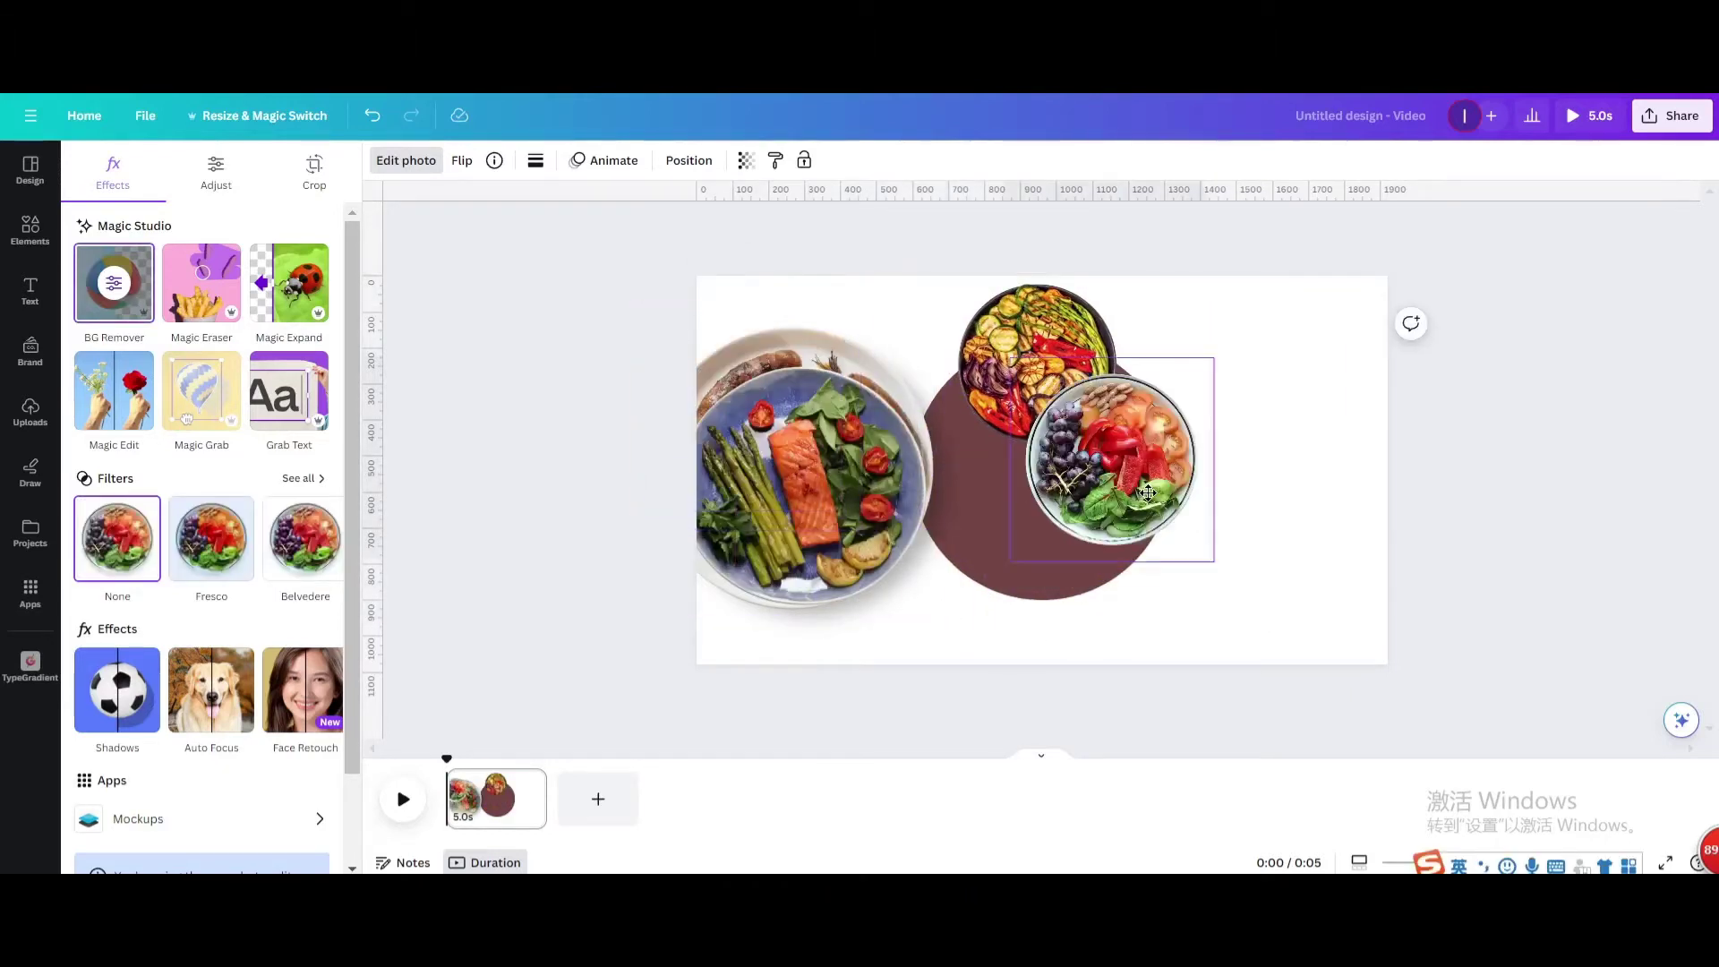
pyautogui.moveTo(1121, 461); pyautogui.dragTo(1154, 478)
pyautogui.click(905, 612)
pyautogui.moveTo(944, 634); pyautogui.dragTo(890, 574)
pyautogui.moveTo(815, 475); pyautogui.dragTo(1031, 576)
# Shrink the egg plate beside the circle's left edge, and reduce and reposition the salmon plate at the circle's lower edge.
pyautogui.click(913, 385)
pyautogui.moveTo(967, 327); pyautogui.dragTo(855, 434)
pyautogui.moveTo(767, 528); pyautogui.dragTo(834, 492)
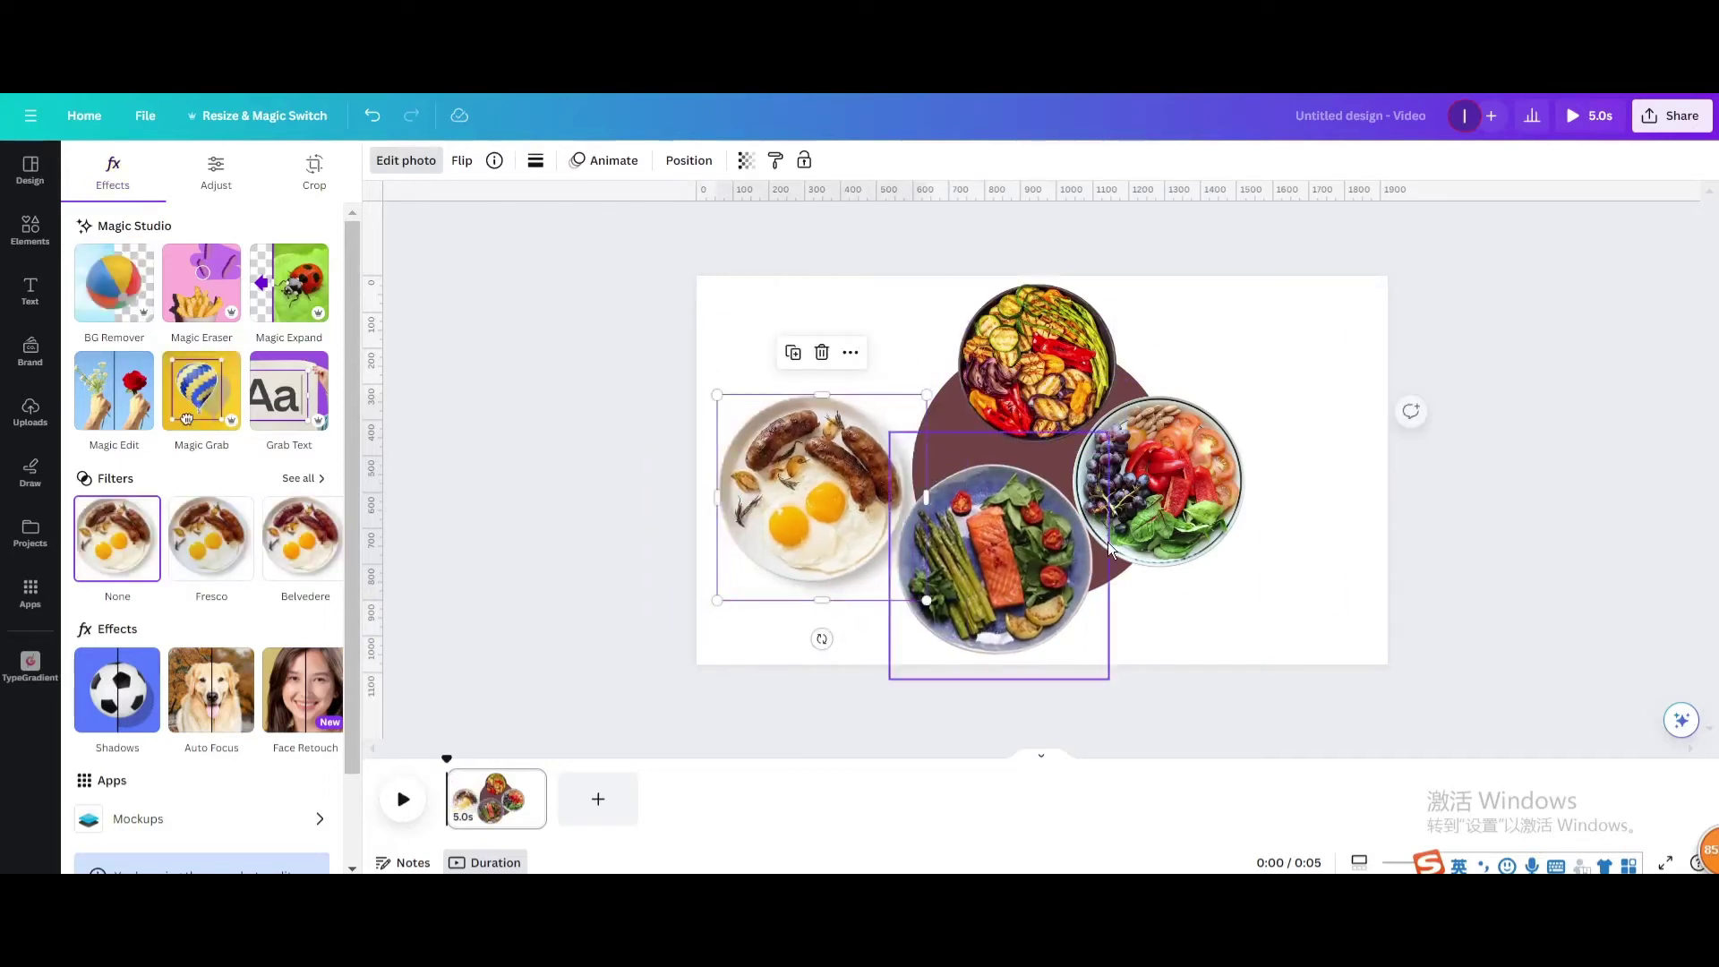
pyautogui.click(1039, 573)
pyautogui.moveTo(1108, 677); pyautogui.dragTo(1066, 632)
pyautogui.moveTo(972, 524); pyautogui.dragTo(1023, 564)
# Reduce the salad bowl and grilled vegetables plate further and realign them on the circle's right and upper edges.
pyautogui.click(1165, 520)
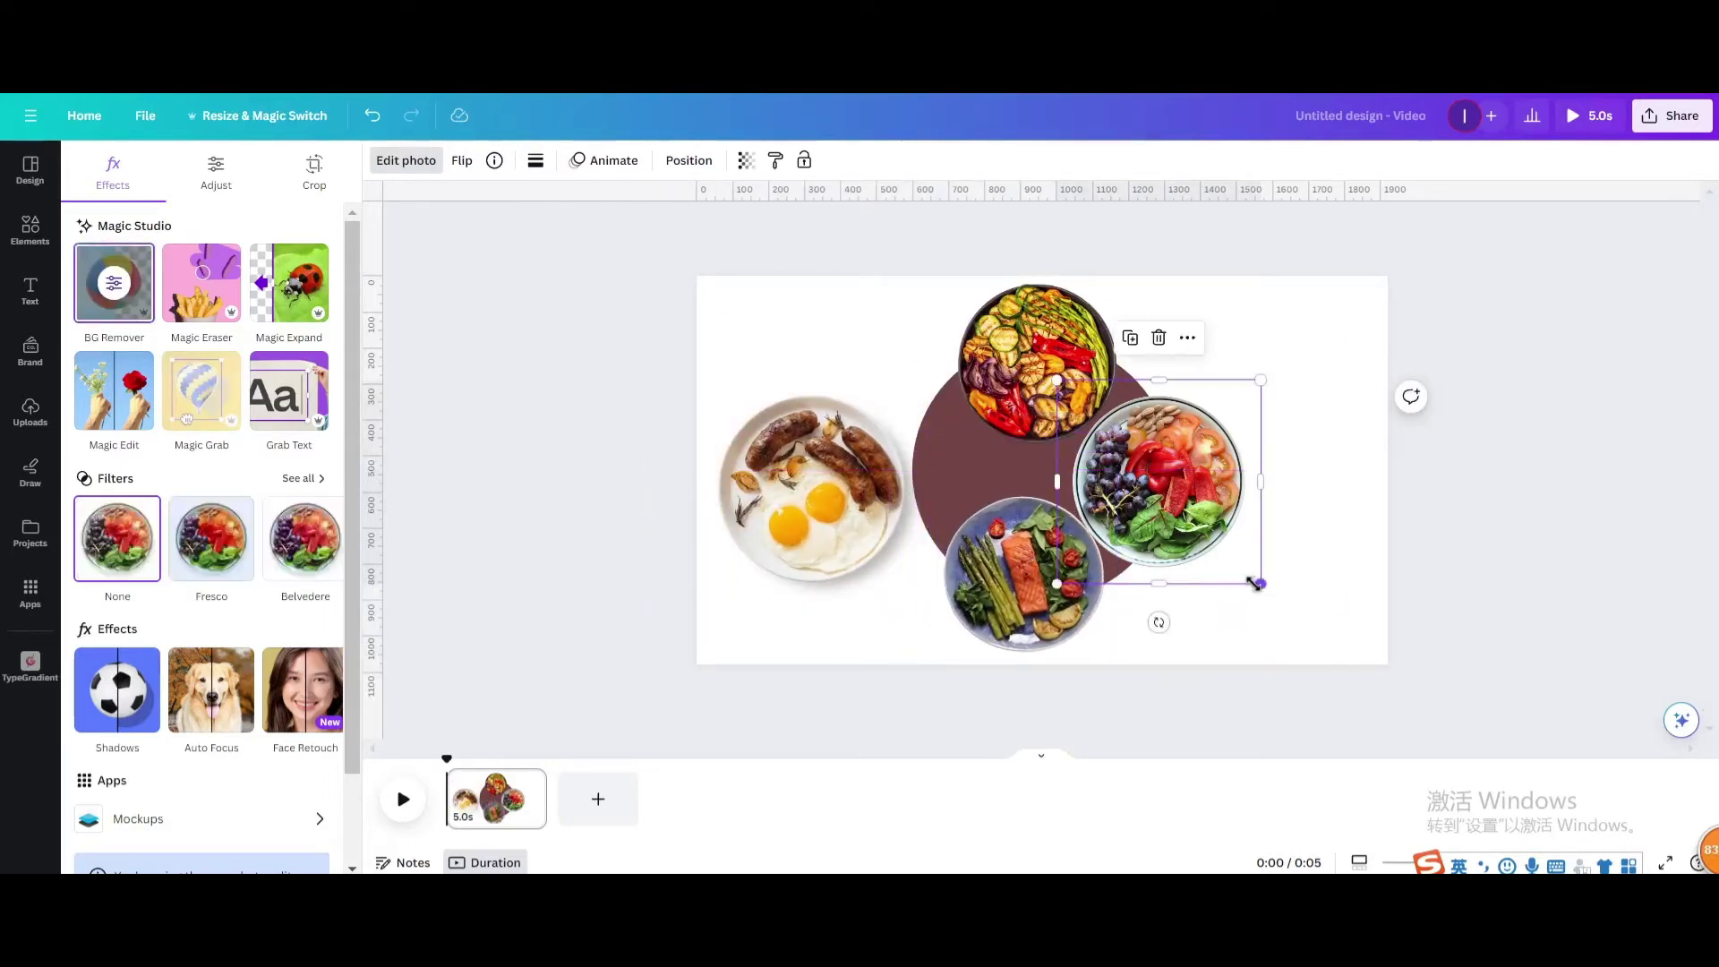
pyautogui.moveTo(1259, 582)
pyautogui.mouseDown()
pyautogui.moveTo(1200, 543)
pyautogui.moveTo(1245, 569)
pyautogui.mouseUp()
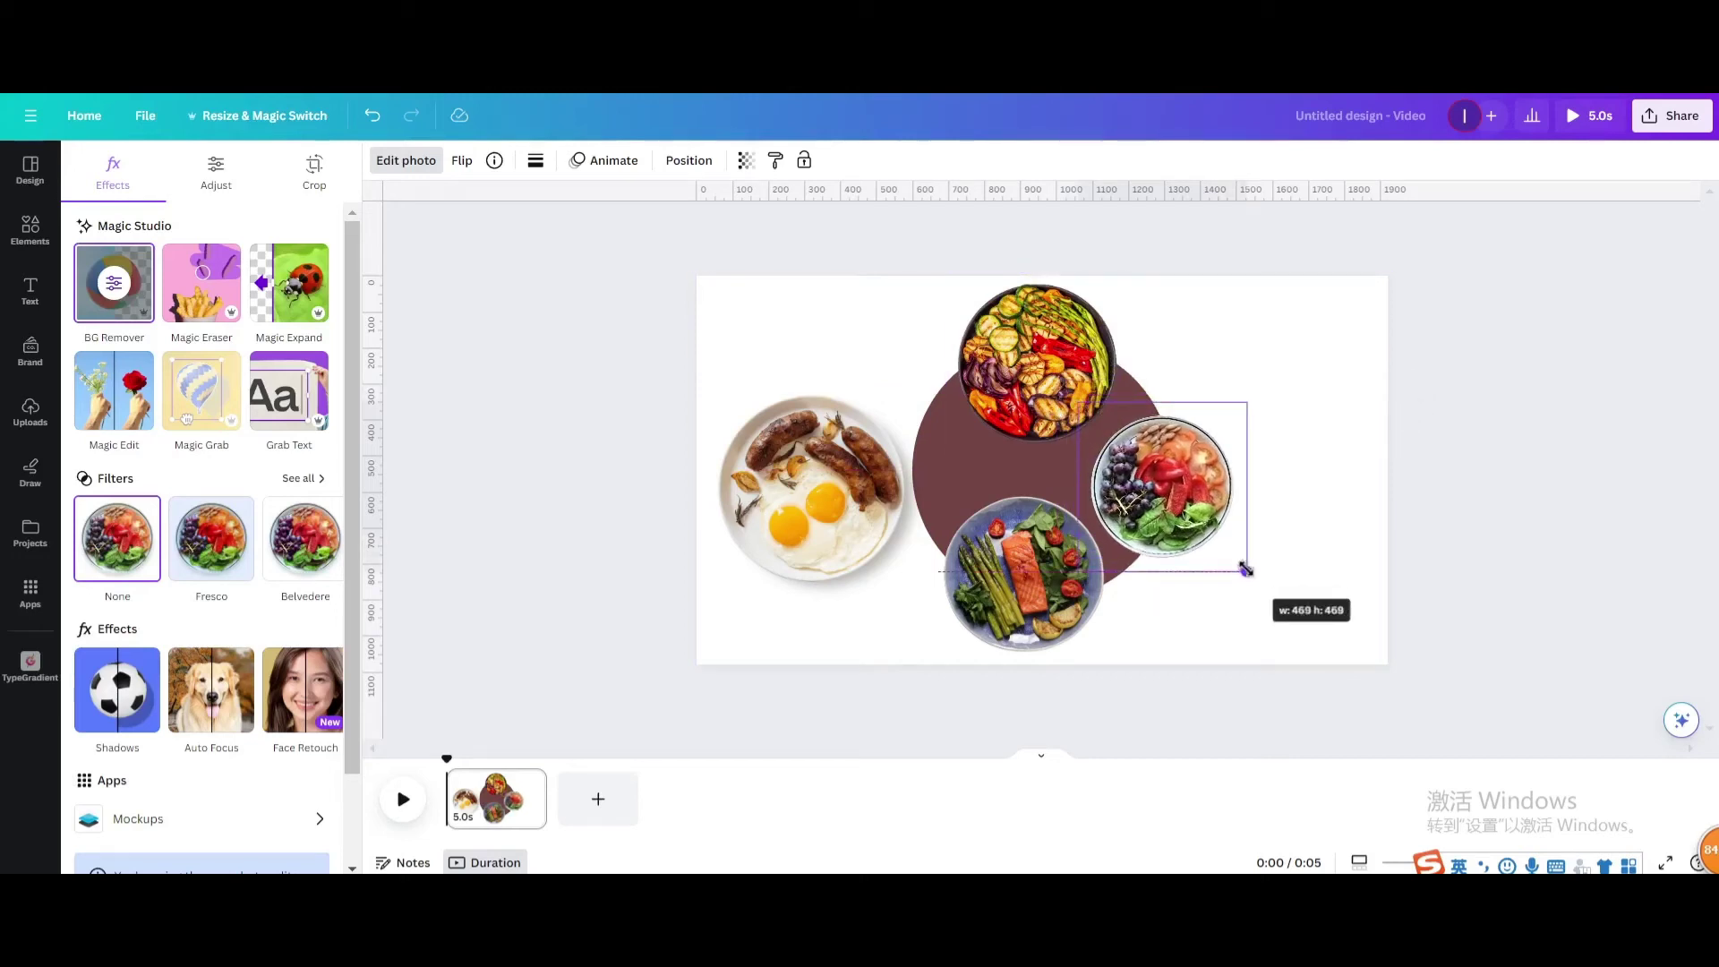
pyautogui.click(1036, 358)
pyautogui.moveTo(1123, 279); pyautogui.dragTo(1117, 326)
pyautogui.moveTo(1043, 376); pyautogui.dragTo(1048, 367)
pyautogui.moveTo(1140, 451); pyautogui.dragTo(1140, 441)
# Reduce the salmon and egg plates to match the others and place them on the circle's lower and left edges.
pyautogui.click(1056, 600)
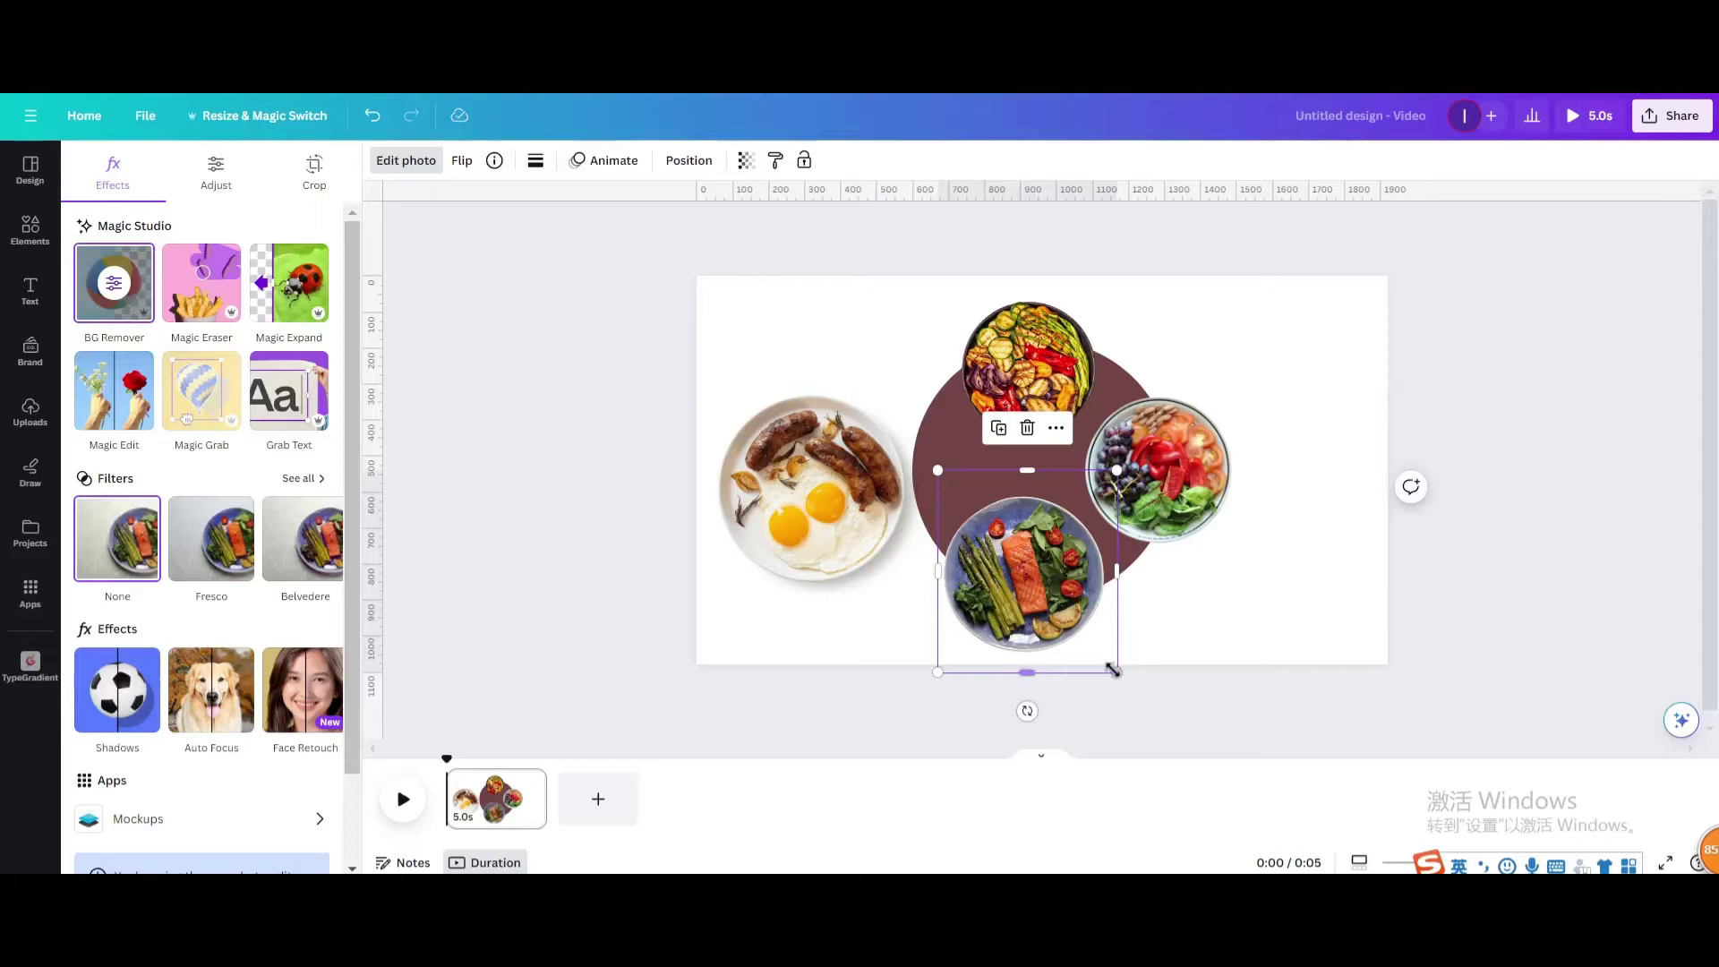
pyautogui.moveTo(1115, 672); pyautogui.dragTo(1092, 642)
pyautogui.moveTo(1025, 566); pyautogui.dragTo(1051, 566)
pyautogui.click(839, 538)
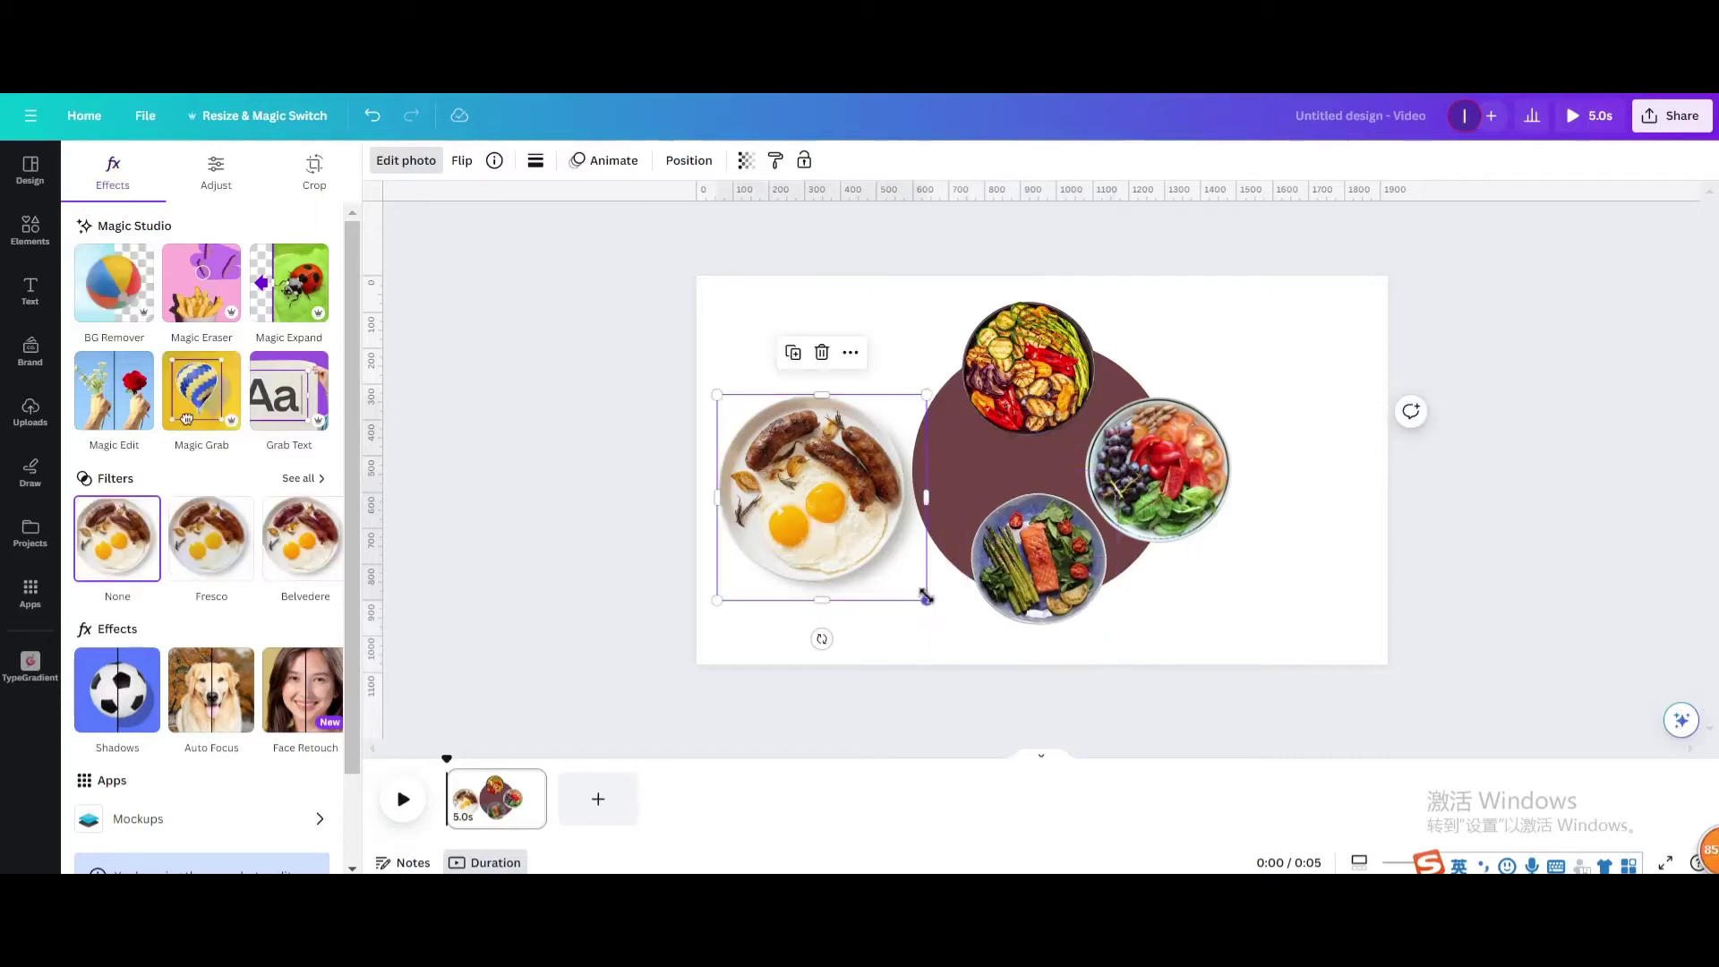
pyautogui.moveTo(926, 599); pyautogui.dragTo(874, 547)
pyautogui.moveTo(788, 489); pyautogui.dragTo(923, 500)
# Group the circle with the four plates, then enlarge the group and position it half off the page's left edge.
pyautogui.moveTo(1546, 618); pyautogui.dragTo(693, 396)
pyautogui.click(1006, 252)
pyautogui.moveTo(1048, 451); pyautogui.dragTo(734, 444)
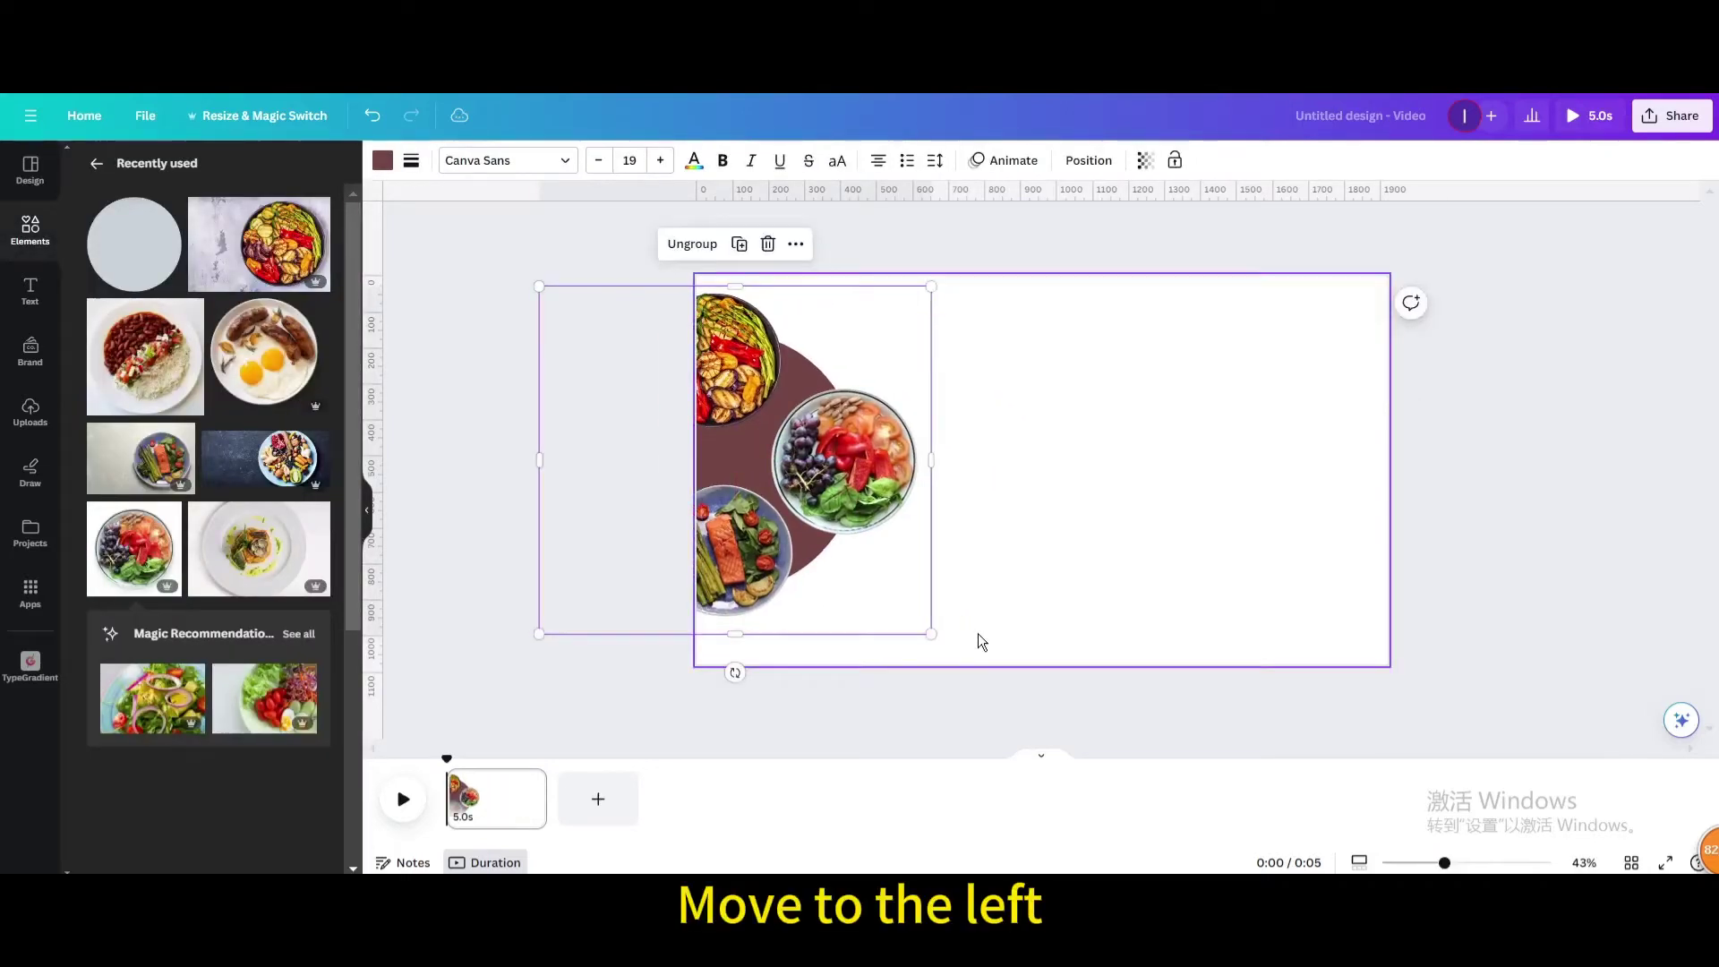
pyautogui.moveTo(931, 632); pyautogui.dragTo(979, 722)
pyautogui.moveTo(819, 559); pyautogui.dragTo(762, 543)
# Duplicate the first page and rotate the plate group a quarter turn clockwise on the copy.
pyautogui.click(536, 784)
pyautogui.click(576, 516)
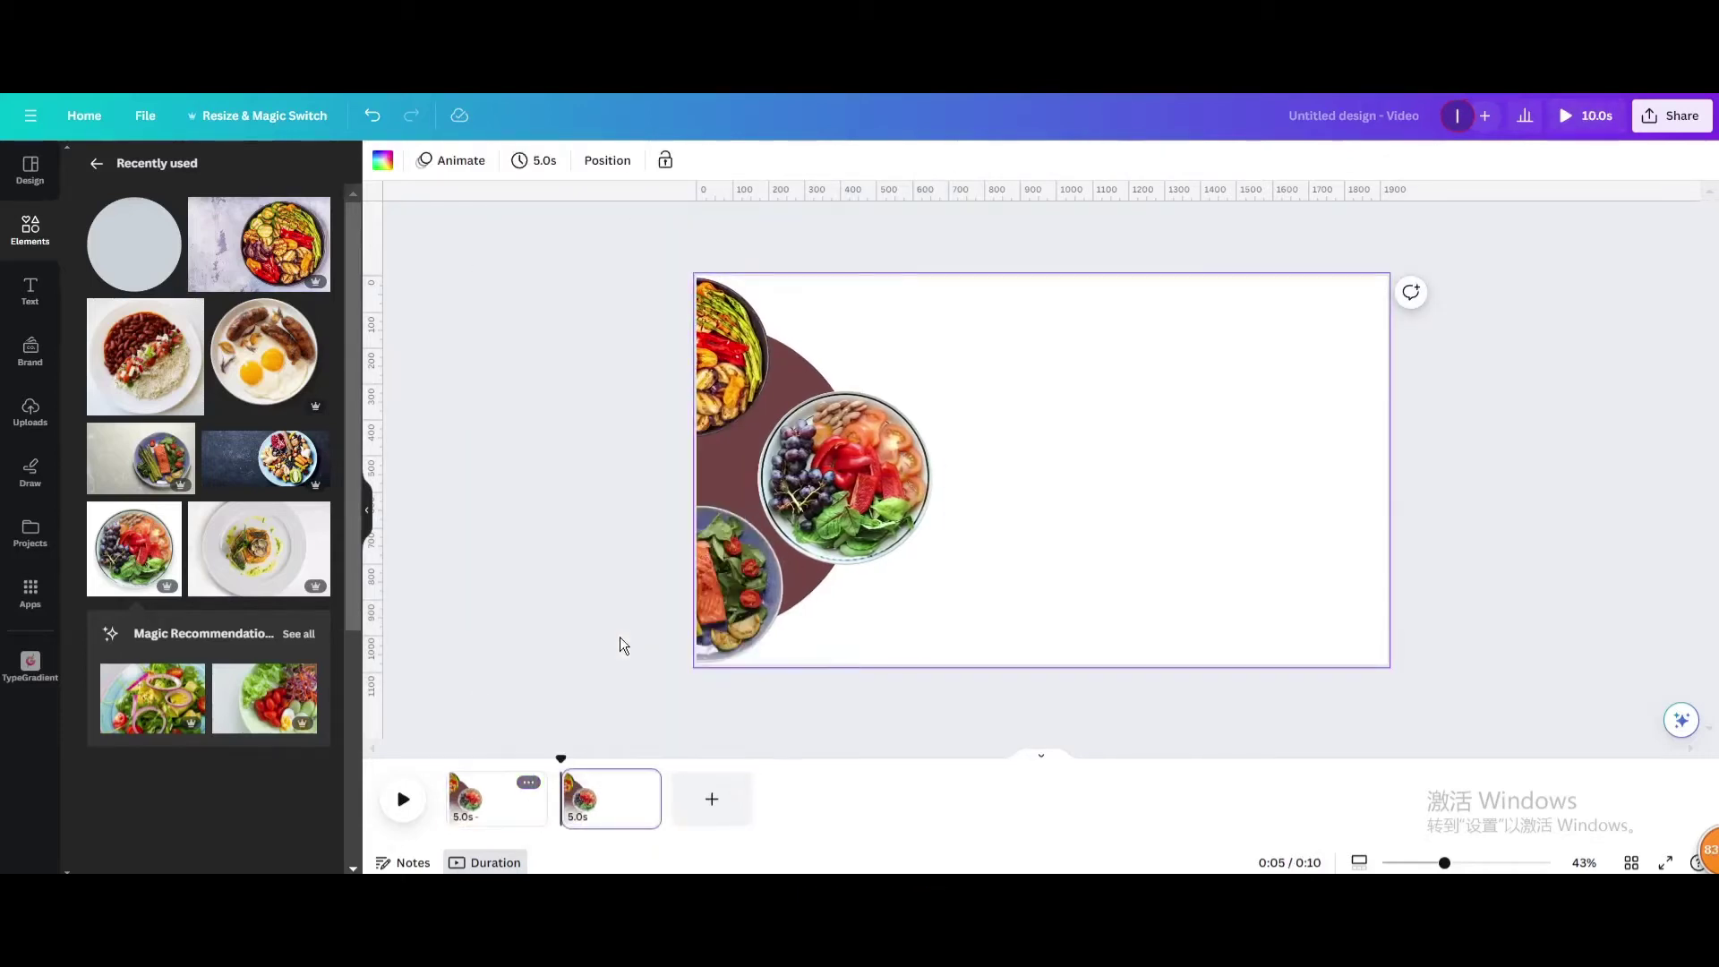
pyautogui.click(651, 787)
pyautogui.click(606, 822)
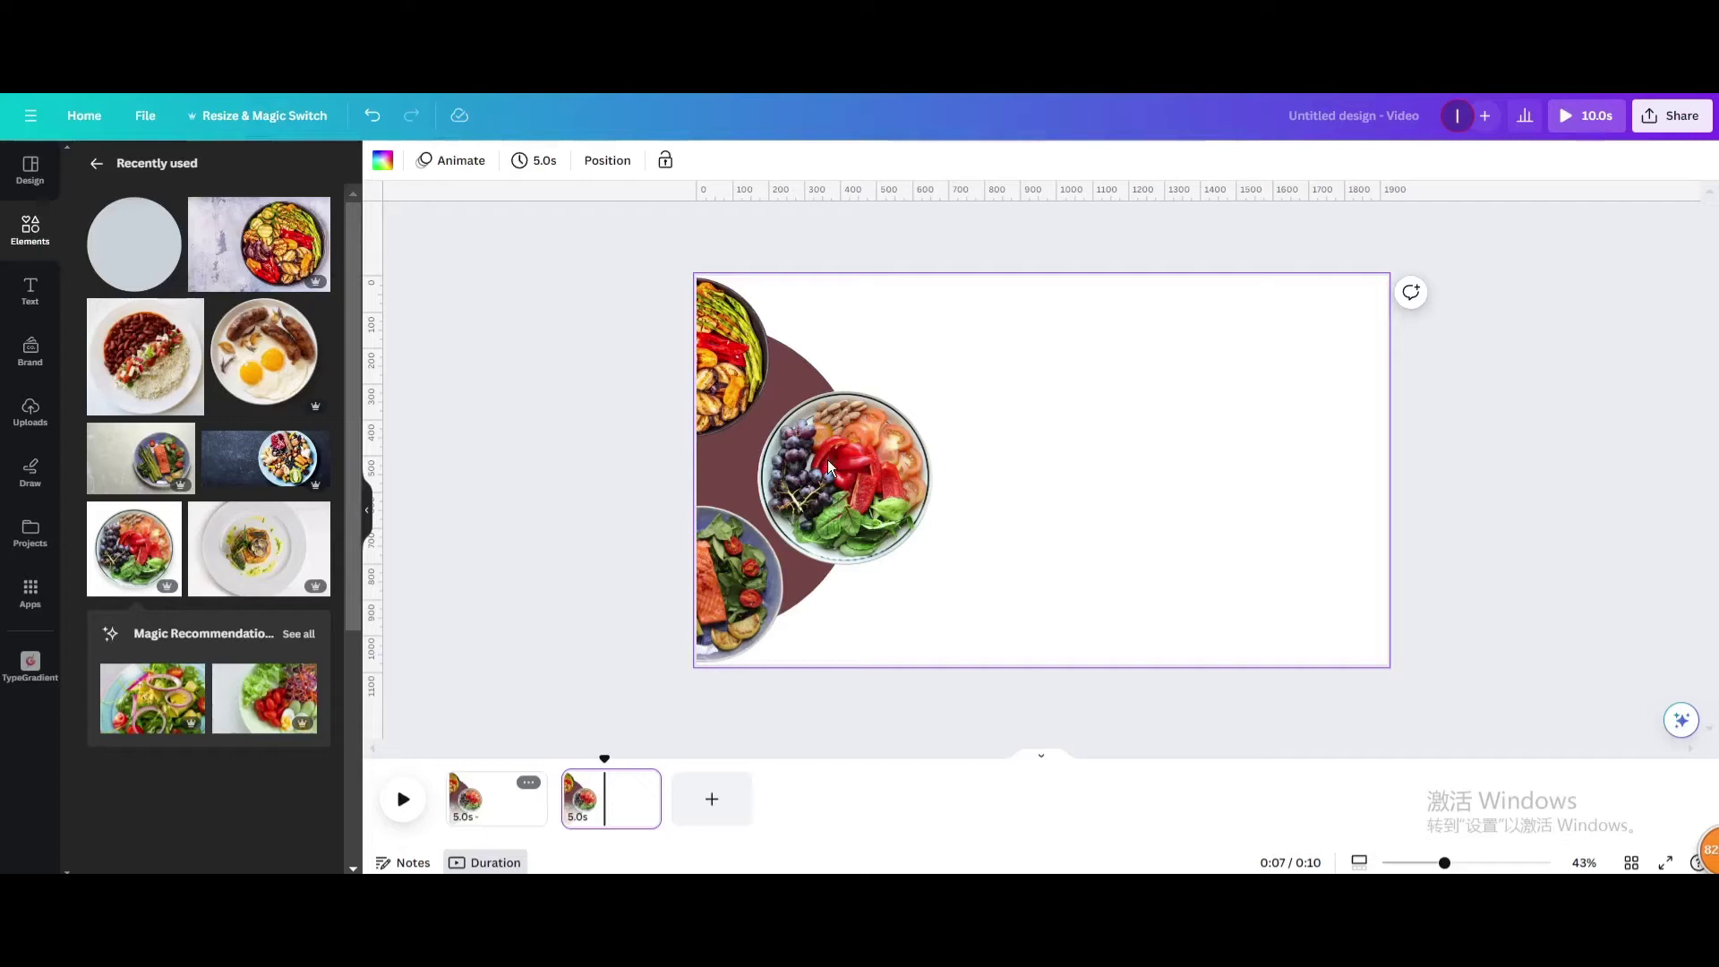
pyautogui.click(828, 460)
pyautogui.click(716, 733)
pyautogui.doubleClick(724, 637)
pyautogui.moveTo(715, 722); pyautogui.dragTo(589, 479)
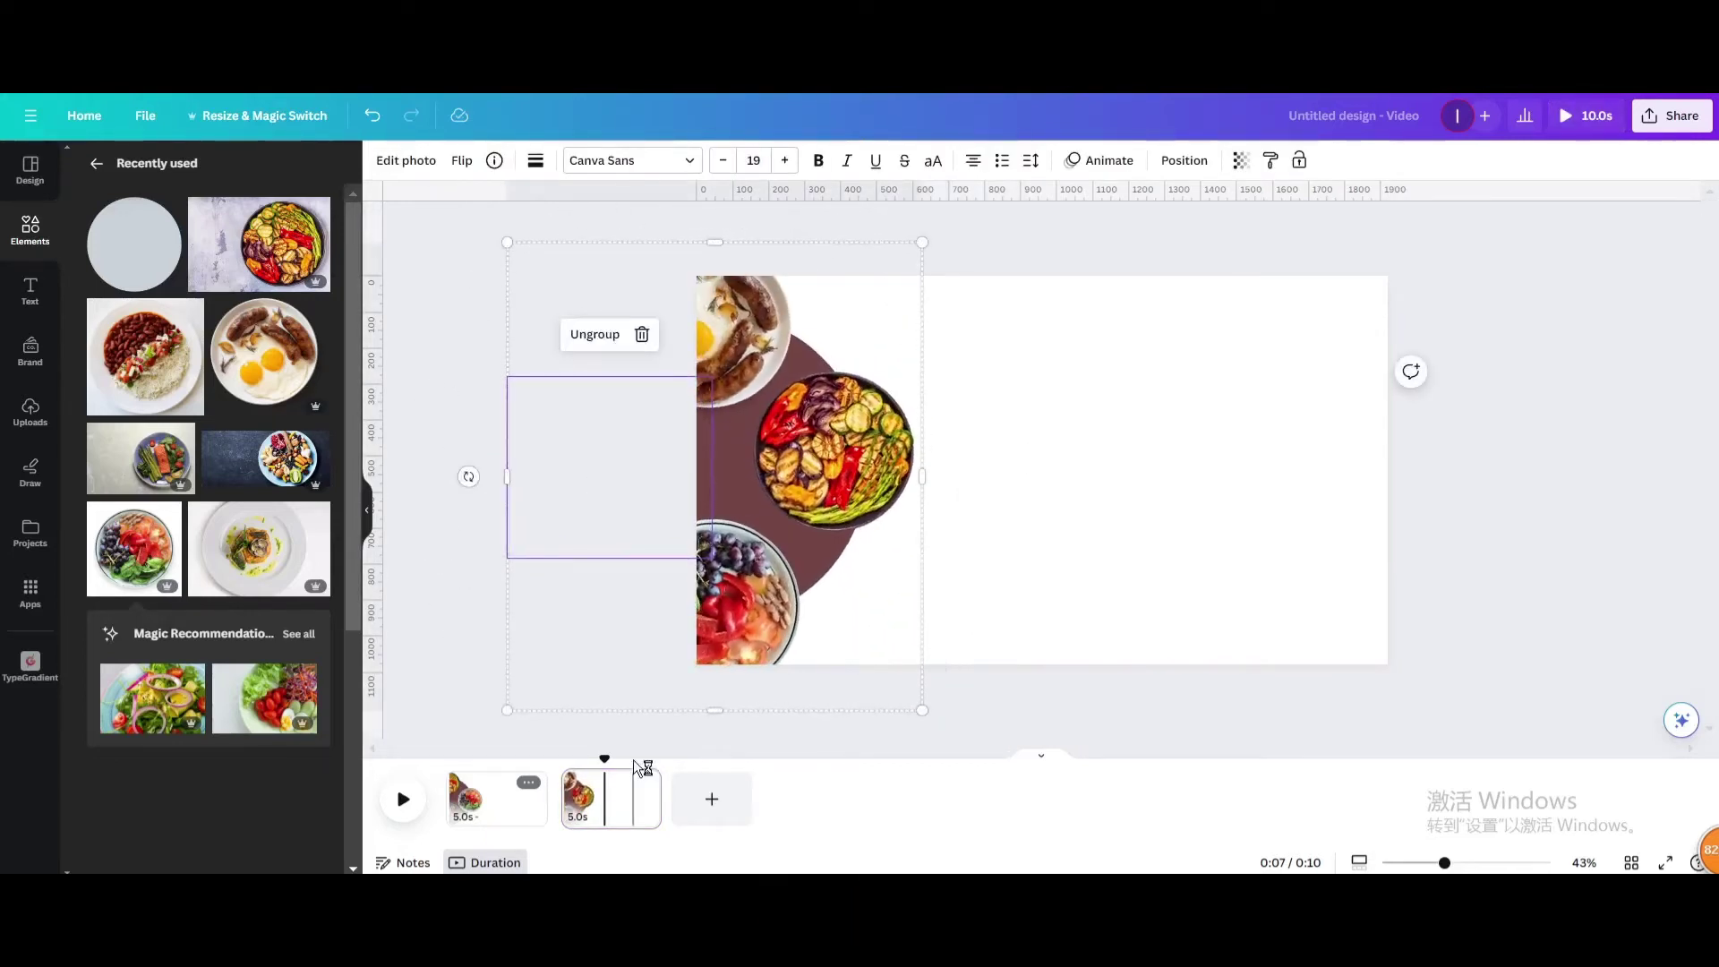
# Duplicate the second page and rotate the new page's plate group another quarter turn clockwise.
pyautogui.click(637, 785)
pyautogui.click(673, 517)
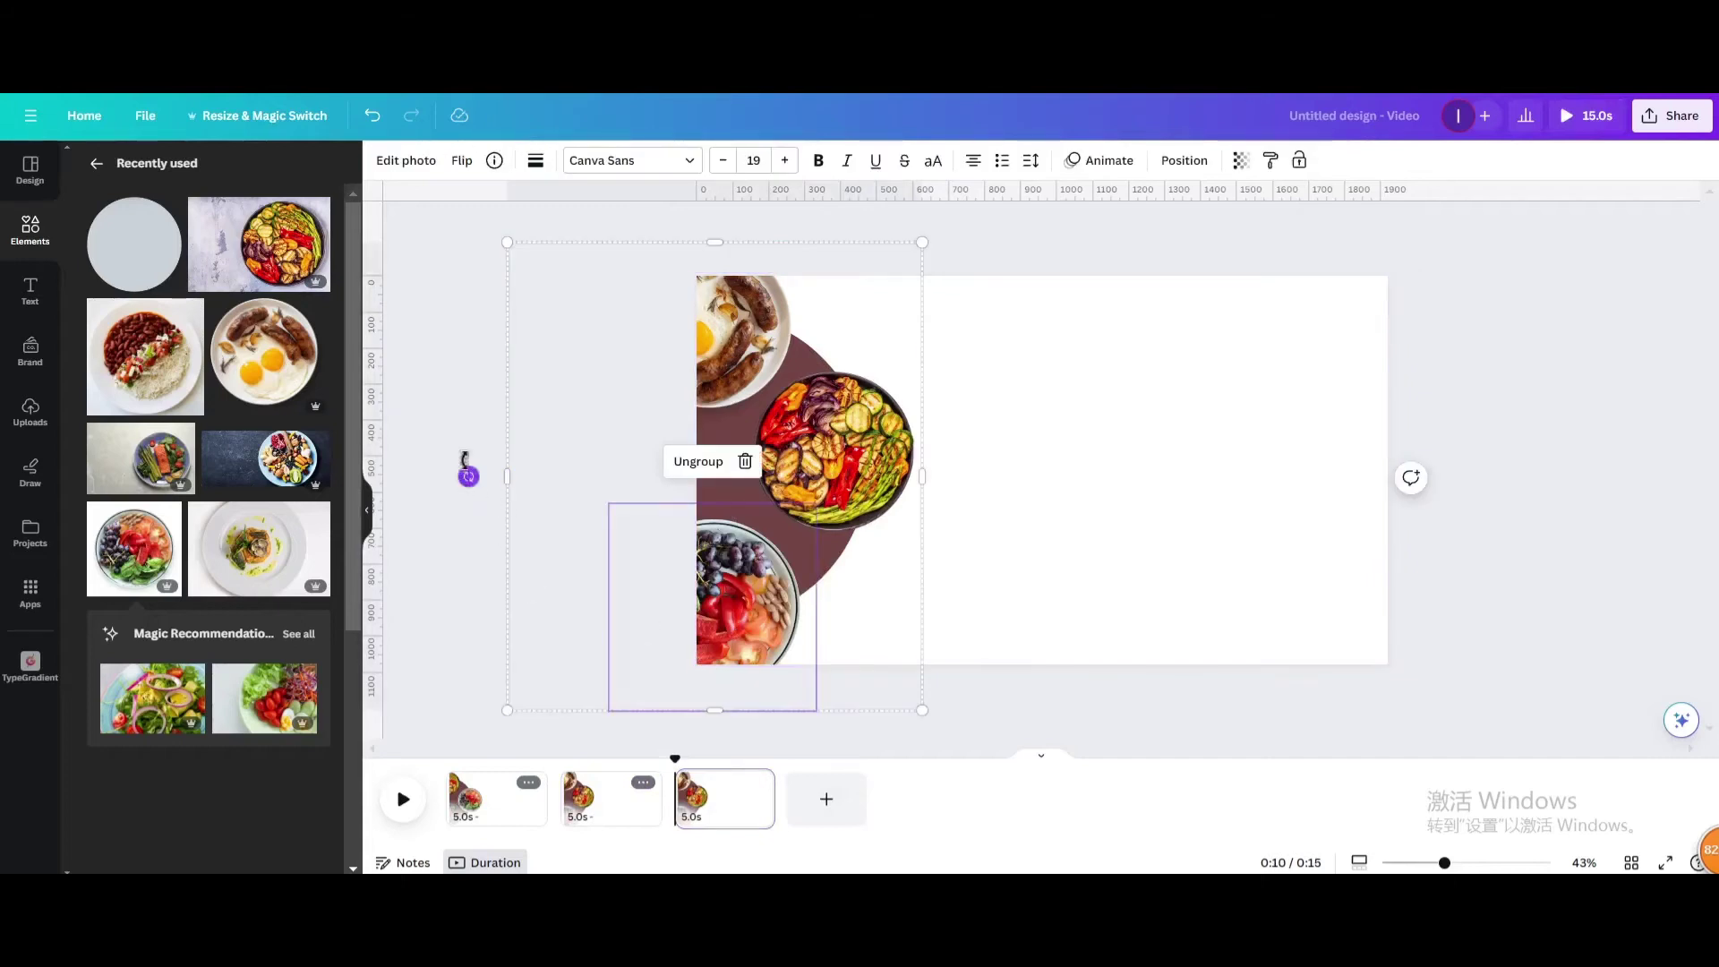
pyautogui.moveTo(464, 461); pyautogui.dragTo(714, 231)
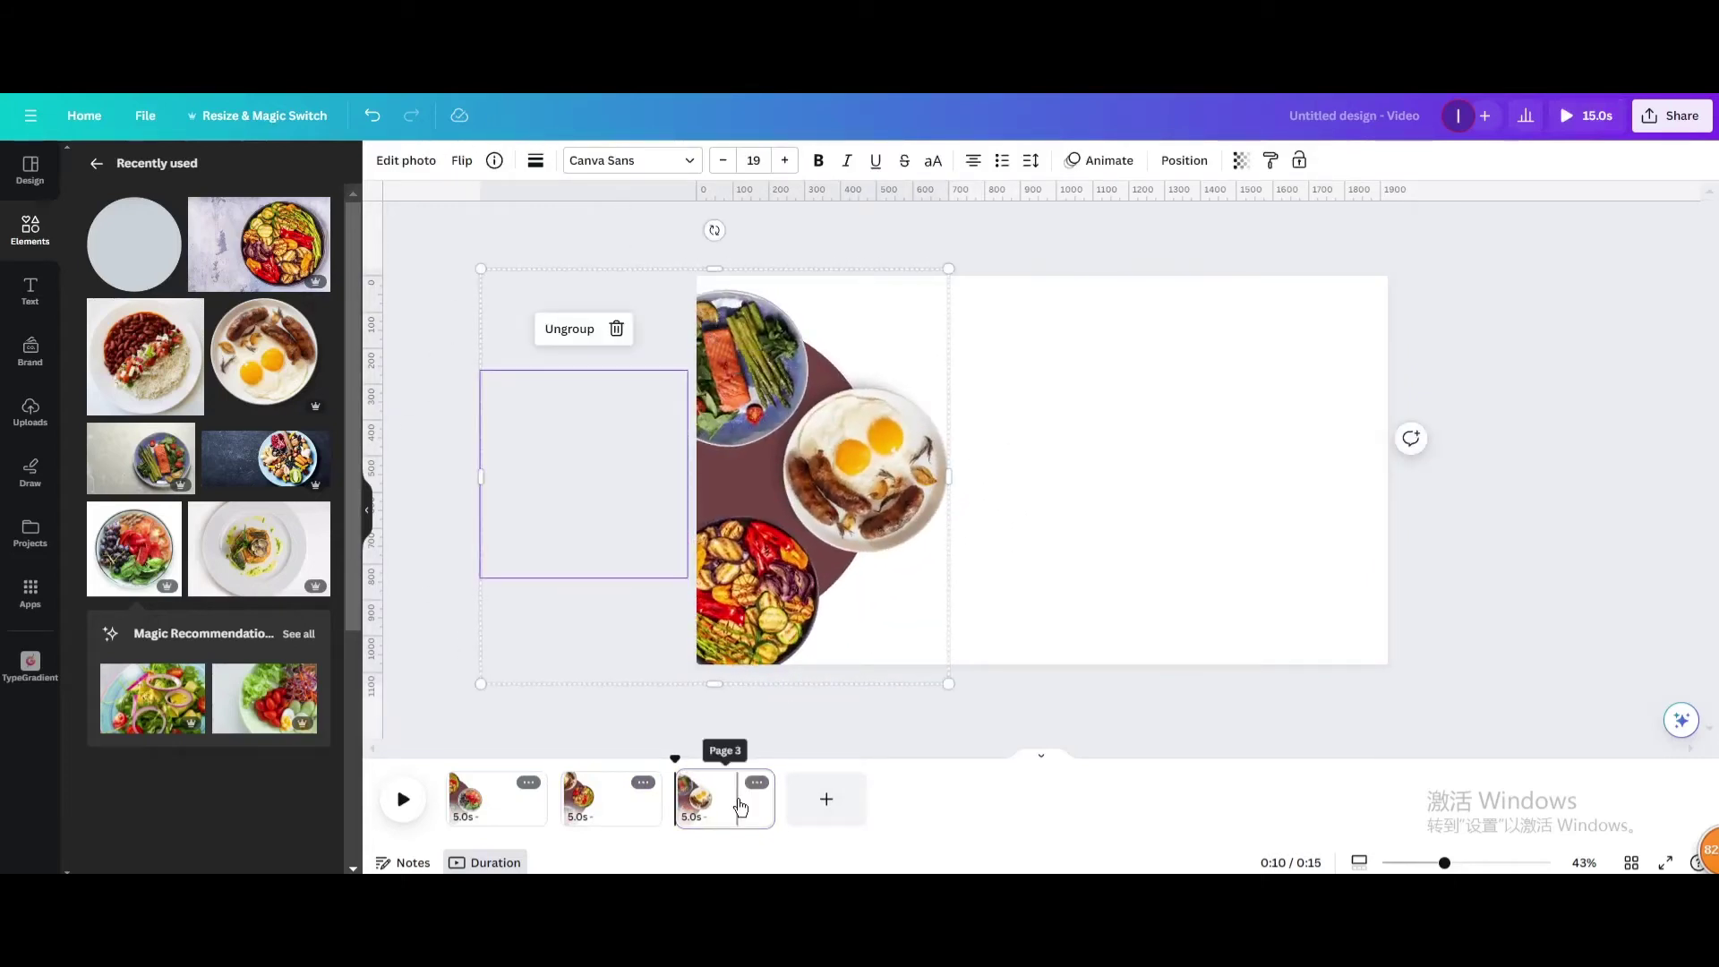
# Duplicate the third page to create a fourth page.
pyautogui.click(757, 783)
pyautogui.click(789, 515)
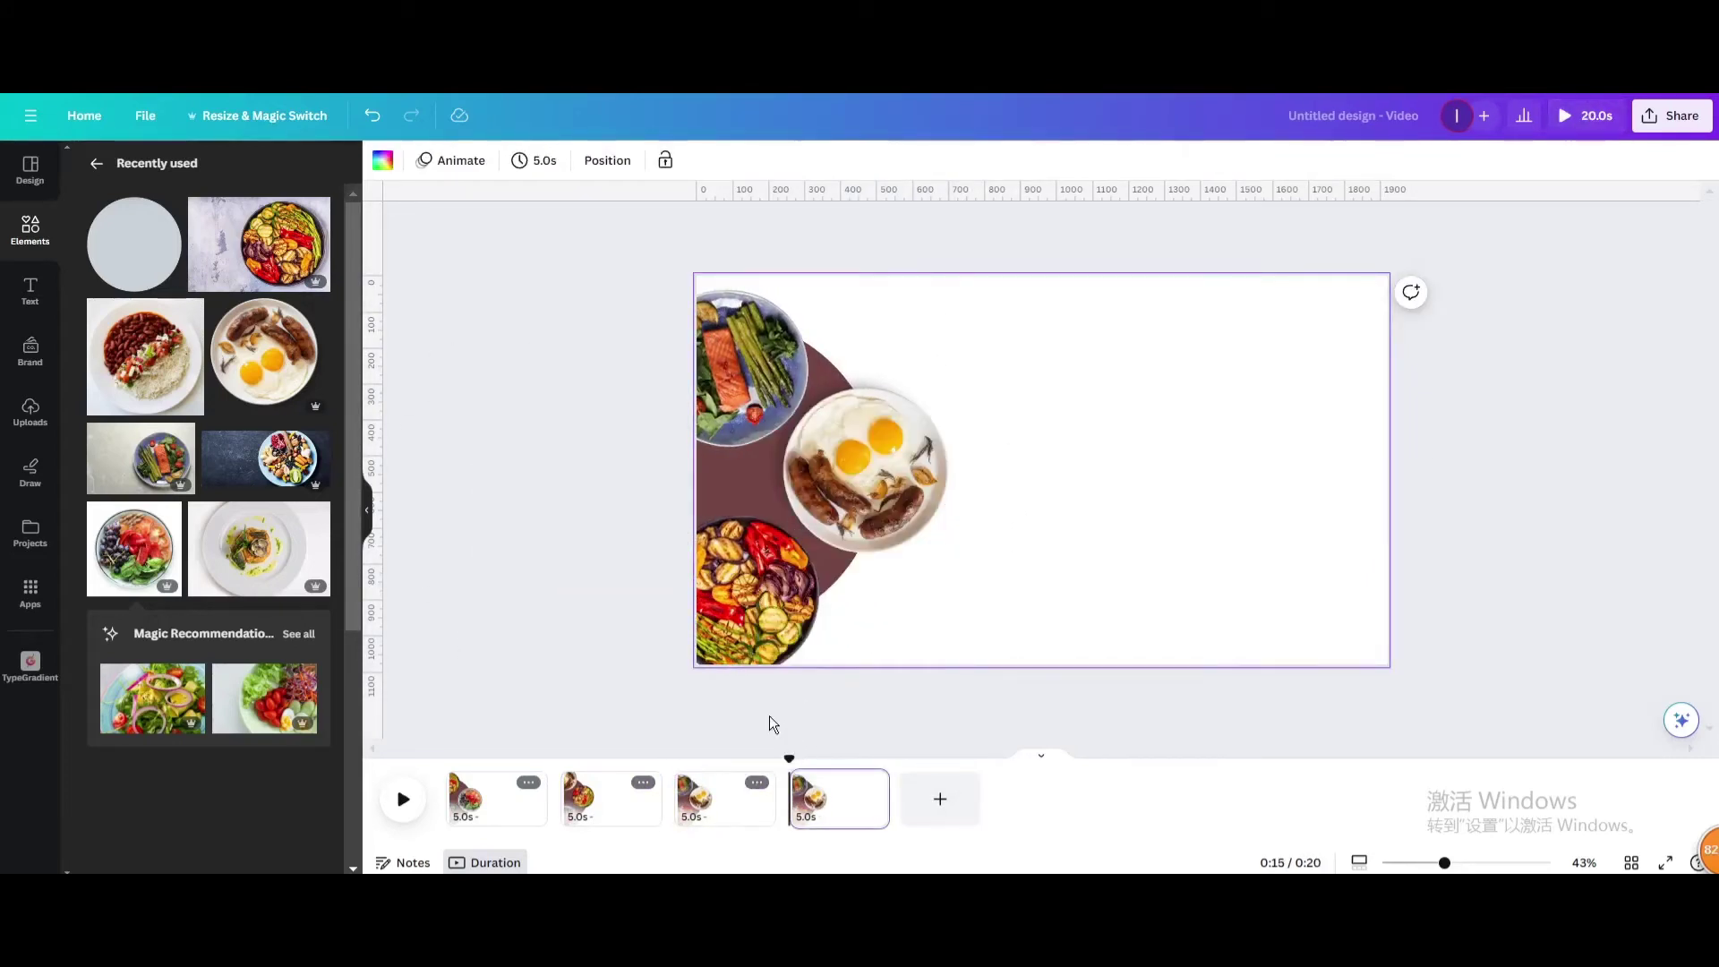
pyautogui.click(870, 784)
pyautogui.click(895, 517)
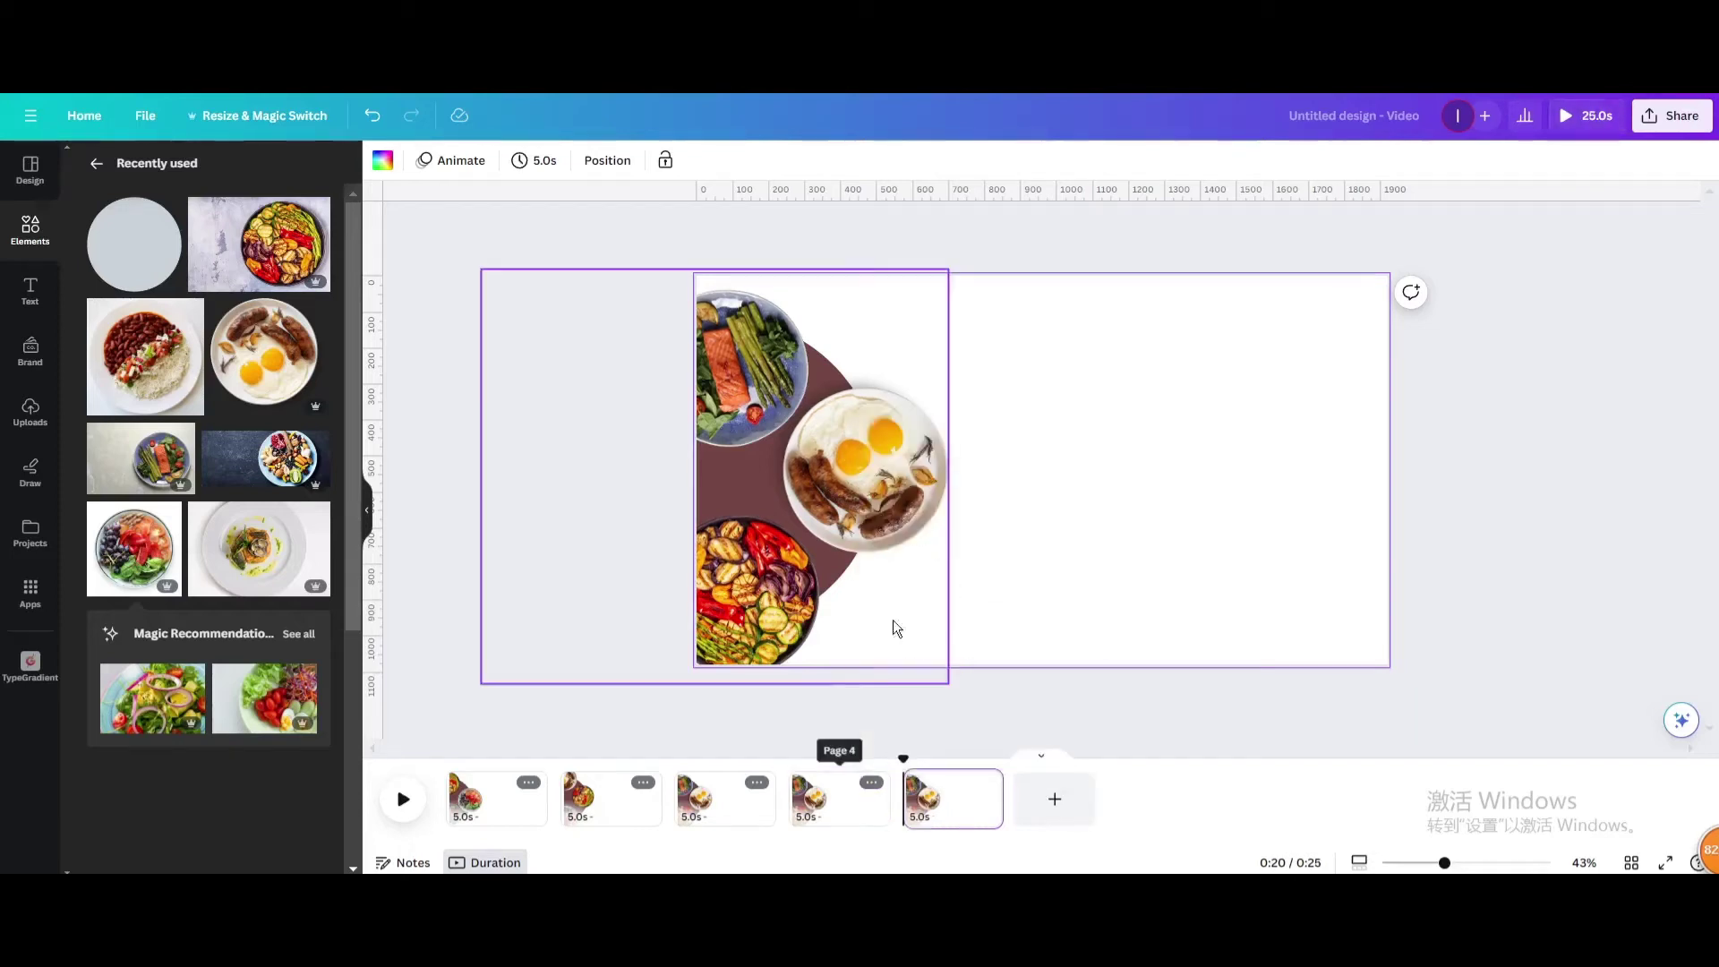
pyautogui.click(985, 782)
pyautogui.click(1039, 551)
# Rotate the plate group on the fourth page another quarter turn clockwise.
pyautogui.click(826, 487)
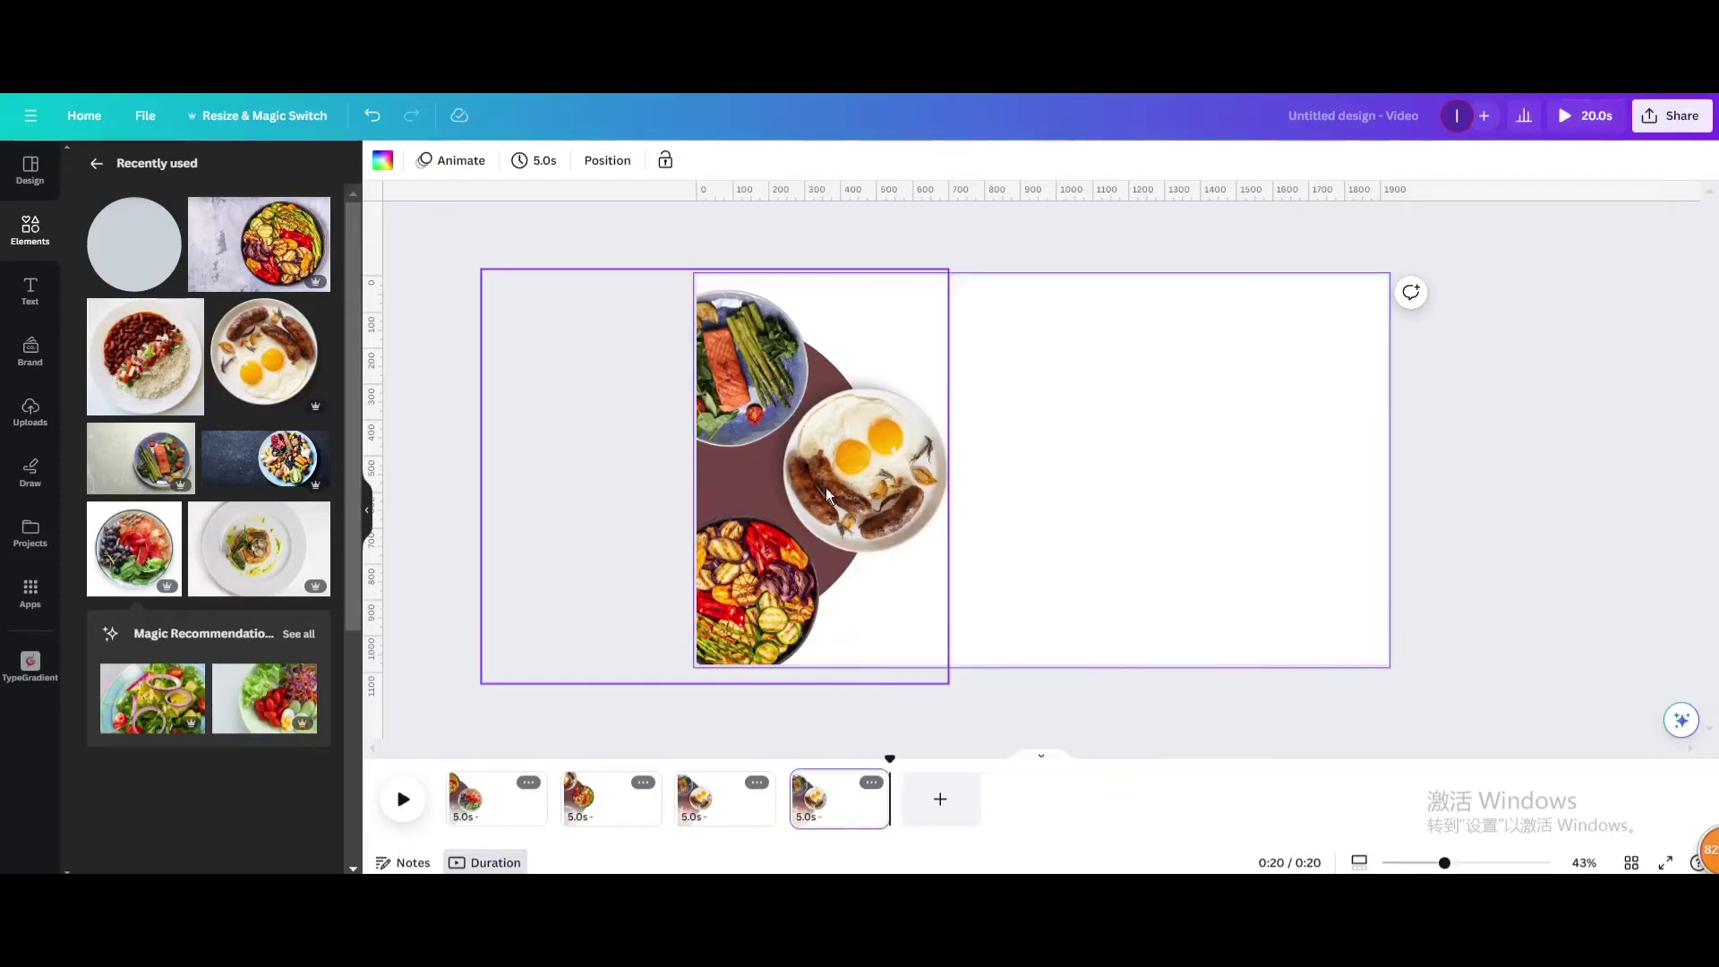
pyautogui.moveTo(714, 230); pyautogui.dragTo(953, 473)
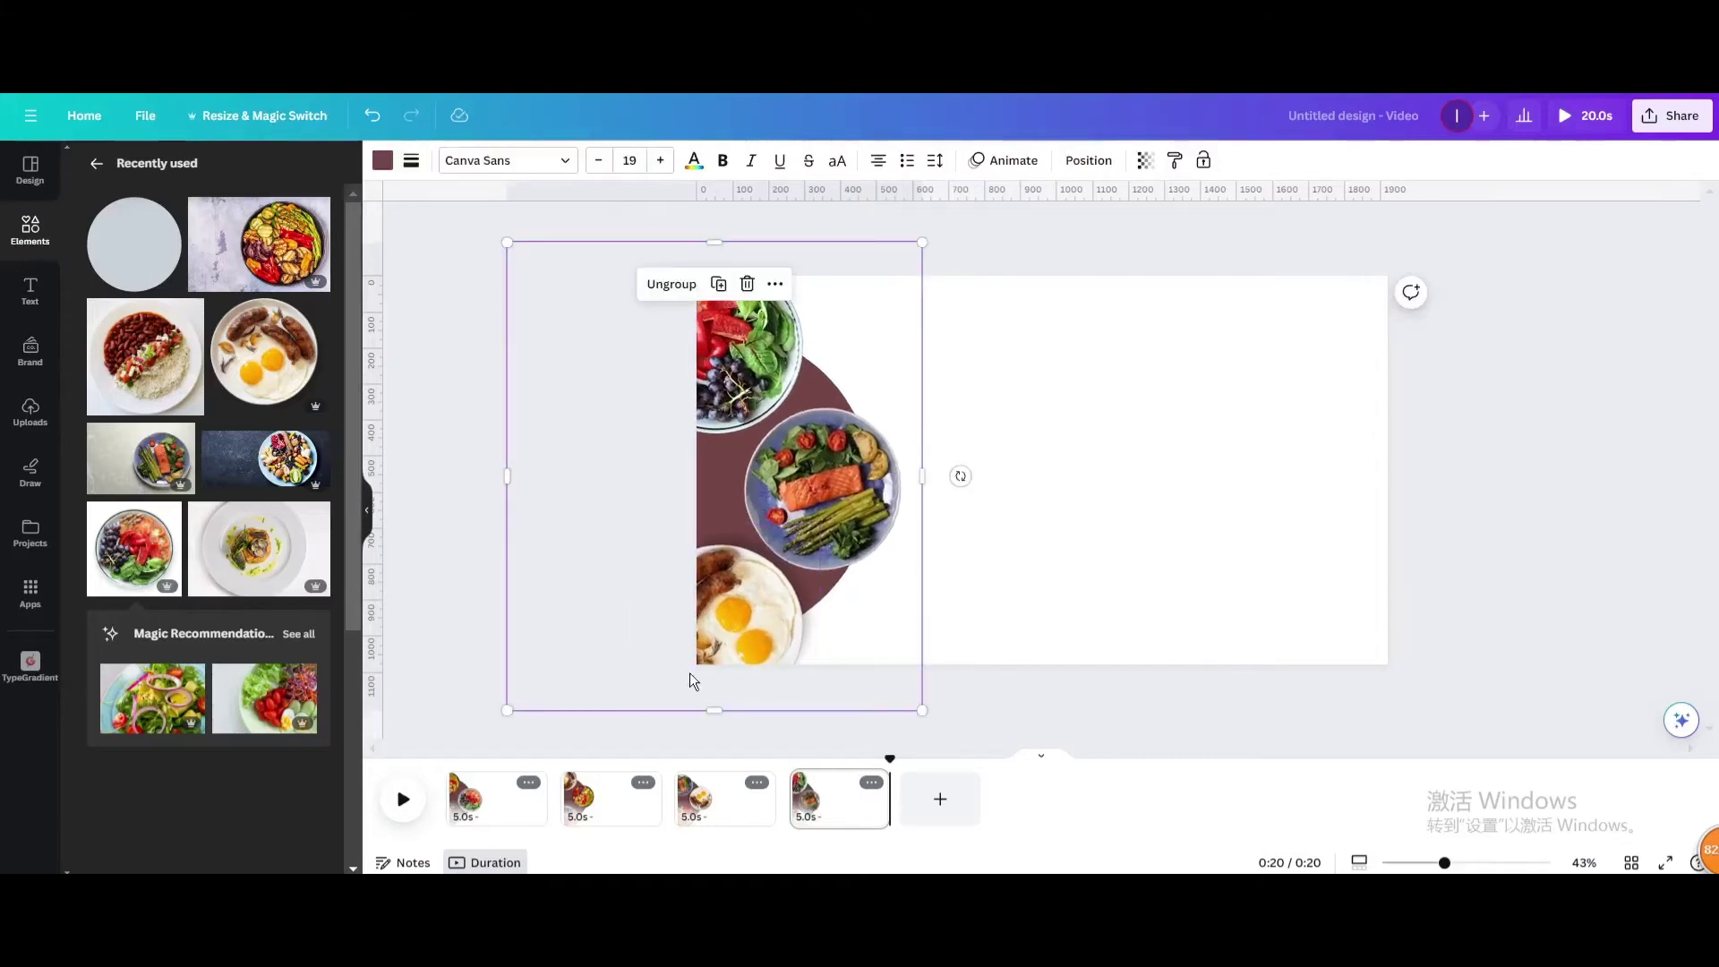
# Set the first page's background to the coral red default solid colour.
pyautogui.click(485, 822)
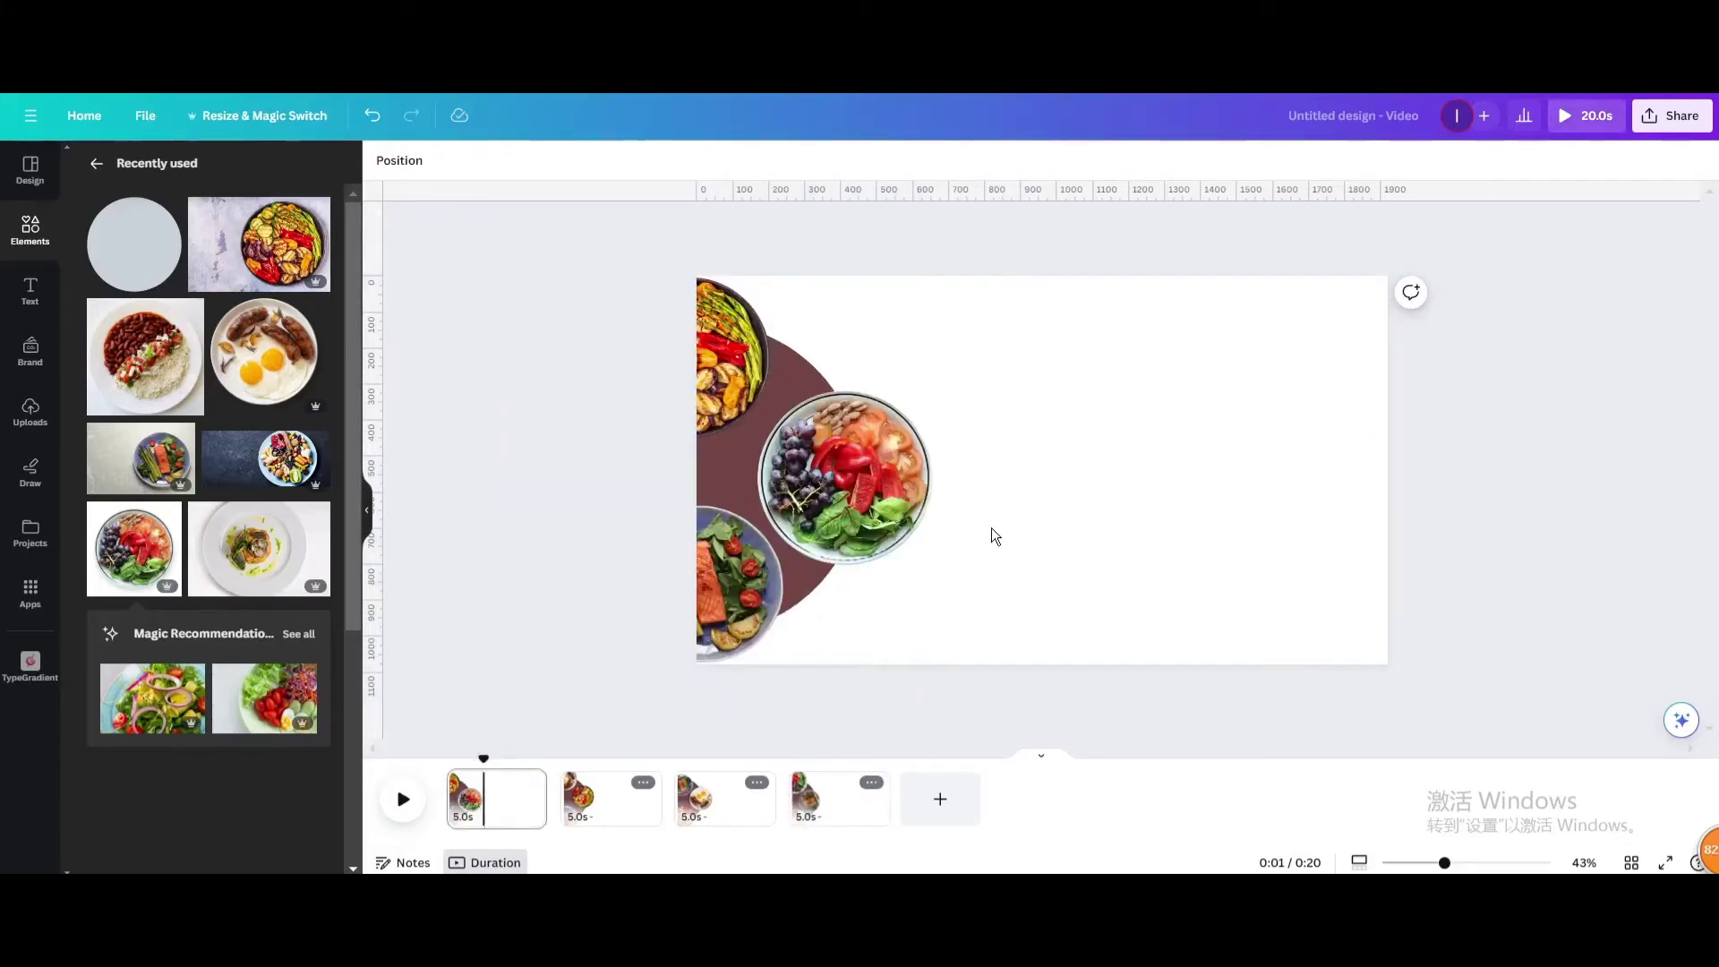
pyautogui.click(880, 385)
pyautogui.click(382, 161)
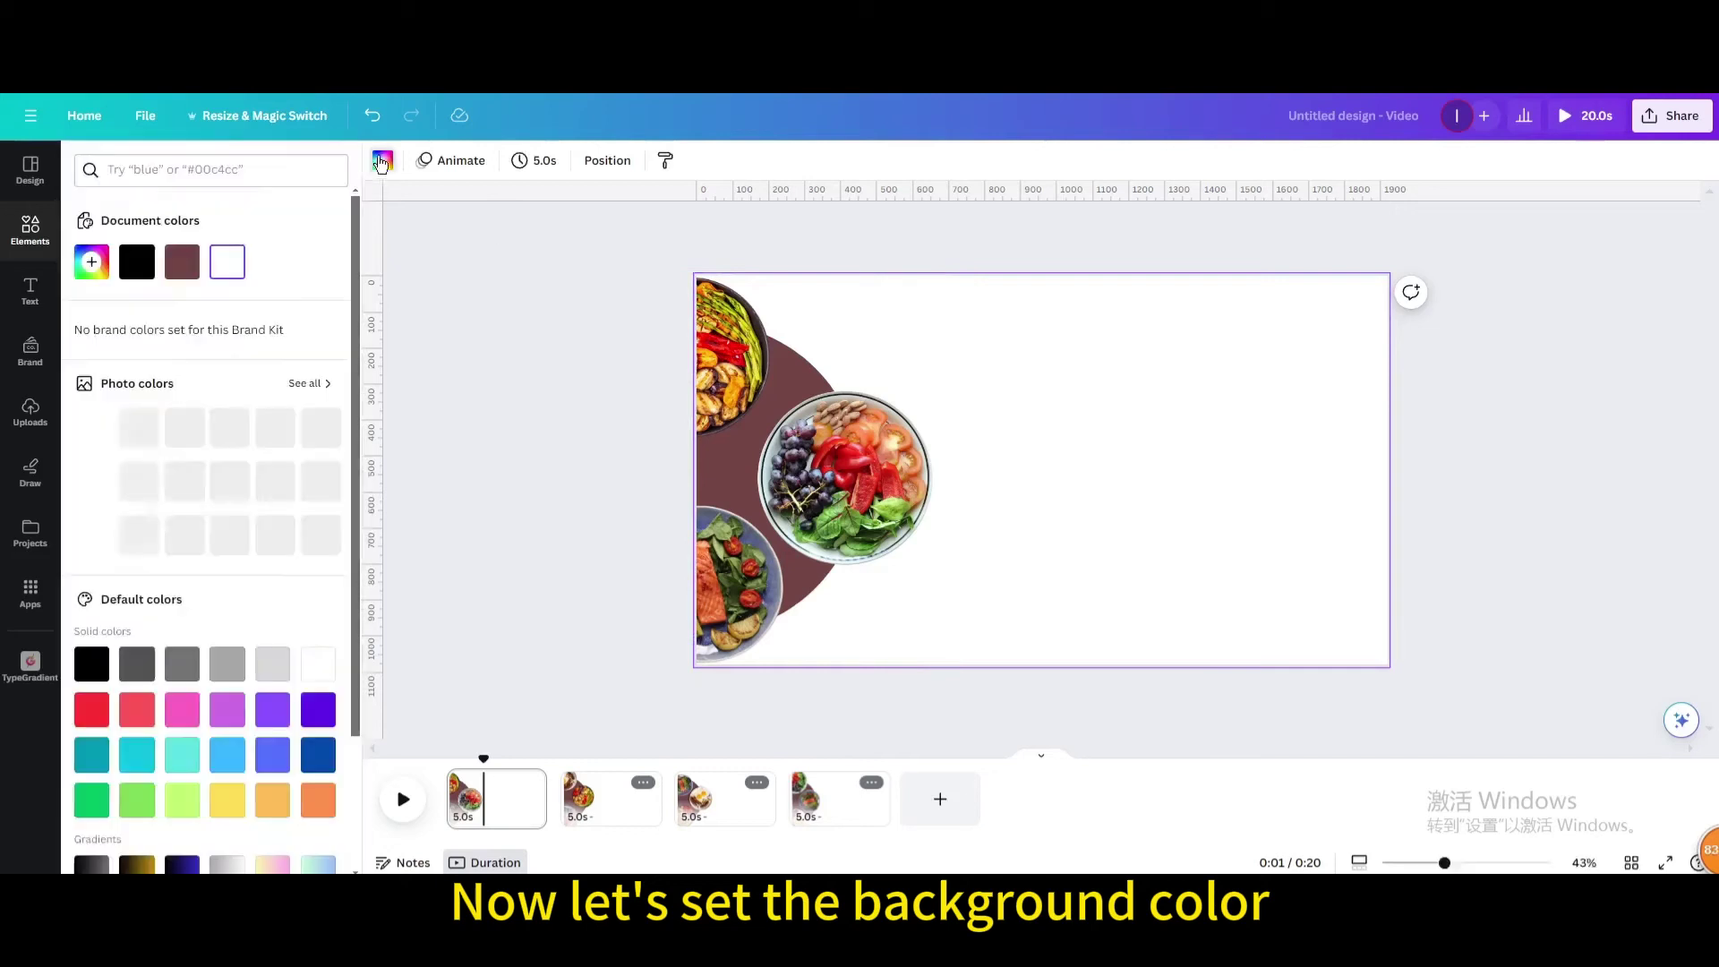
pyautogui.click(145, 704)
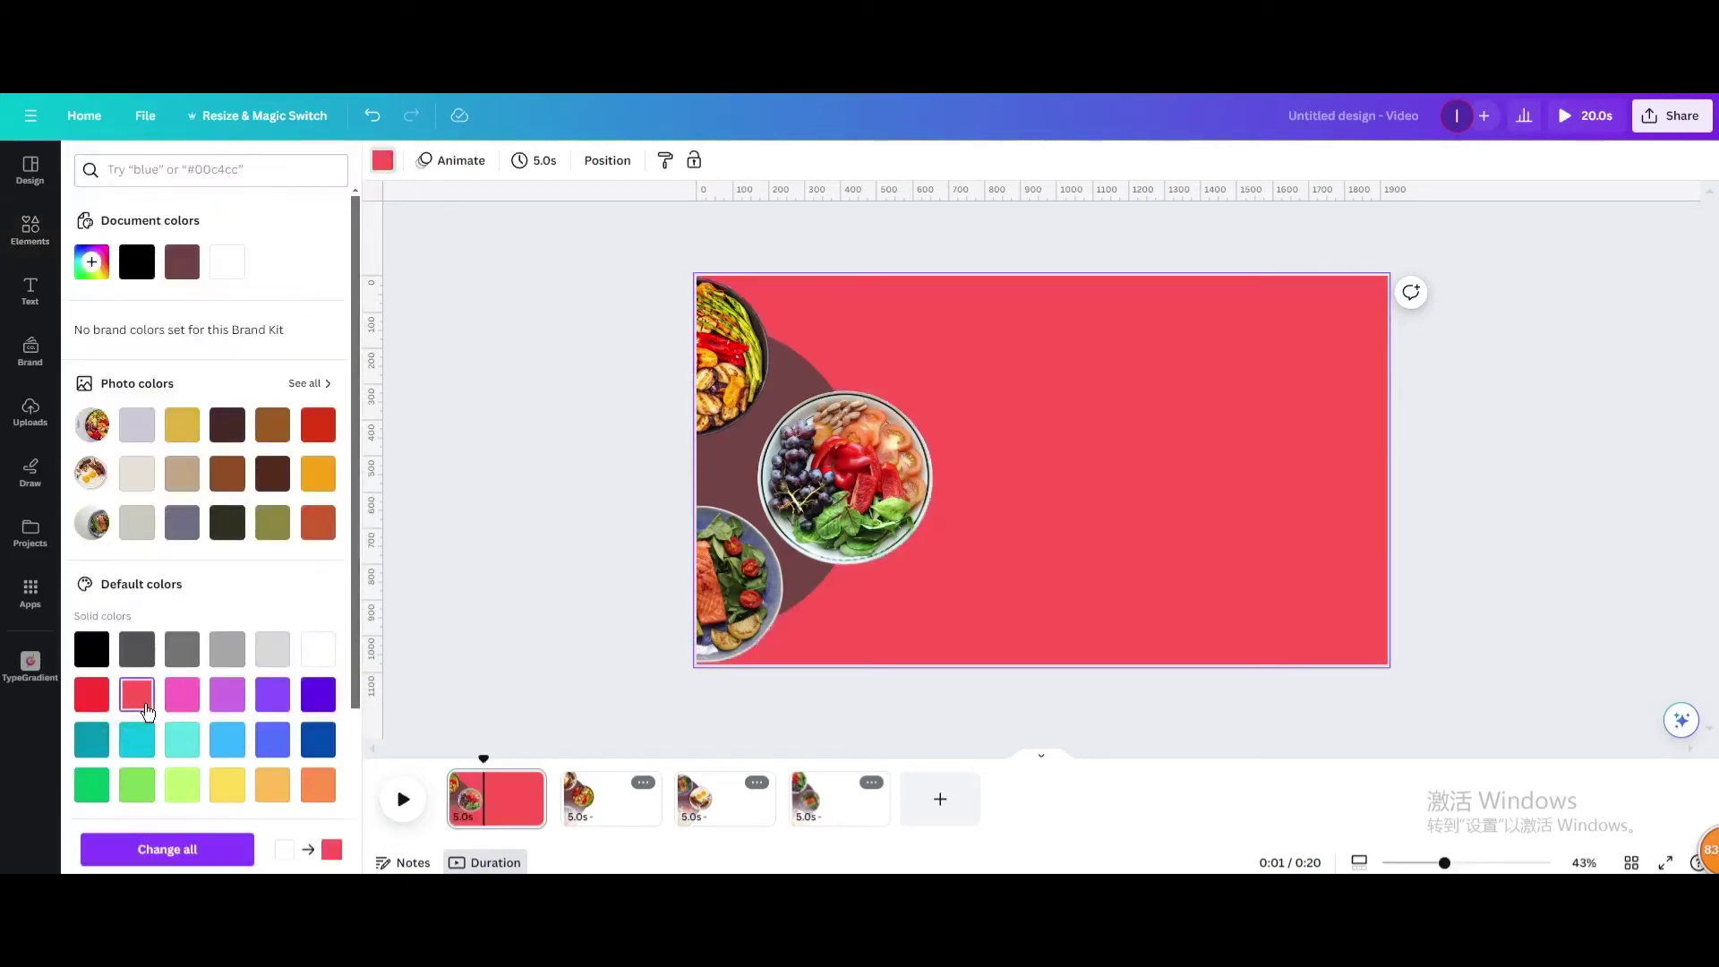
# Set the second page's background to the orange-yellow photo colour.
pyautogui.click(595, 806)
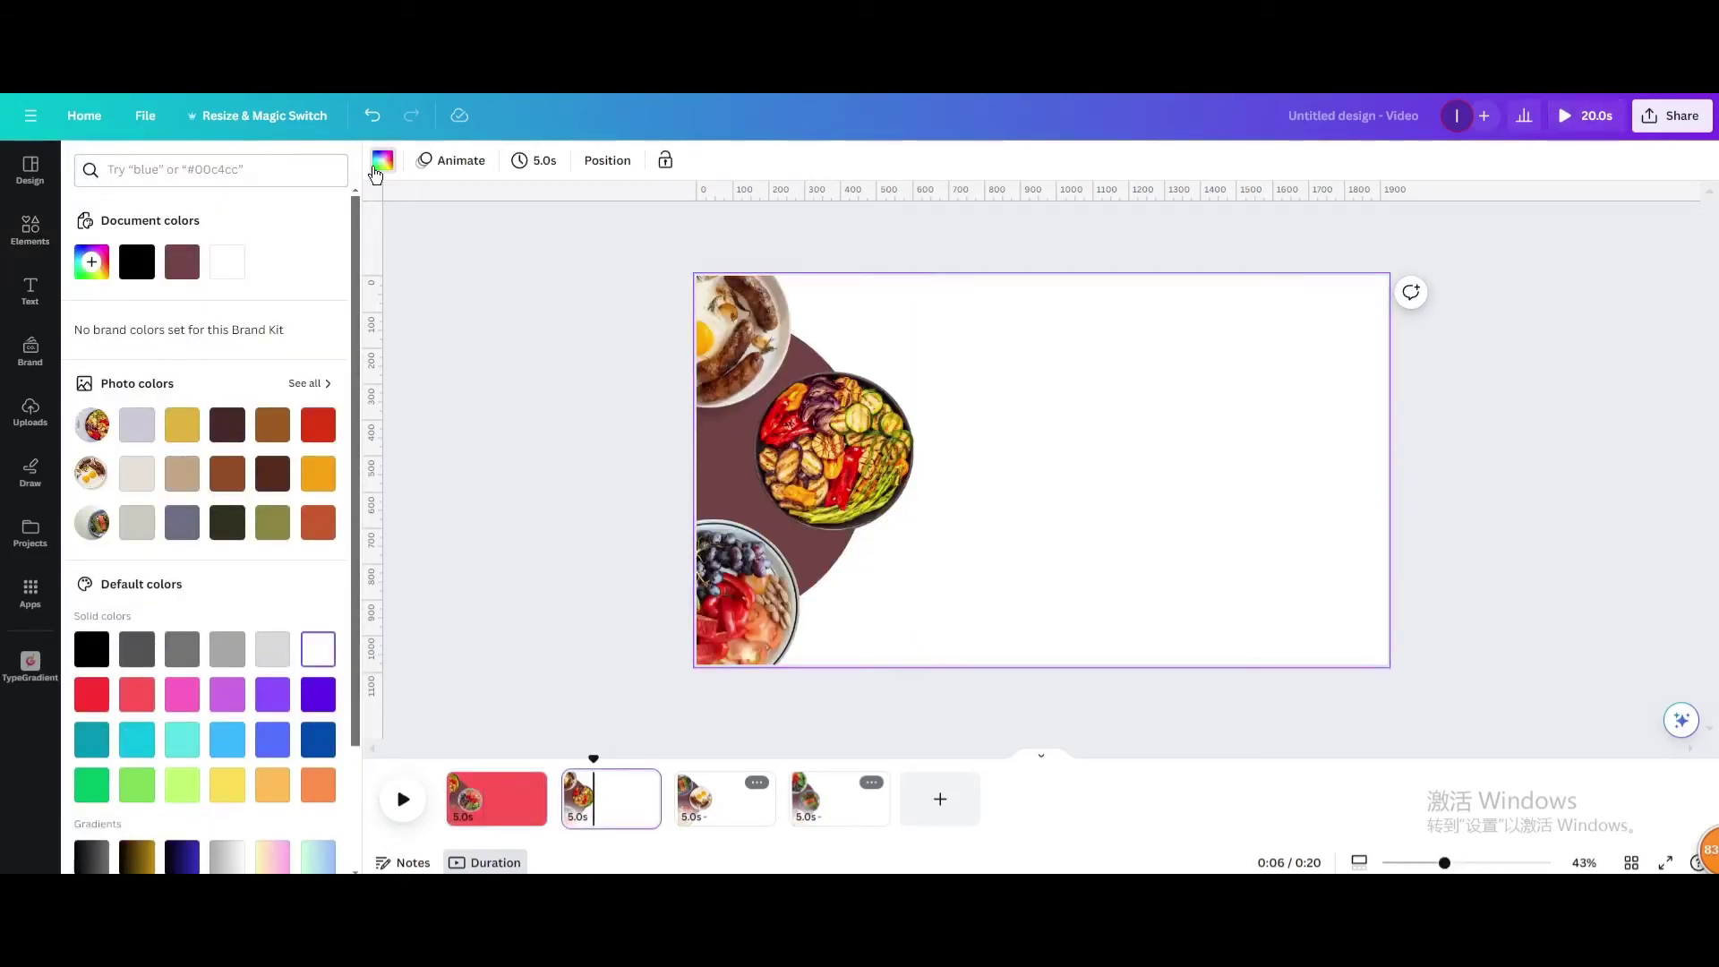
pyautogui.click(377, 168)
pyautogui.click(381, 163)
pyautogui.click(224, 472)
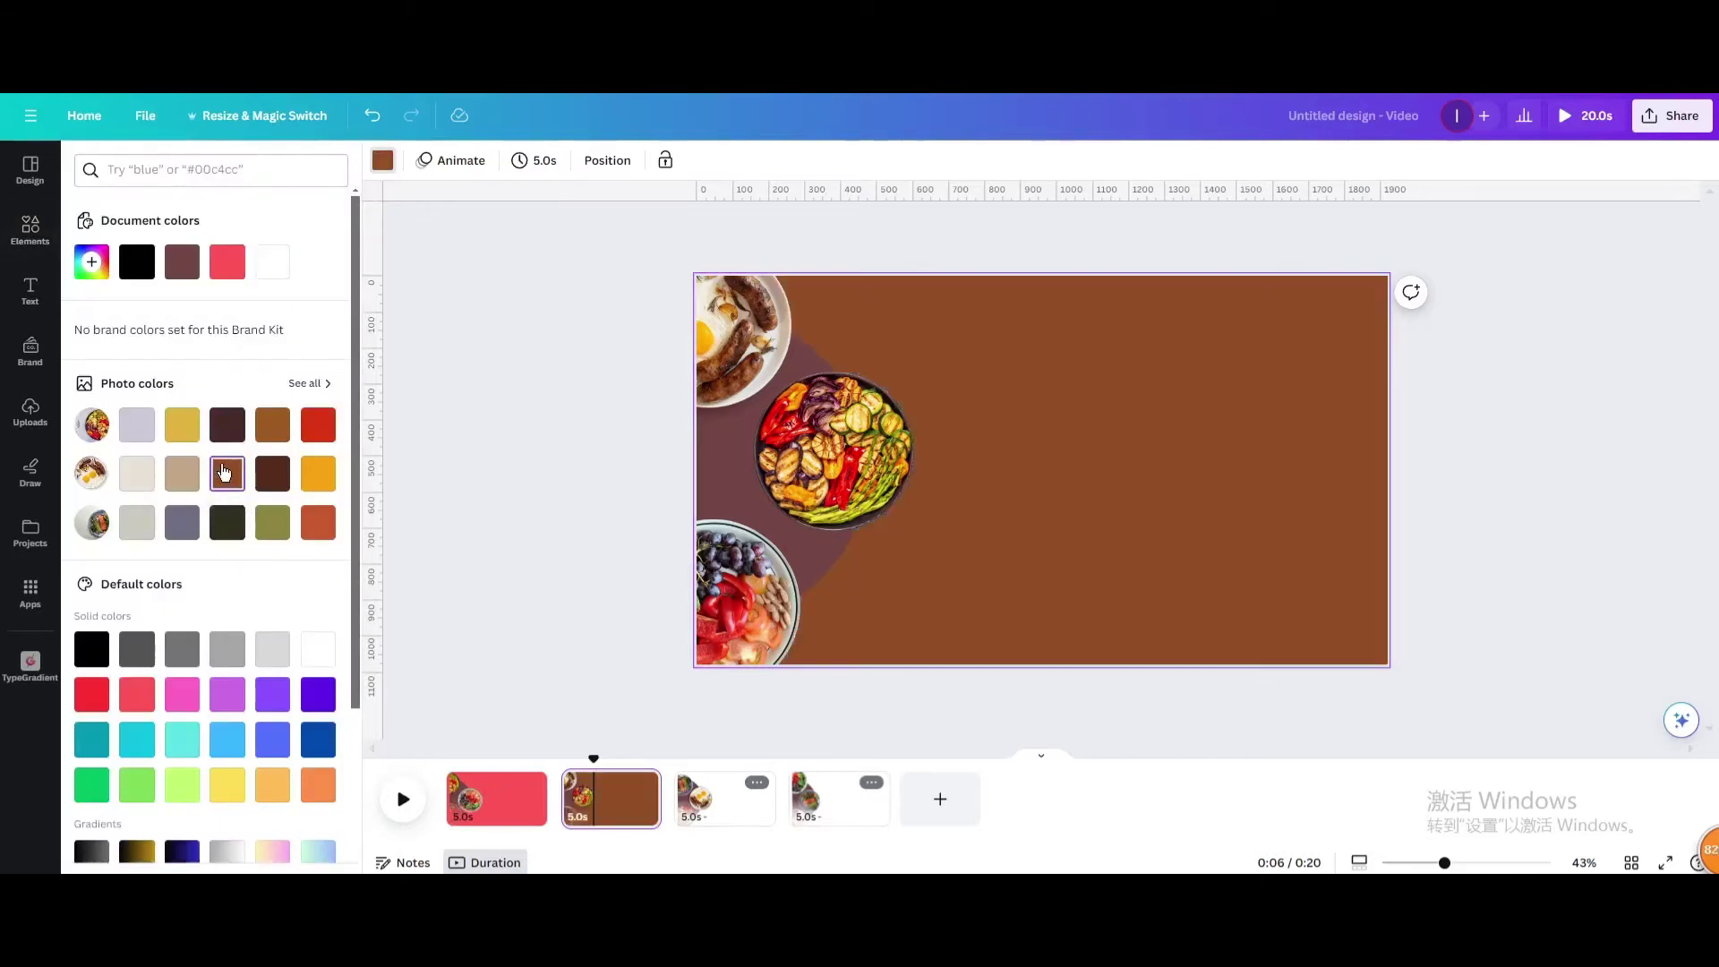
pyautogui.click(309, 484)
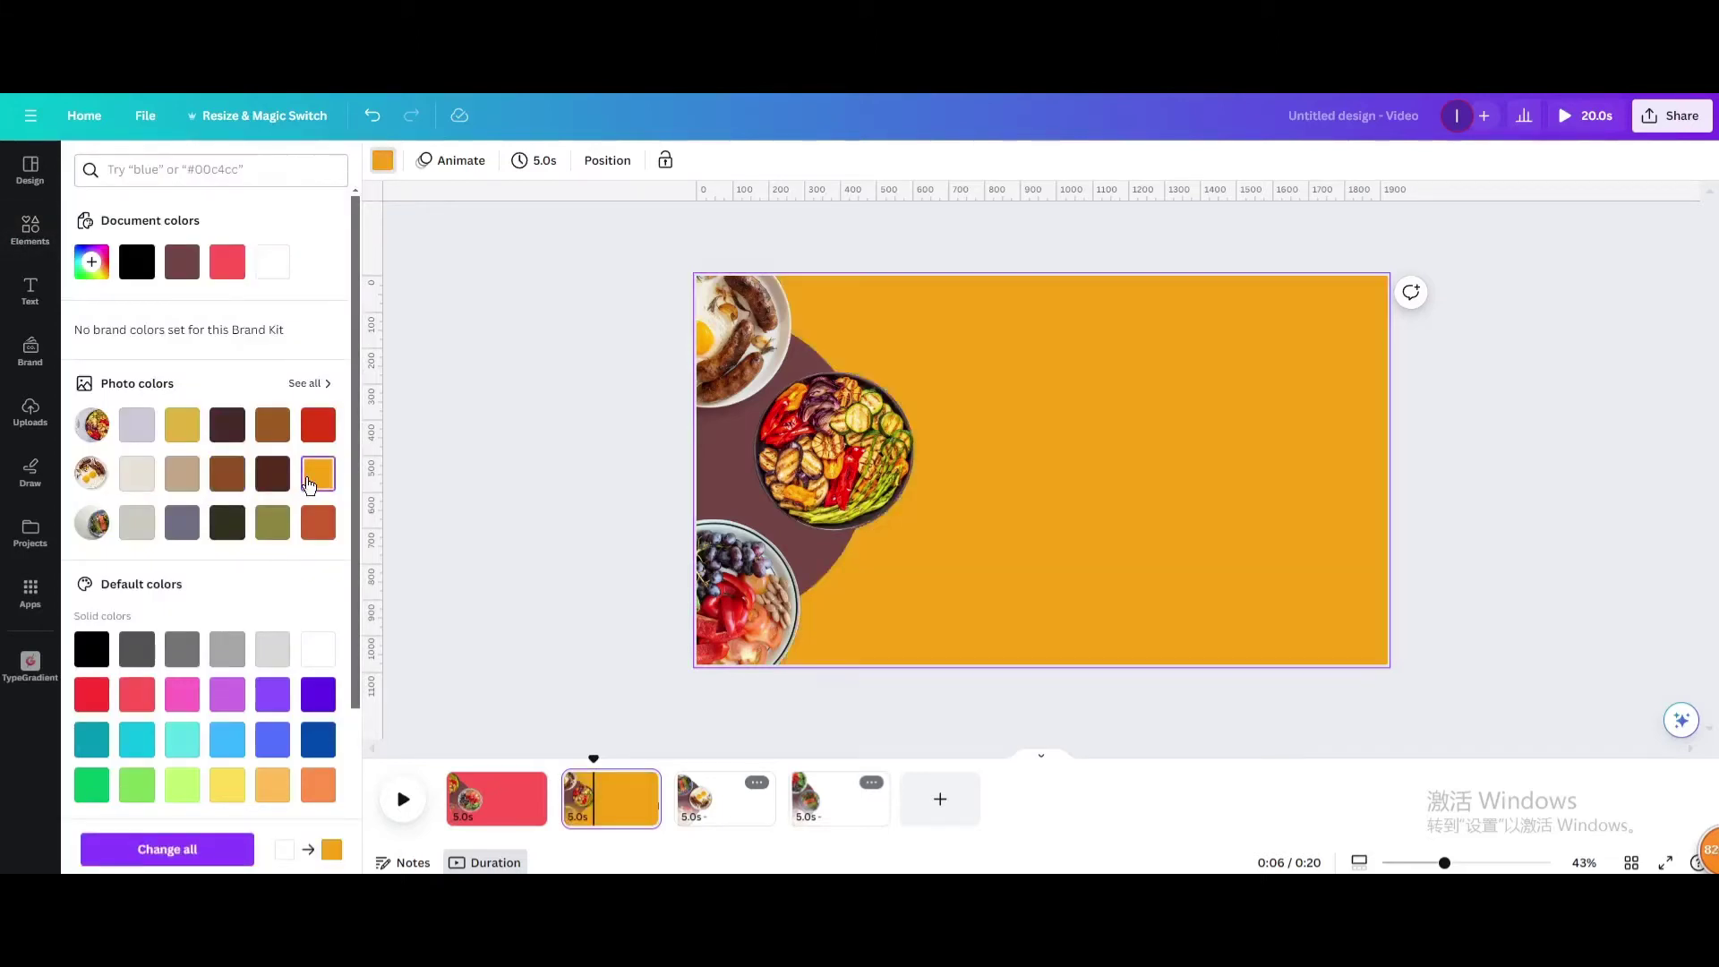
# Set the third page's background to the default light blue and the fourth page's background to the default light turquoise.
pyautogui.click(724, 810)
pyautogui.click(229, 741)
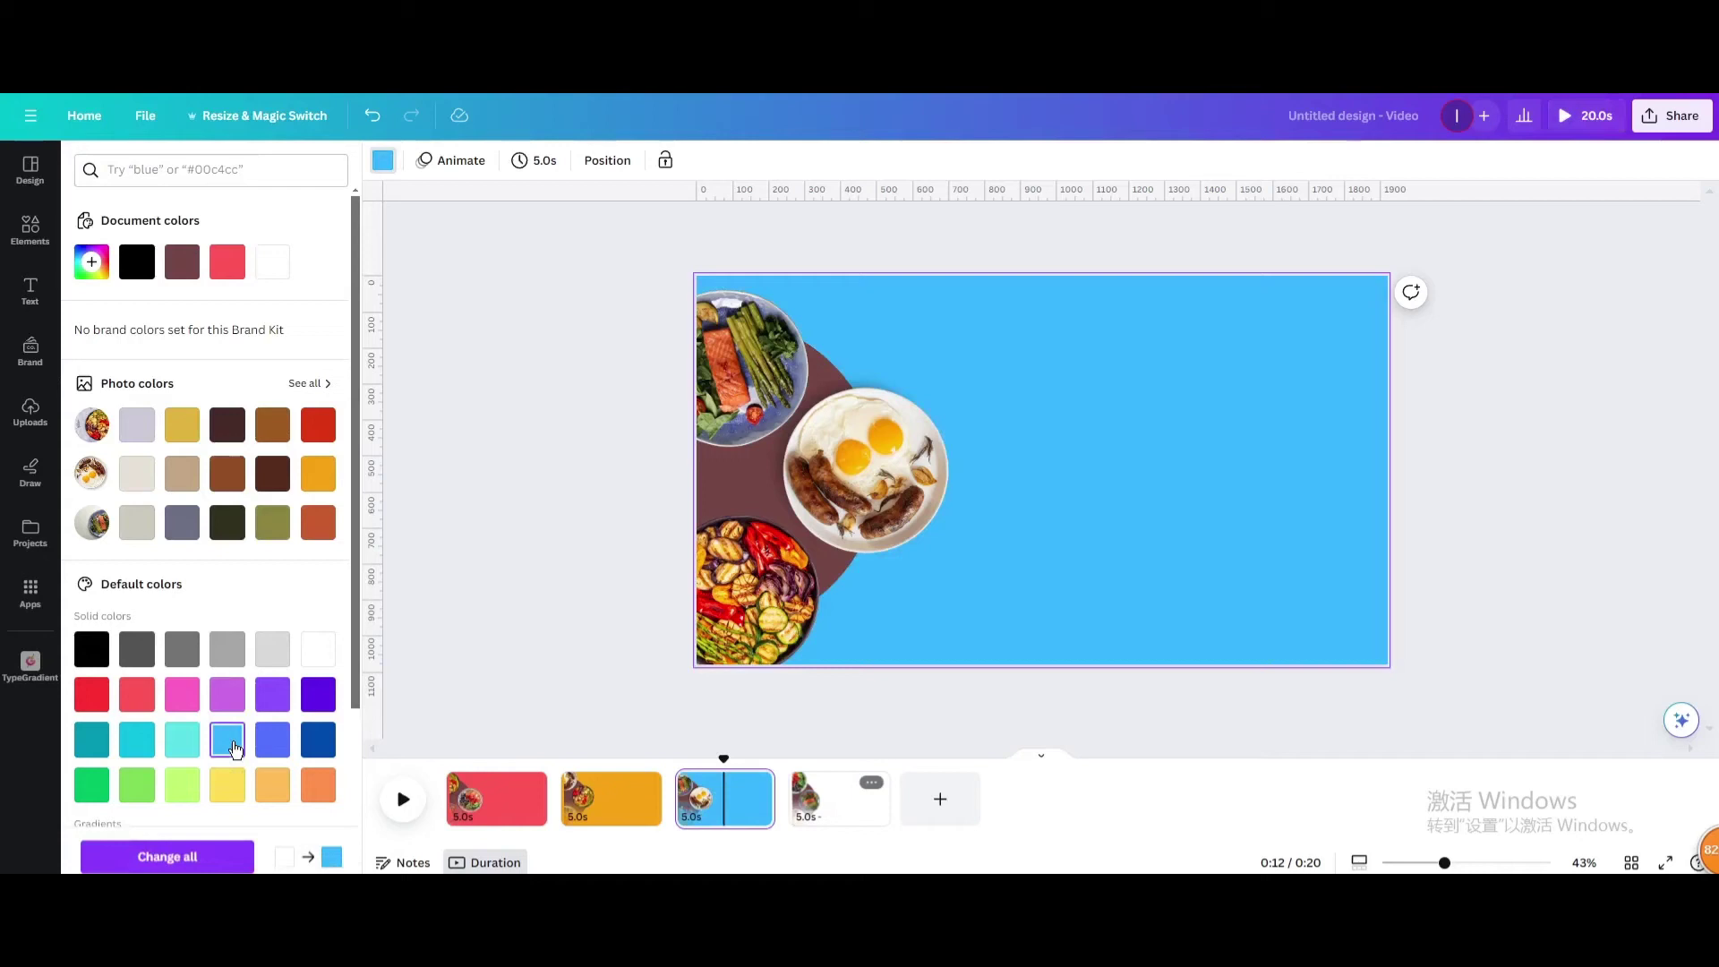
pyautogui.click(843, 818)
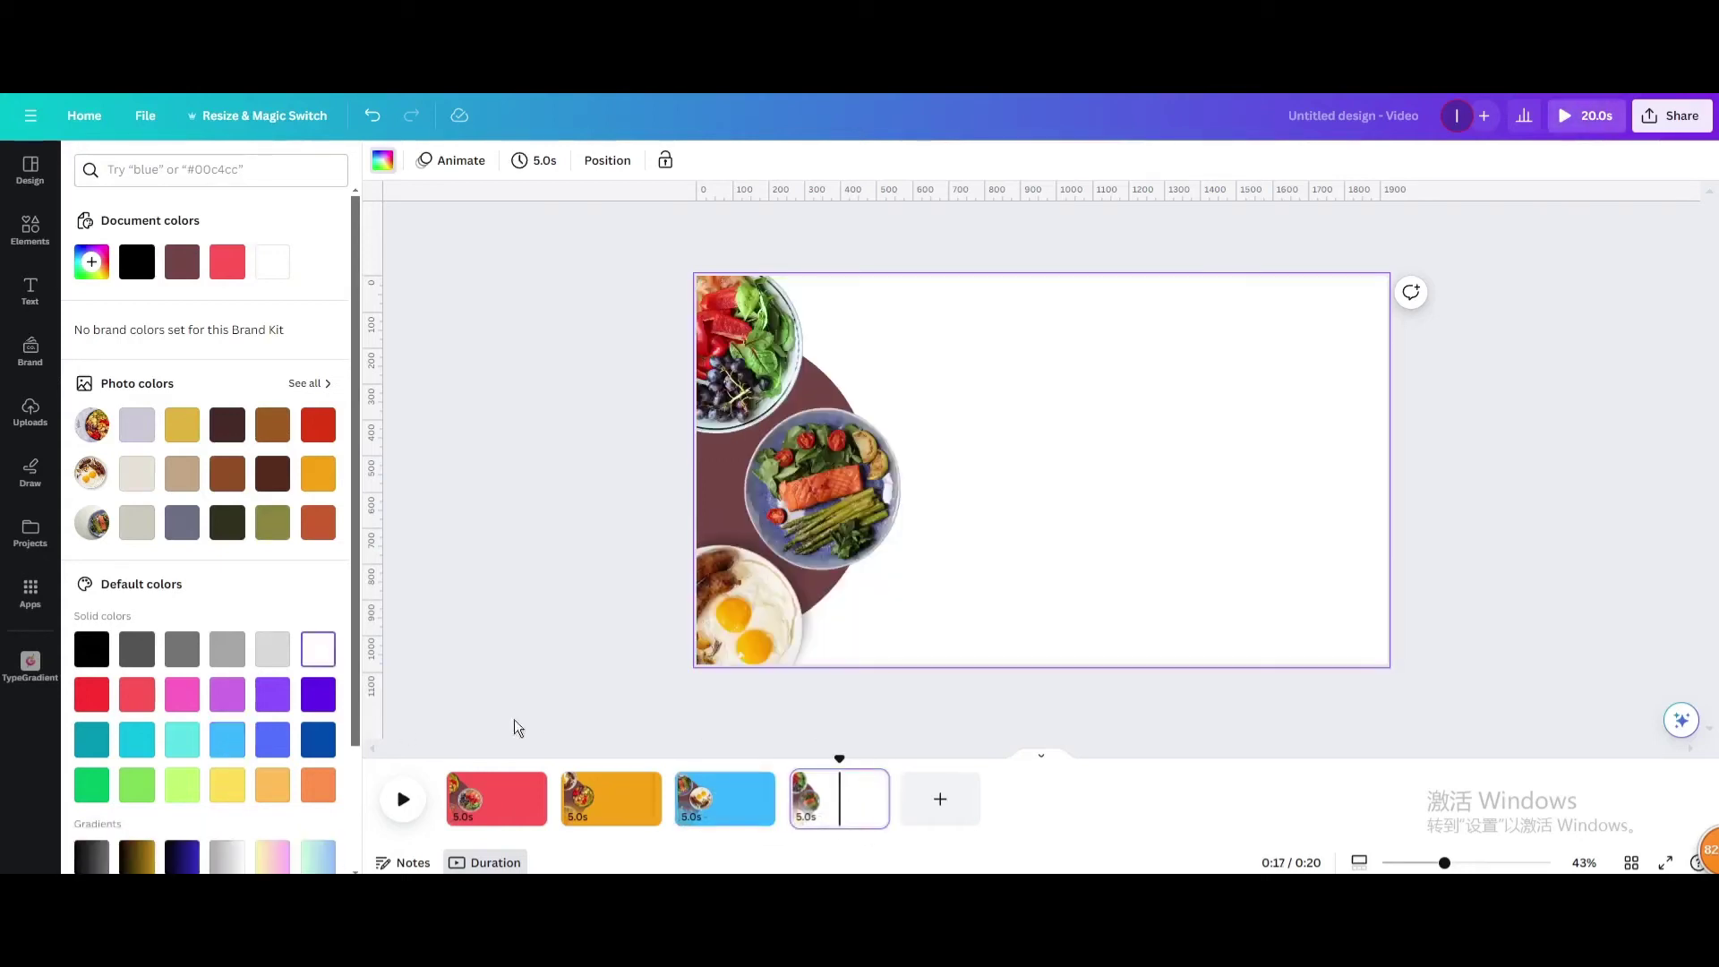
pyautogui.click(273, 740)
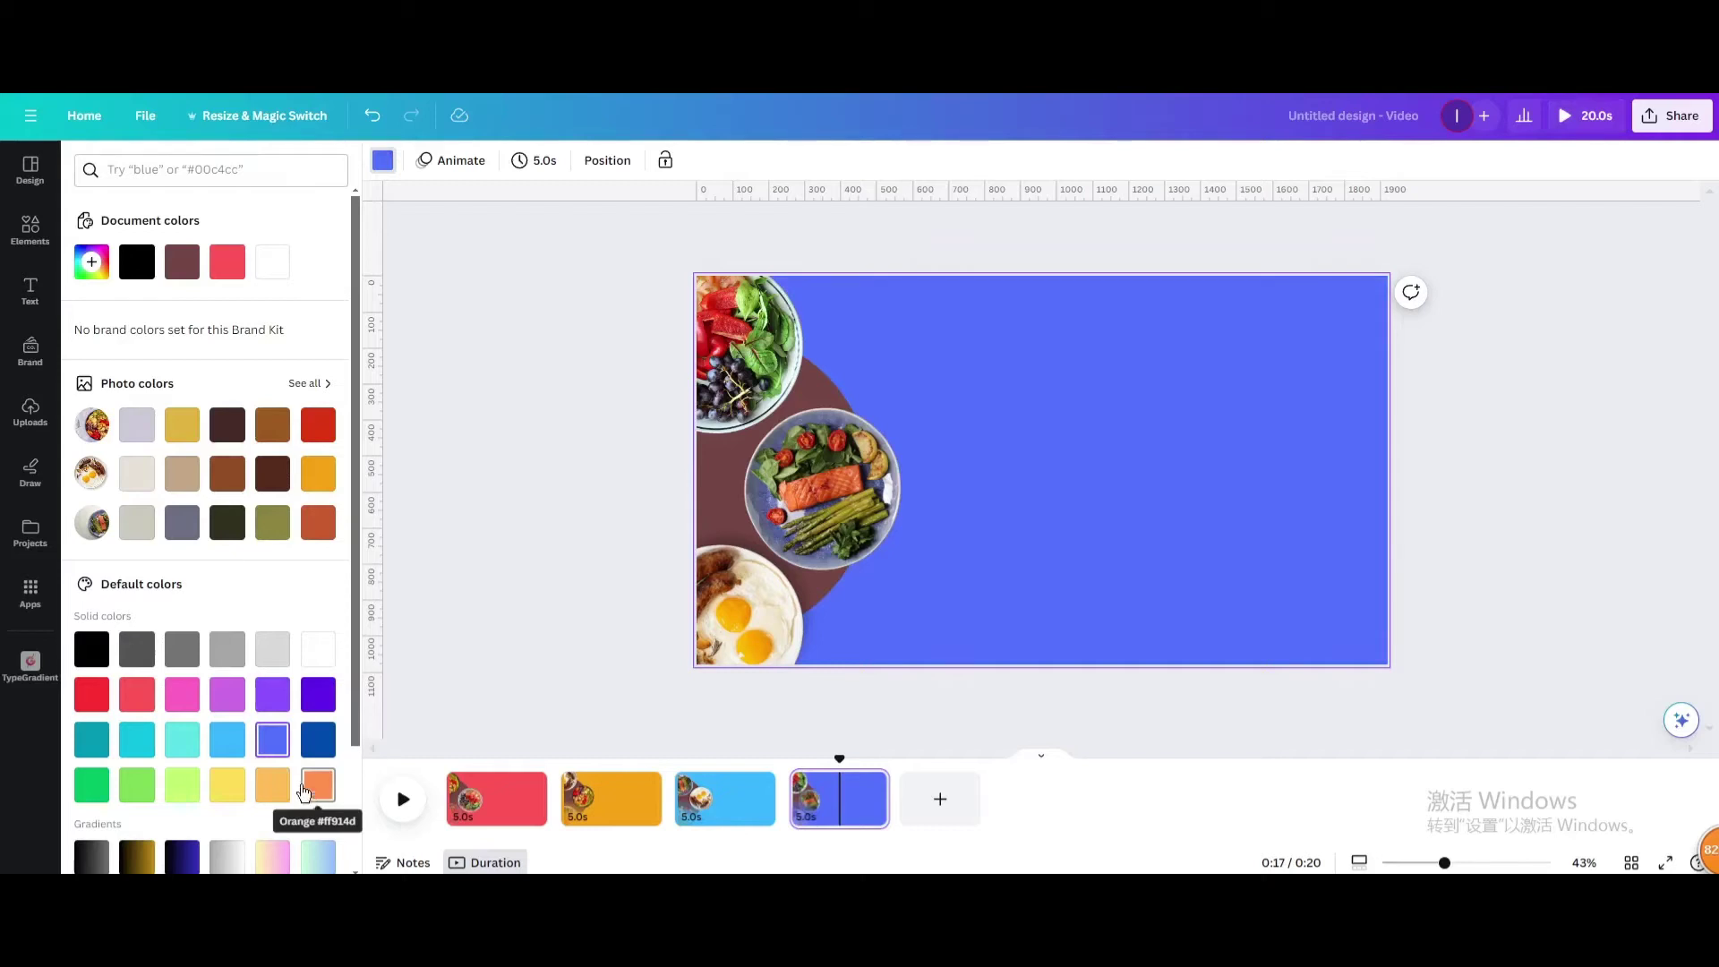
pyautogui.click(180, 744)
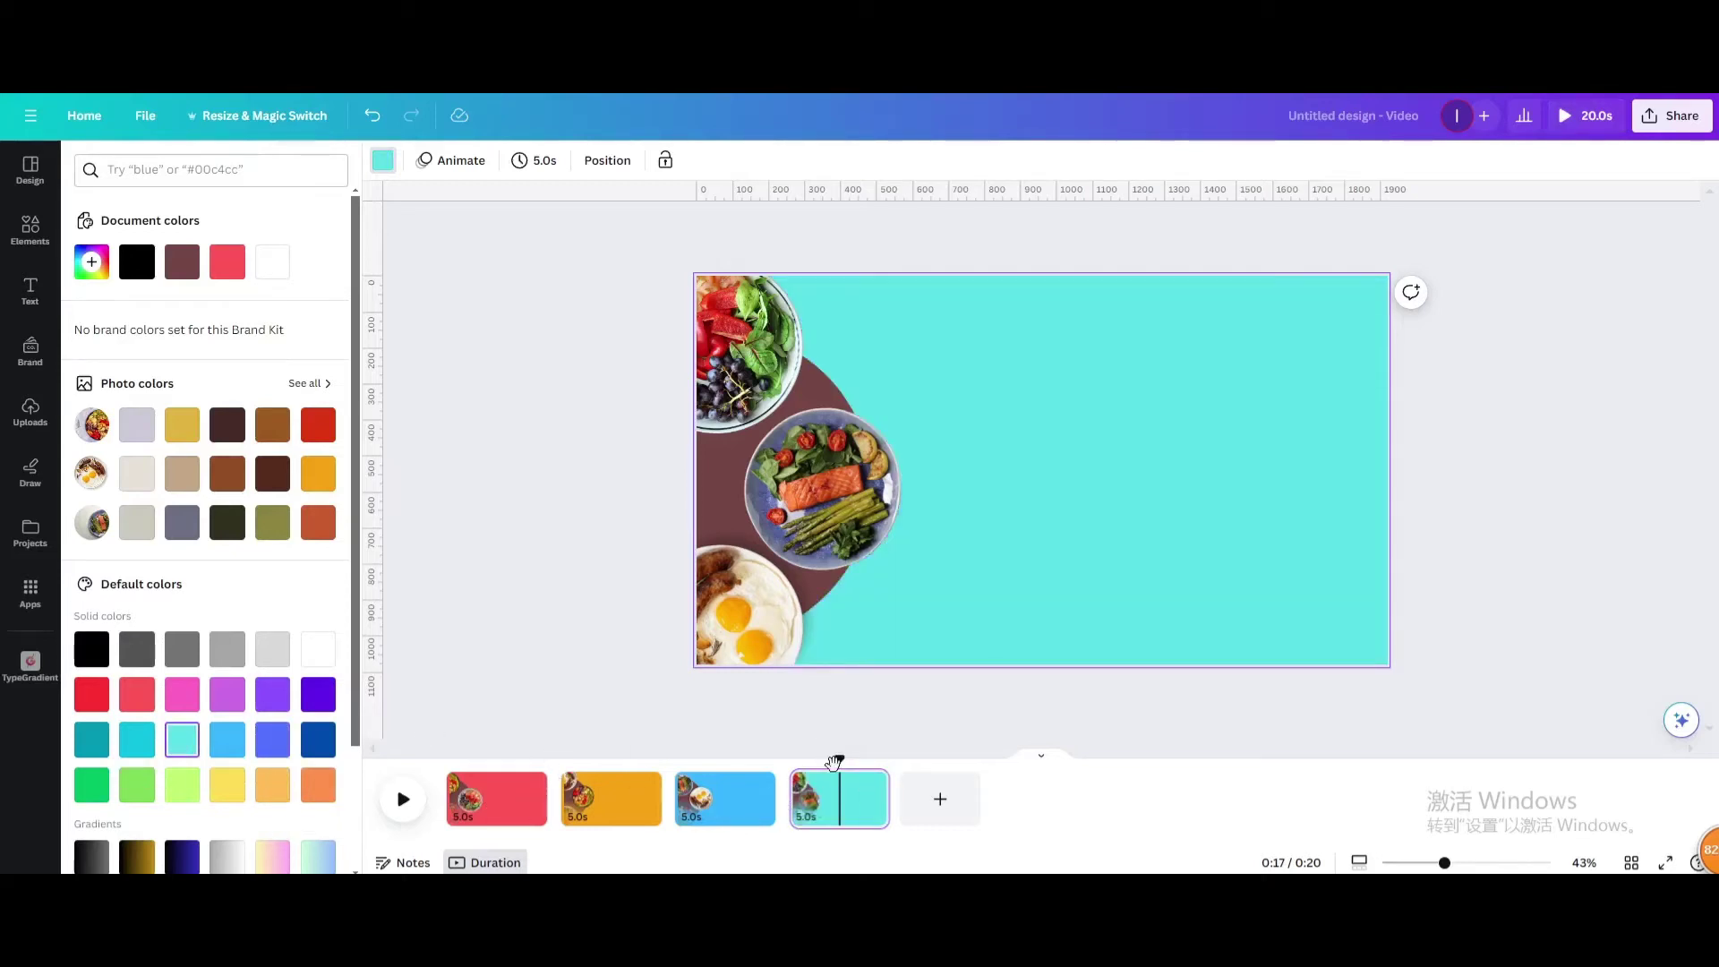
# Add a heading to the first page and replace its text with "Orchard Medley Dlight".
pyautogui.moveTo(835, 762); pyautogui.dragTo(461, 804)
pyautogui.click(477, 819)
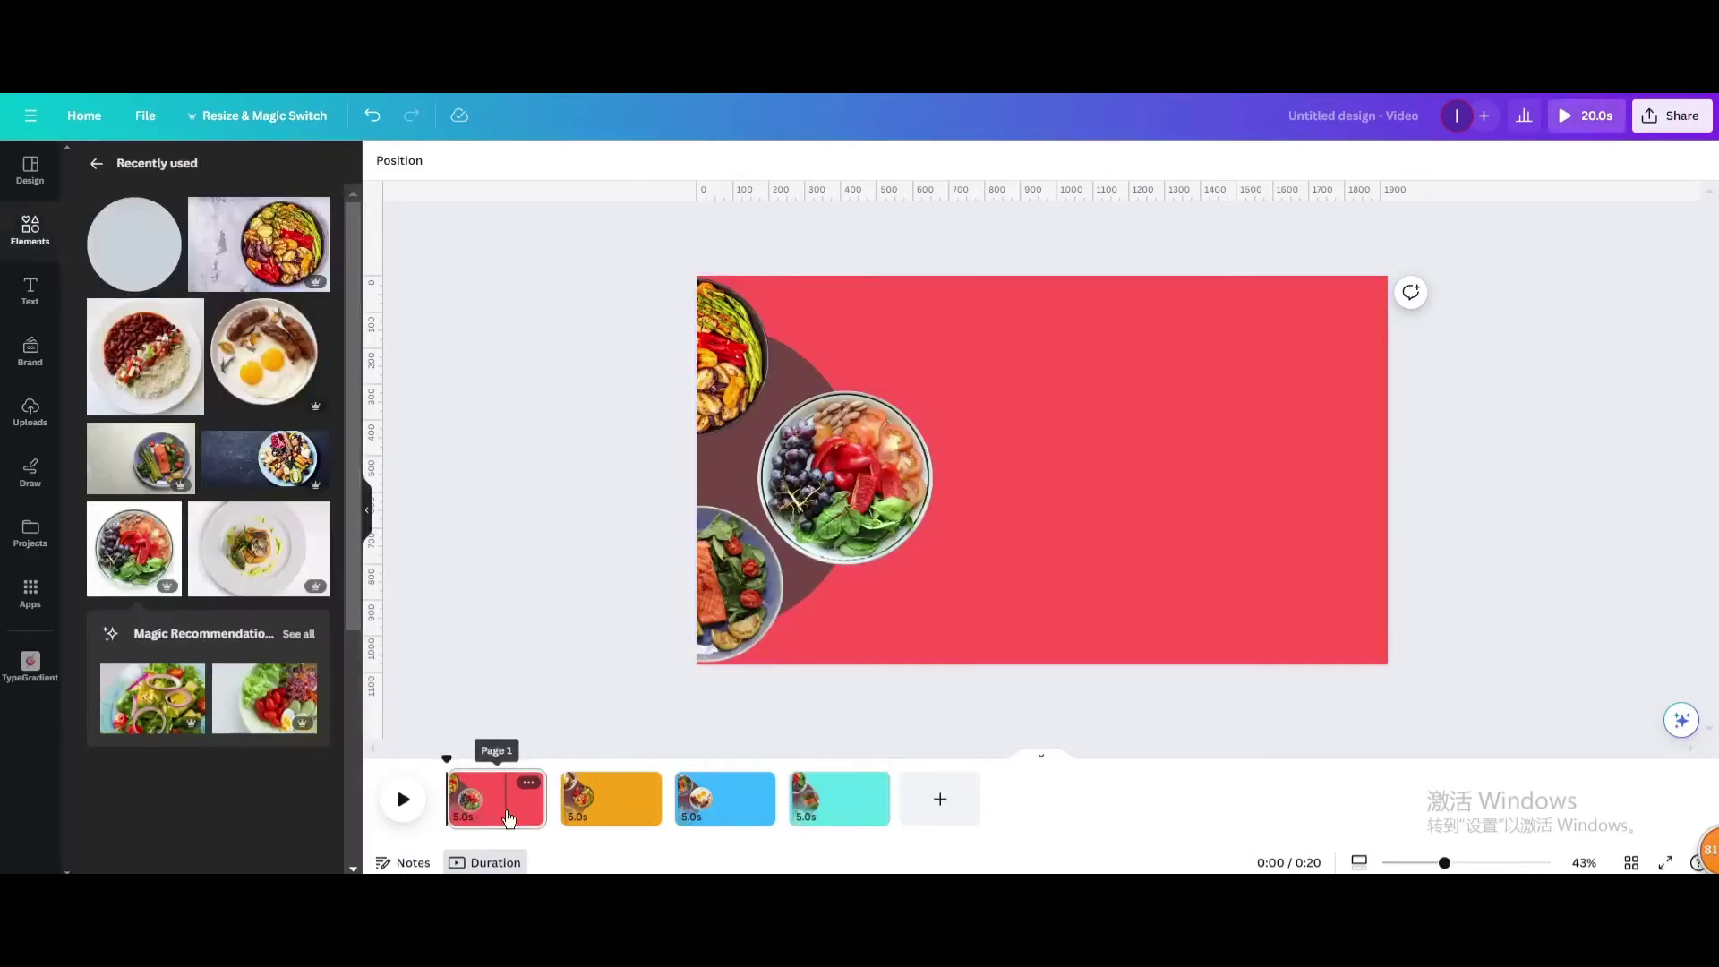
pyautogui.click(506, 818)
pyautogui.click(29, 291)
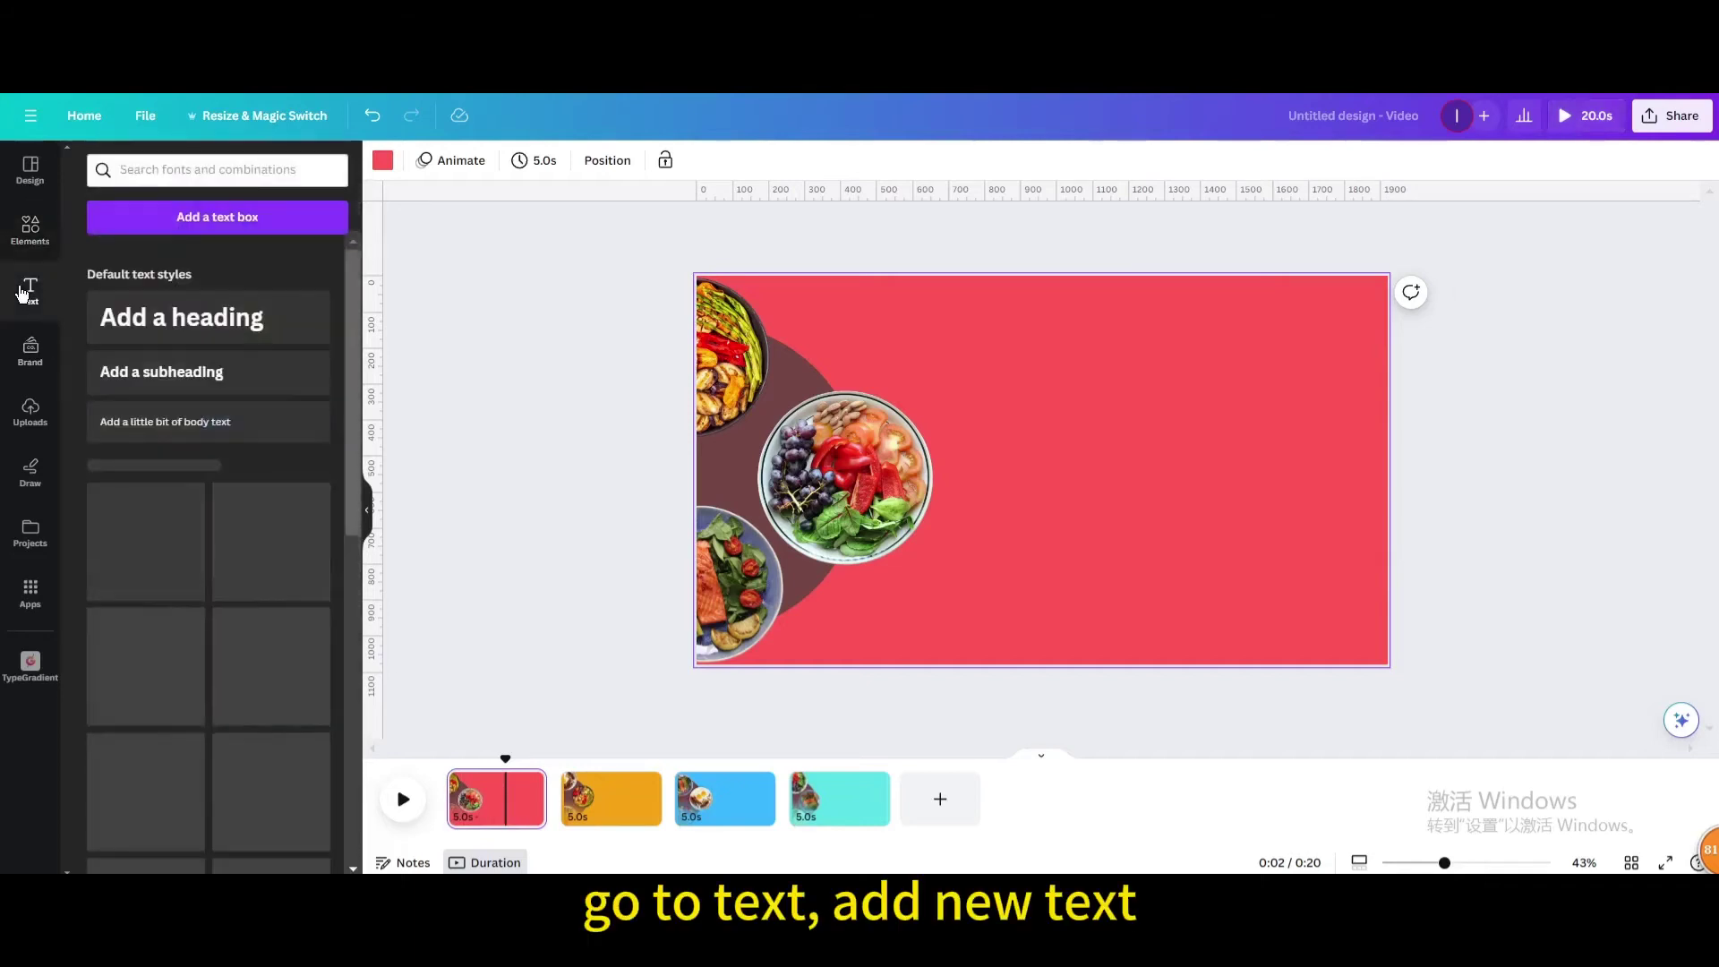
pyautogui.click(156, 319)
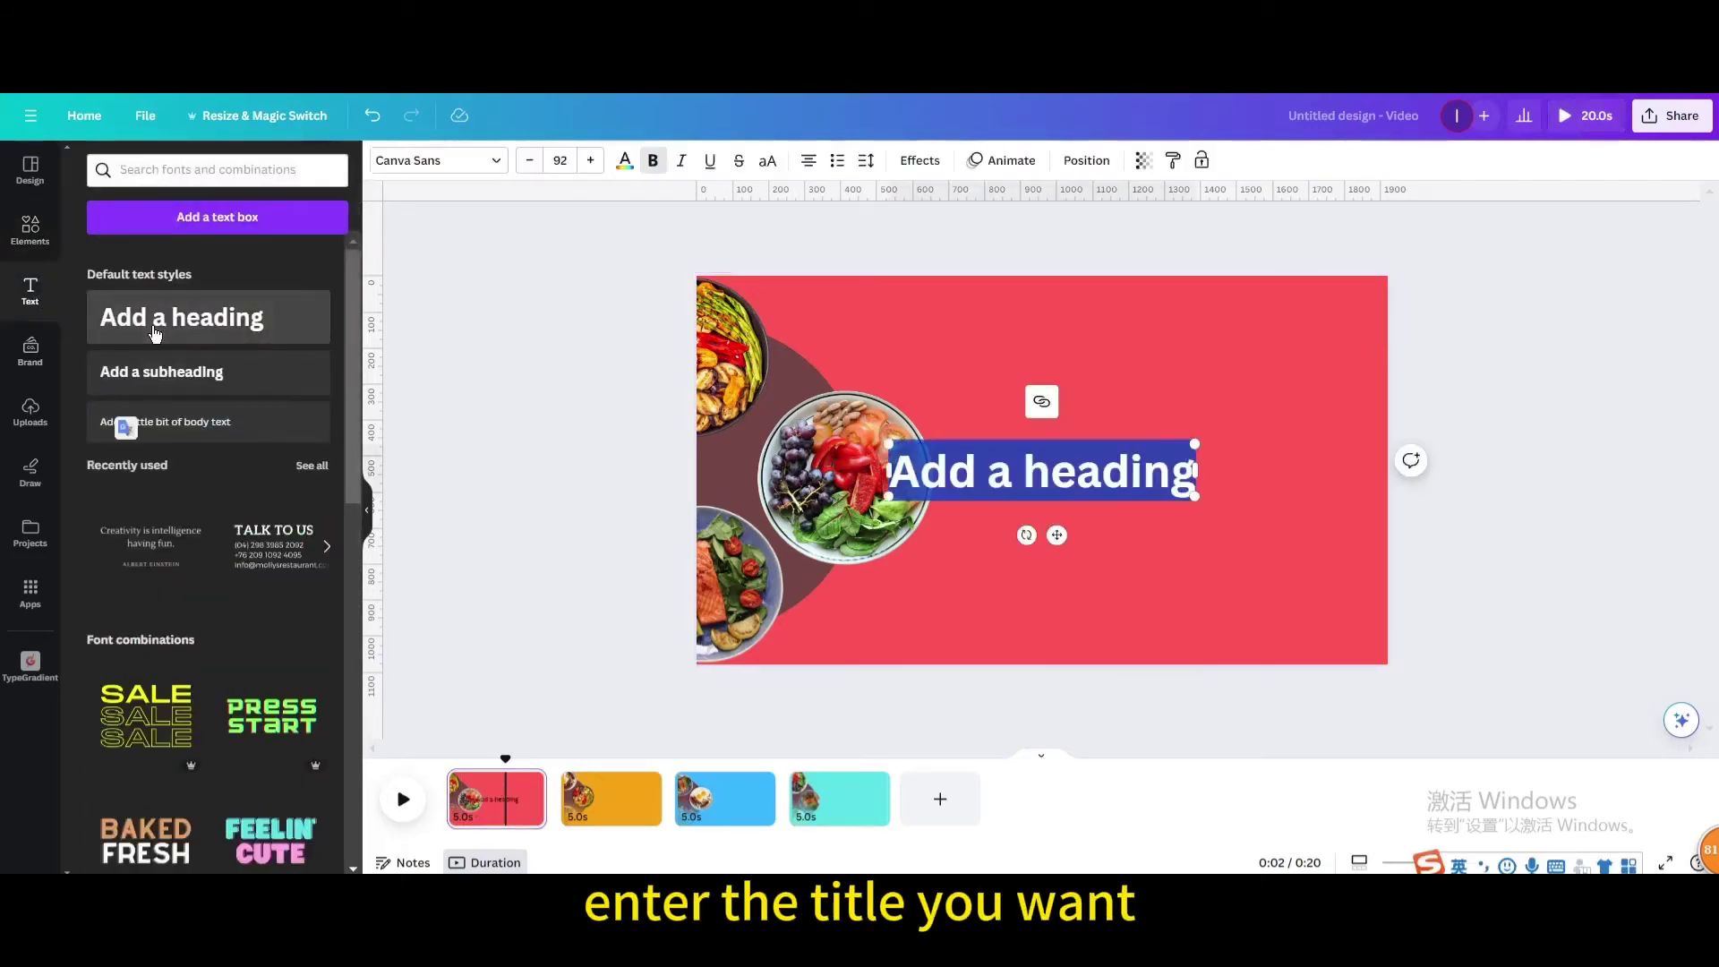
pyautogui.click(1053, 473)
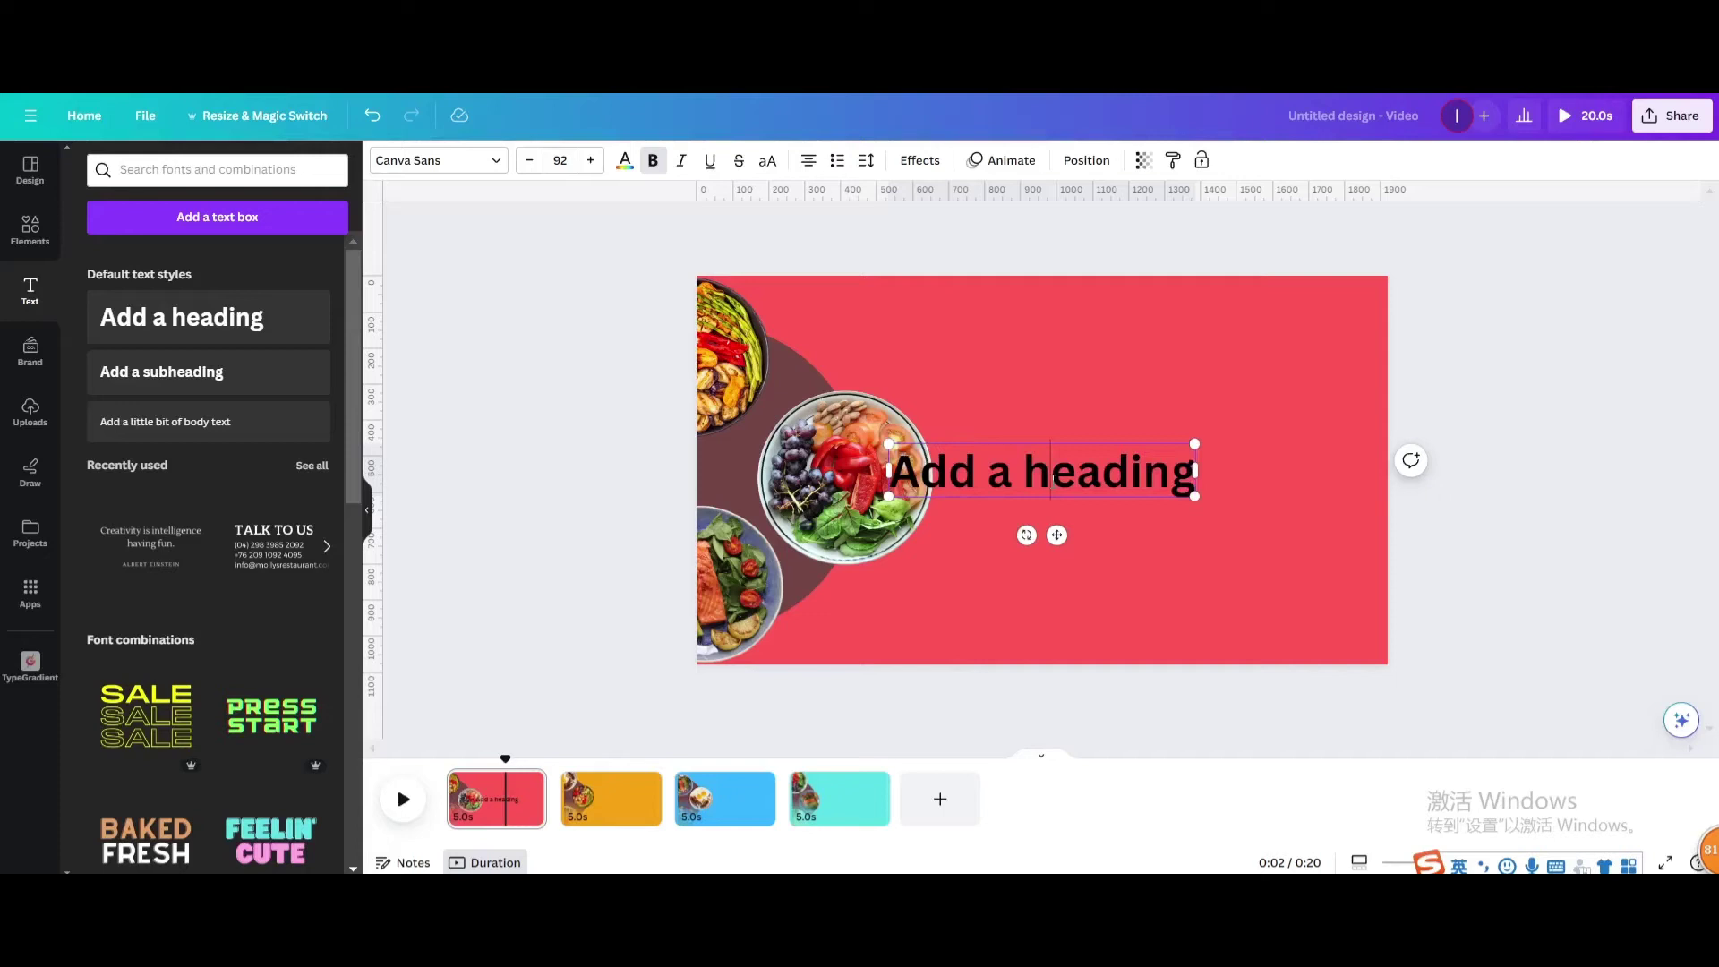
pyautogui.moveTo(1168, 472); pyautogui.dragTo(986, 472)
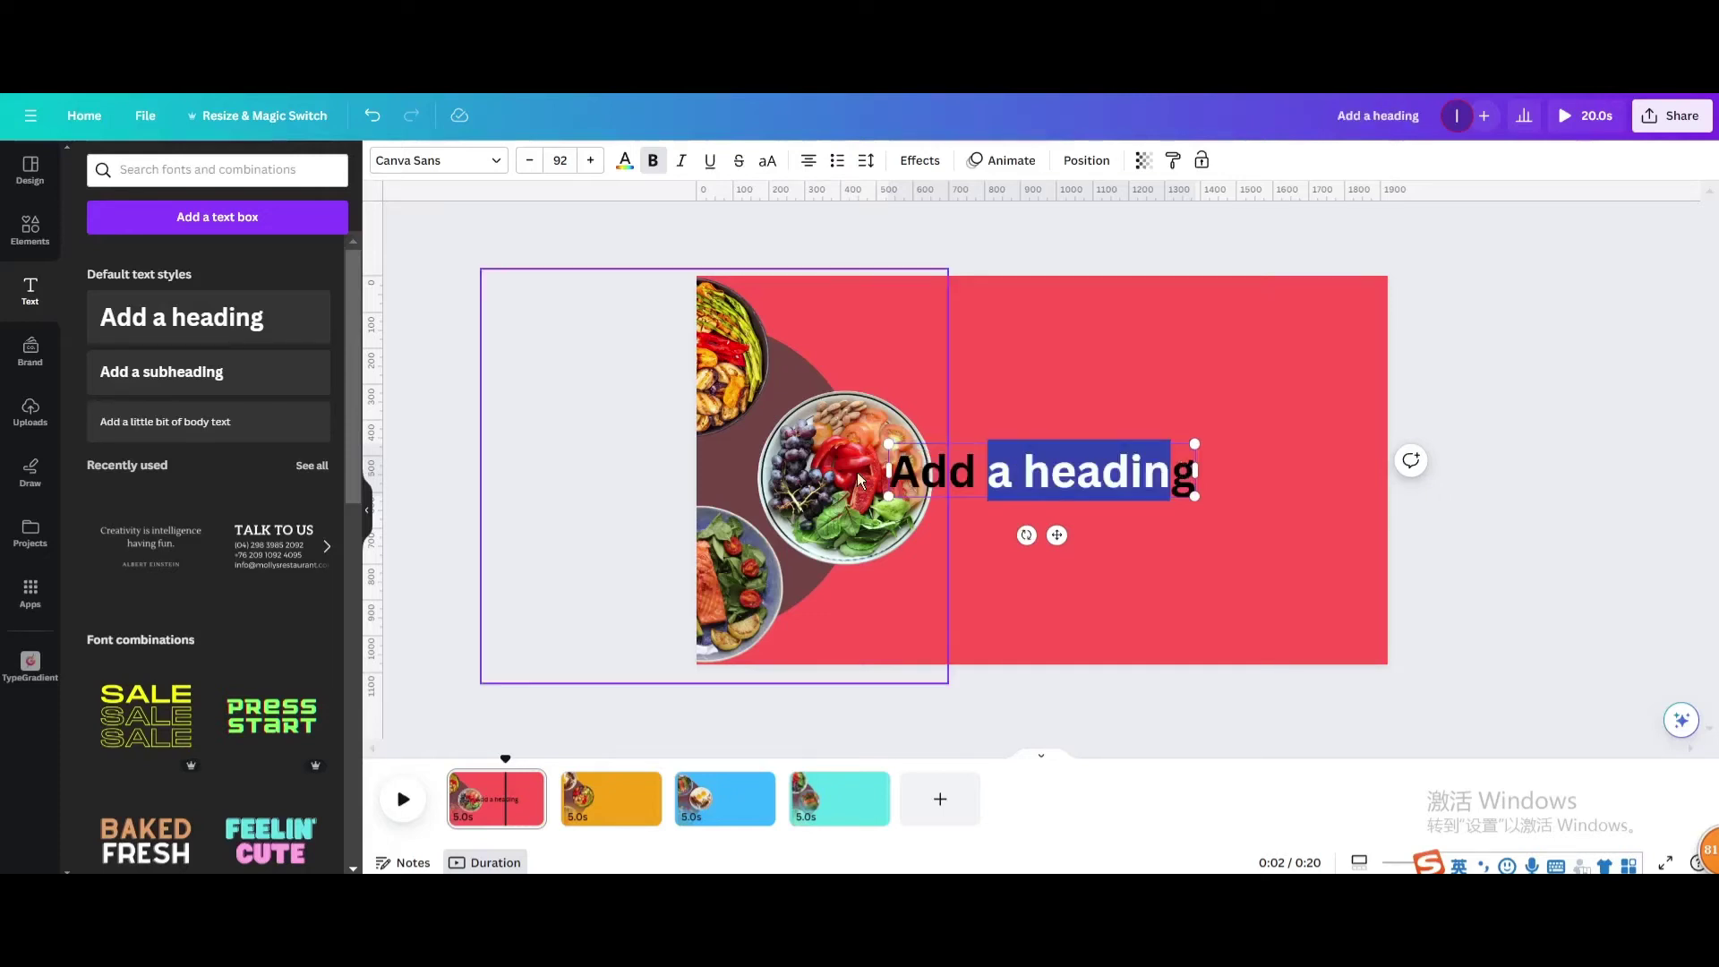
pyautogui.press('BackSpace')
pyautogui.moveTo(1108, 472); pyautogui.dragTo(976, 472)
pyautogui.write('Orchard Medley Dlight')
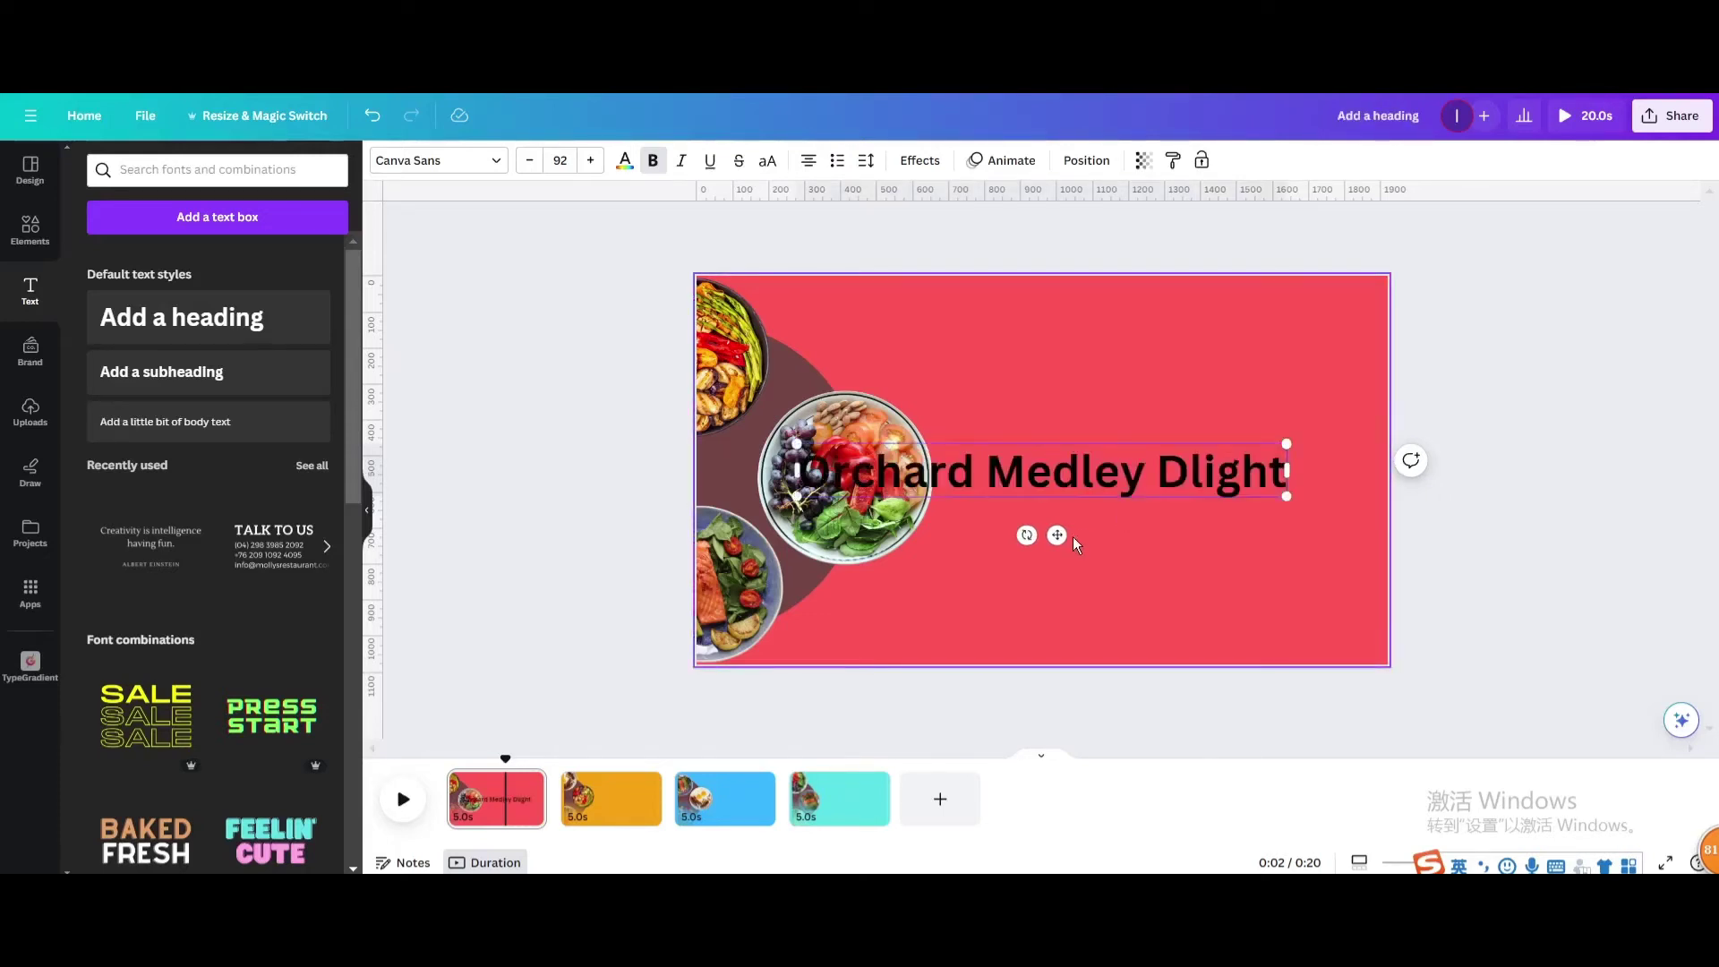
# Move the title to the upper right area of the first page, clear of the plates, and set its font to Anton.
pyautogui.moveTo(1057, 535); pyautogui.dragTo(1166, 459)
pyautogui.click(492, 159)
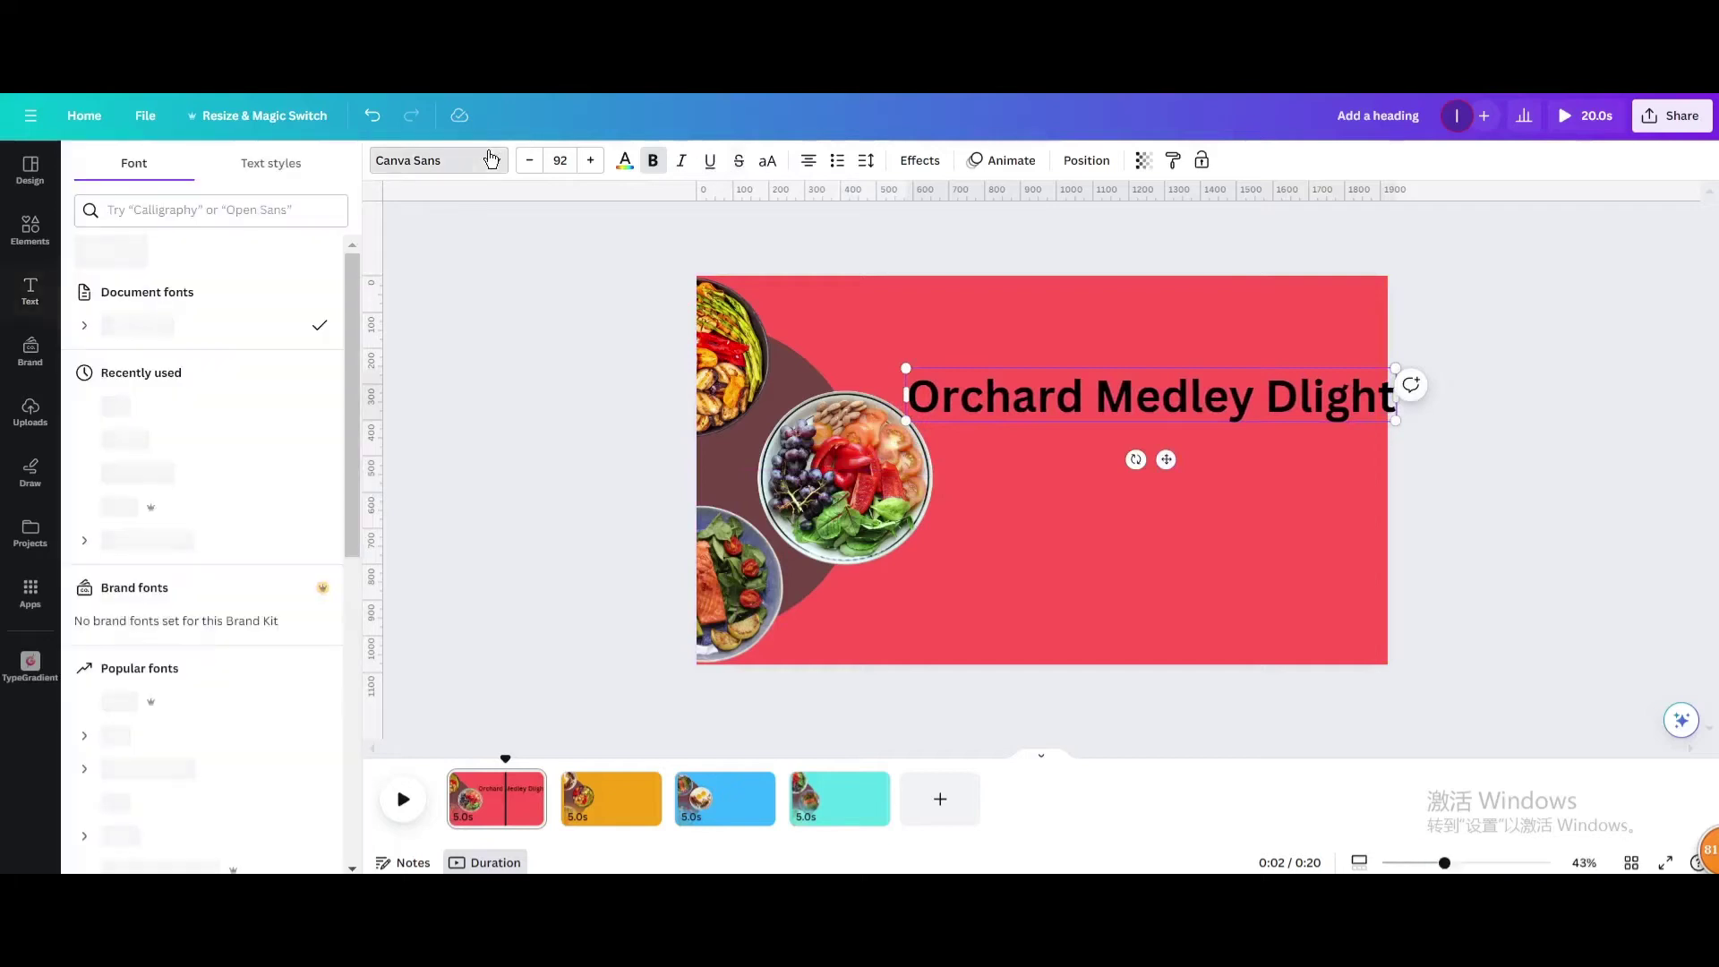
pyautogui.click(145, 631)
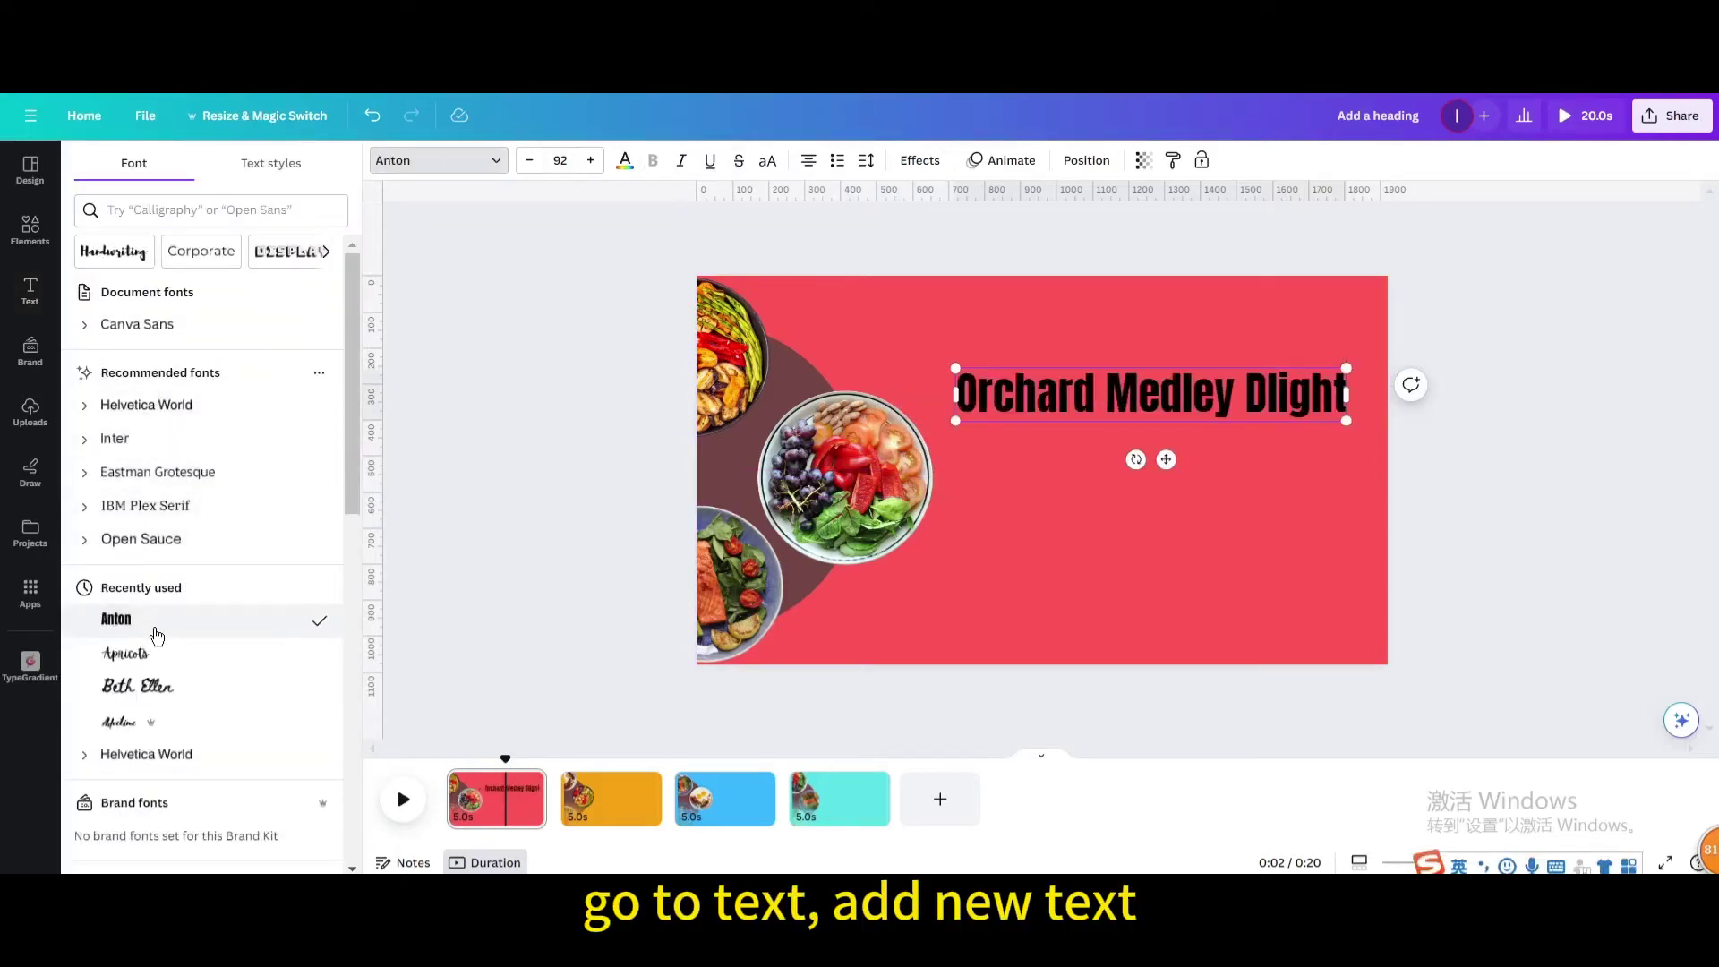
# Add a second heading below the title and replace its text with the description beginning "A harmonious blend of vibrant fruits,featuring succulent strawberries".
pyautogui.click(29, 291)
pyautogui.click(123, 338)
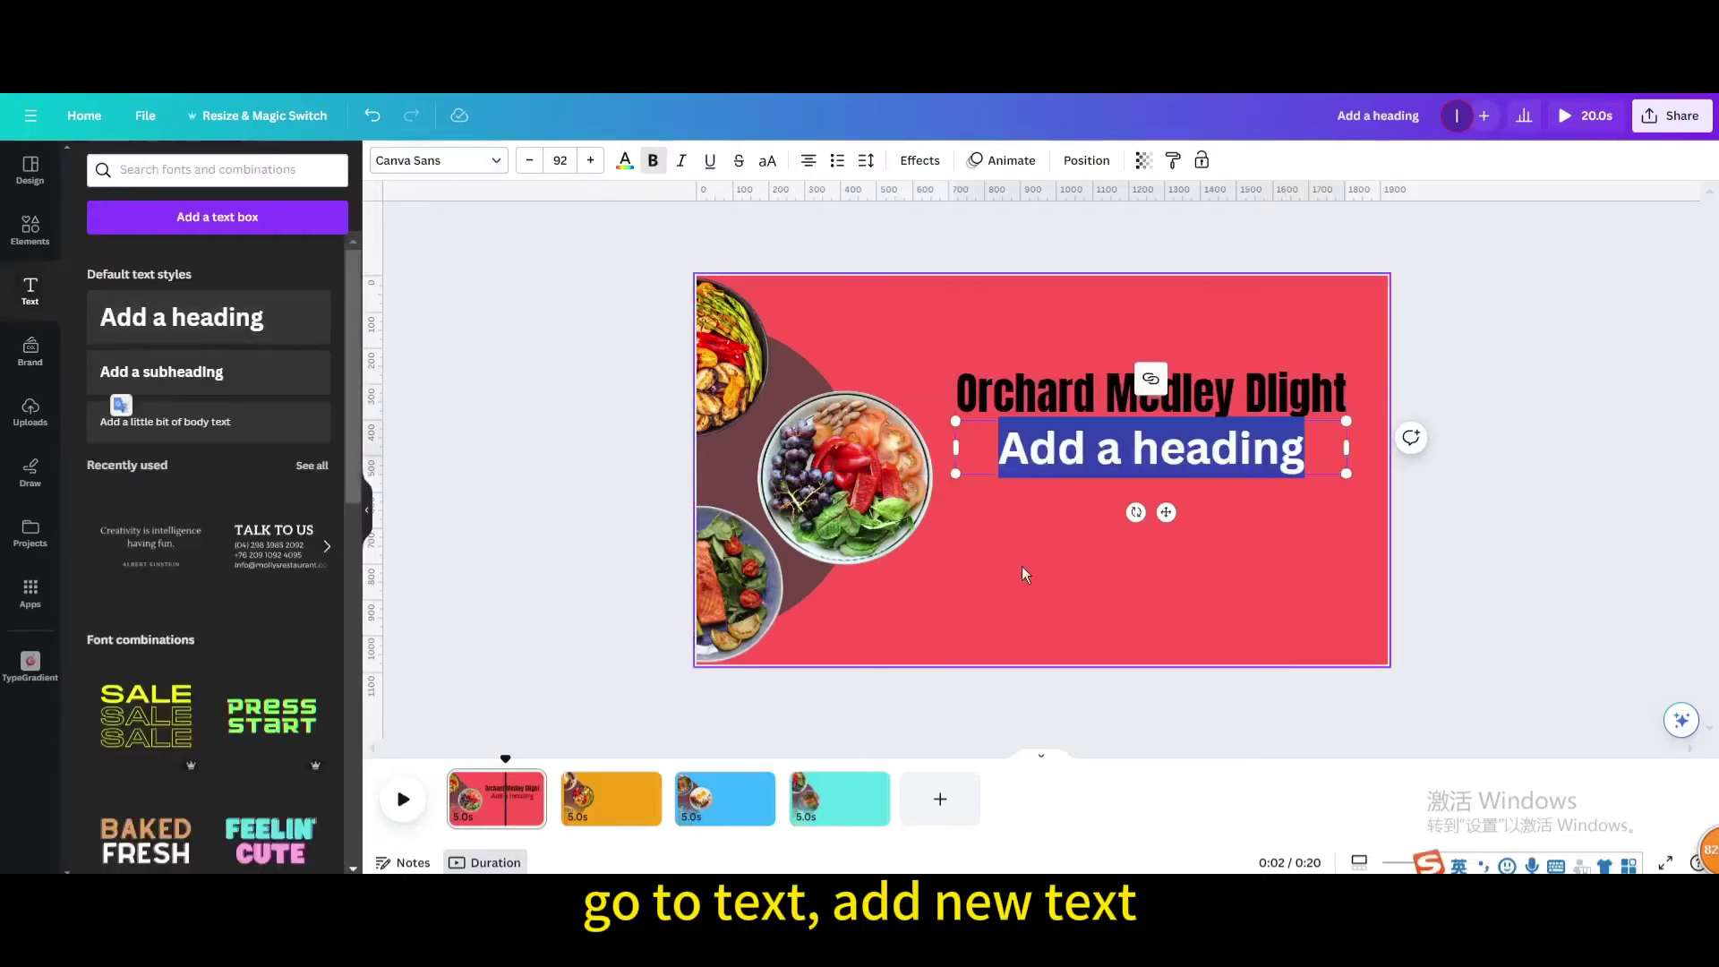
pyautogui.moveTo(1166, 517); pyautogui.dragTo(1180, 576)
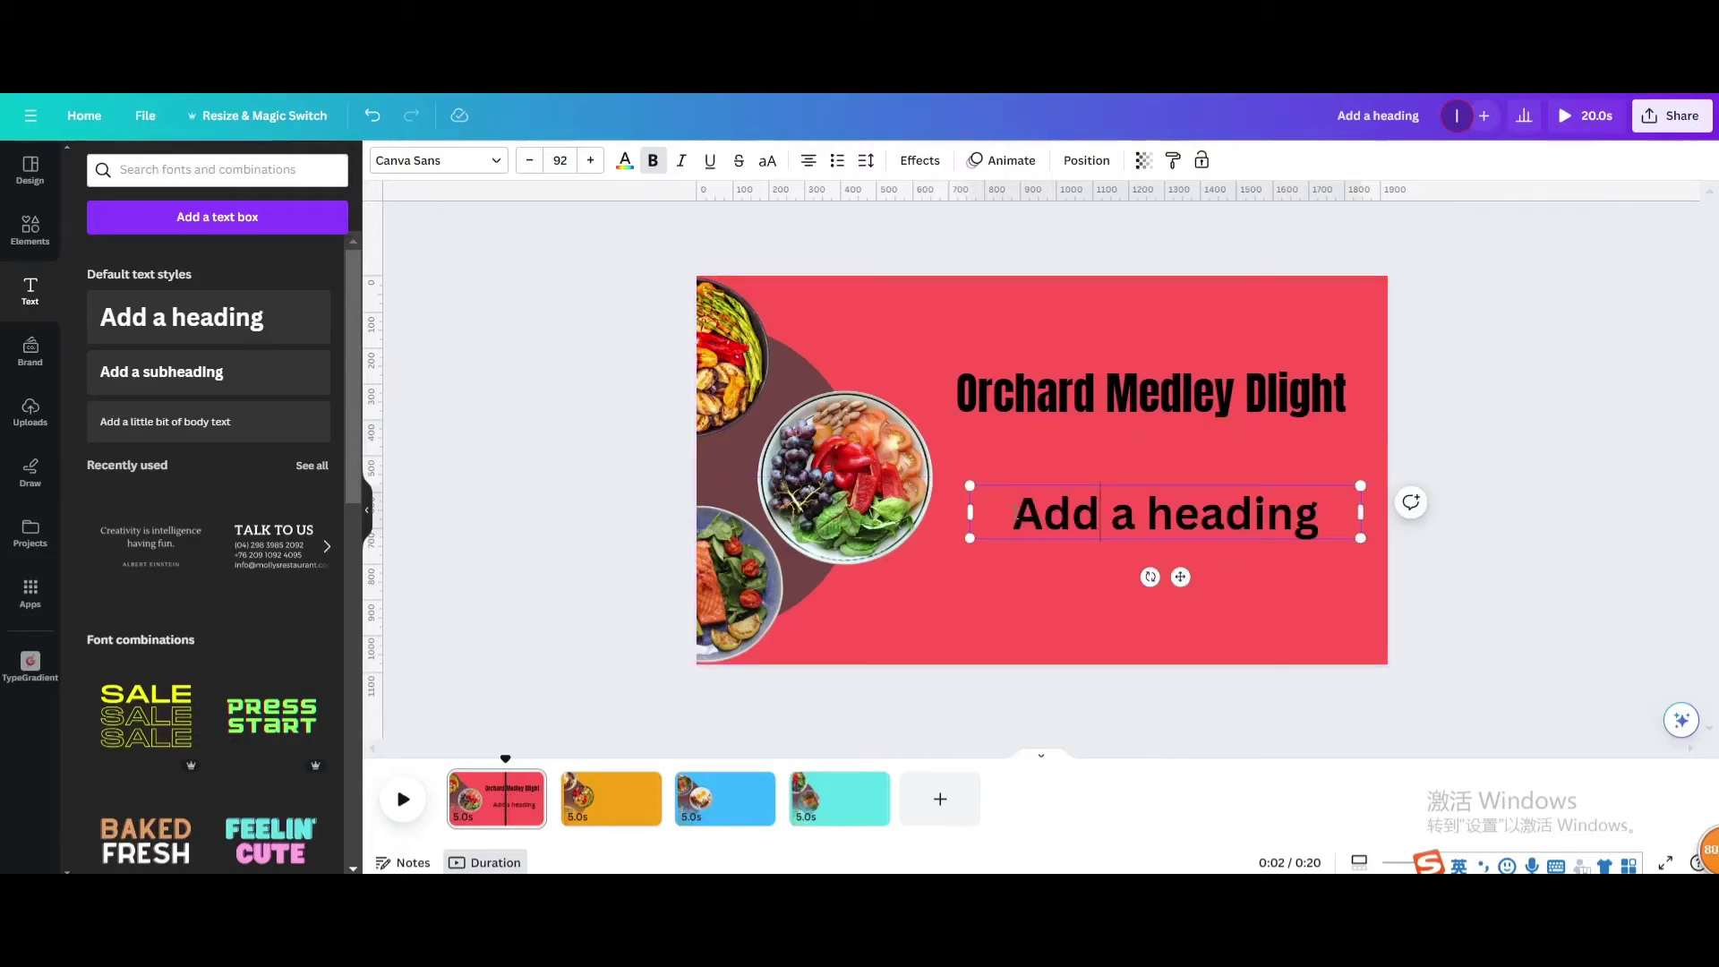
pyautogui.doubleClick(1164, 506)
pyautogui.hotkey('ctrl', 'v')
# Set the font size of the whole fruit description to 48.
pyautogui.click(563, 162)
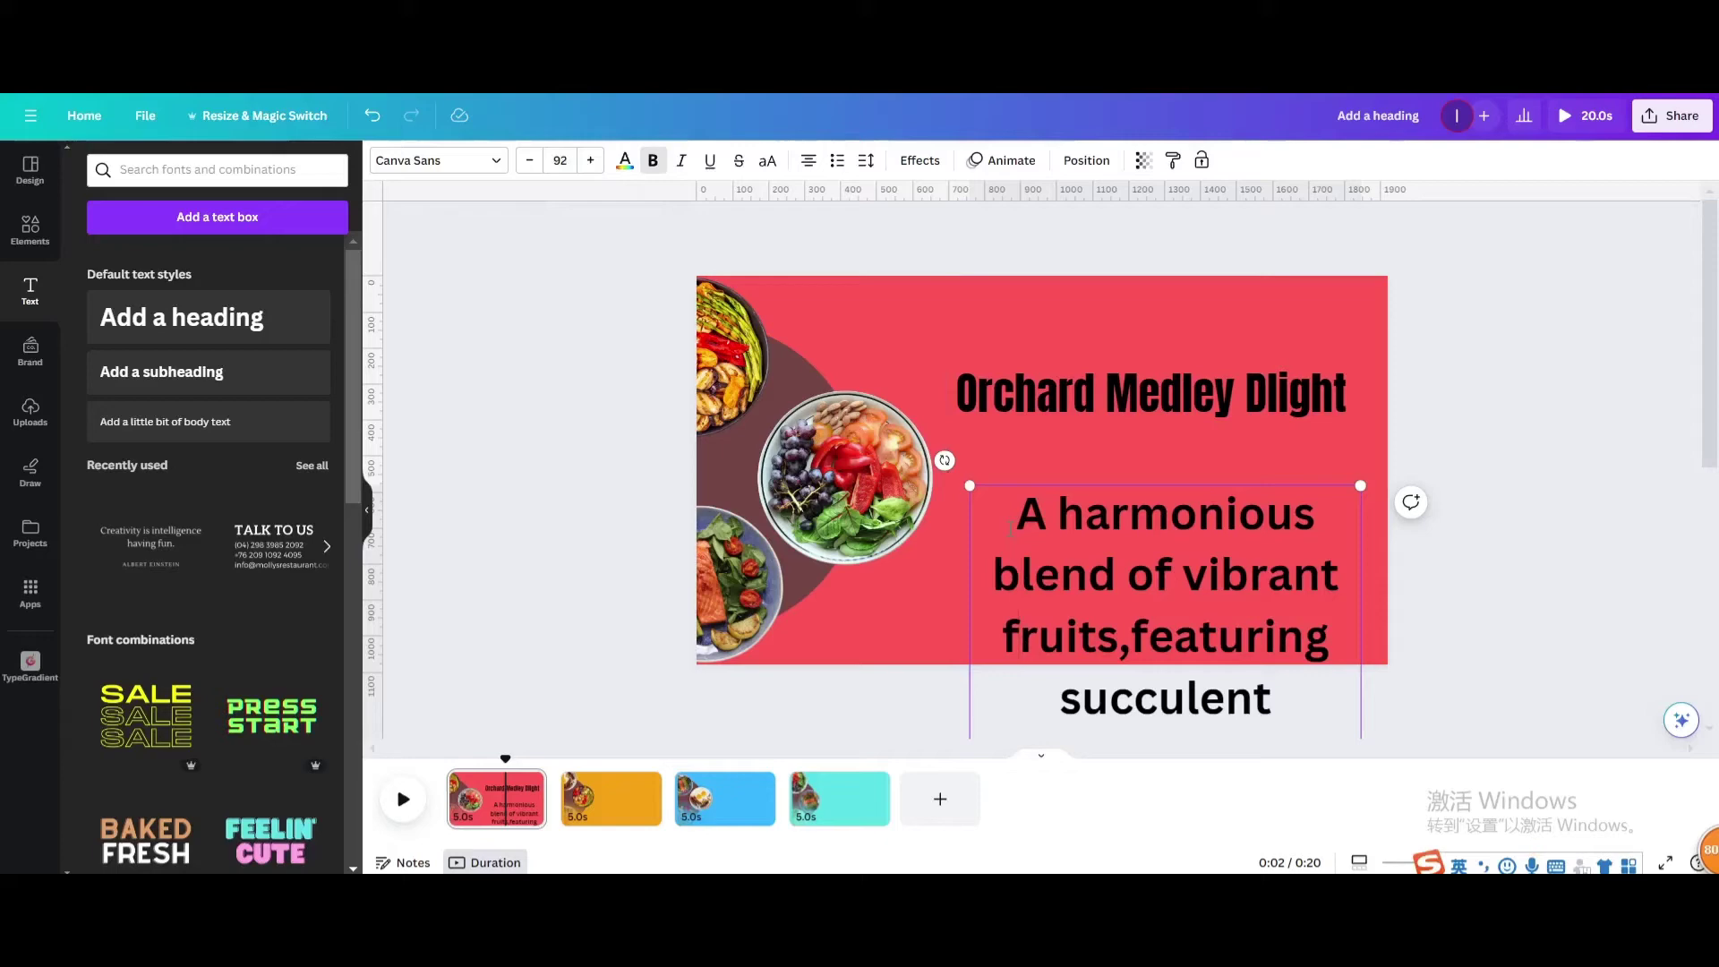
pyautogui.moveTo(1017, 524); pyautogui.dragTo(1206, 806)
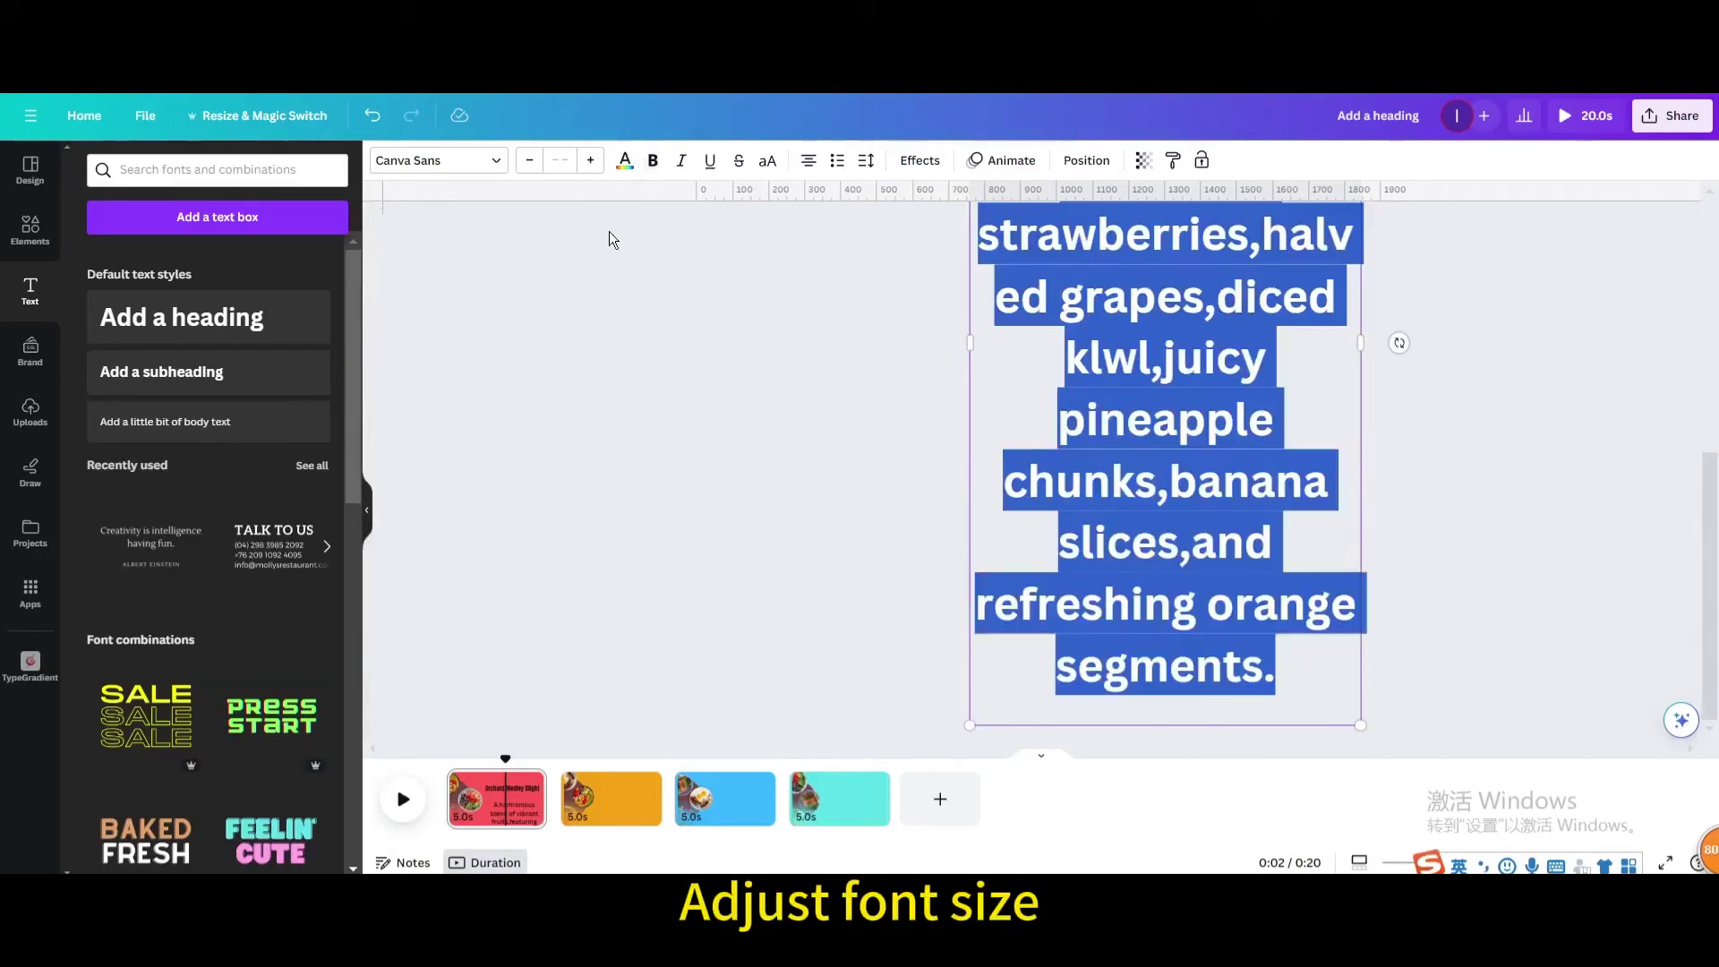
pyautogui.click(557, 161)
pyautogui.click(564, 641)
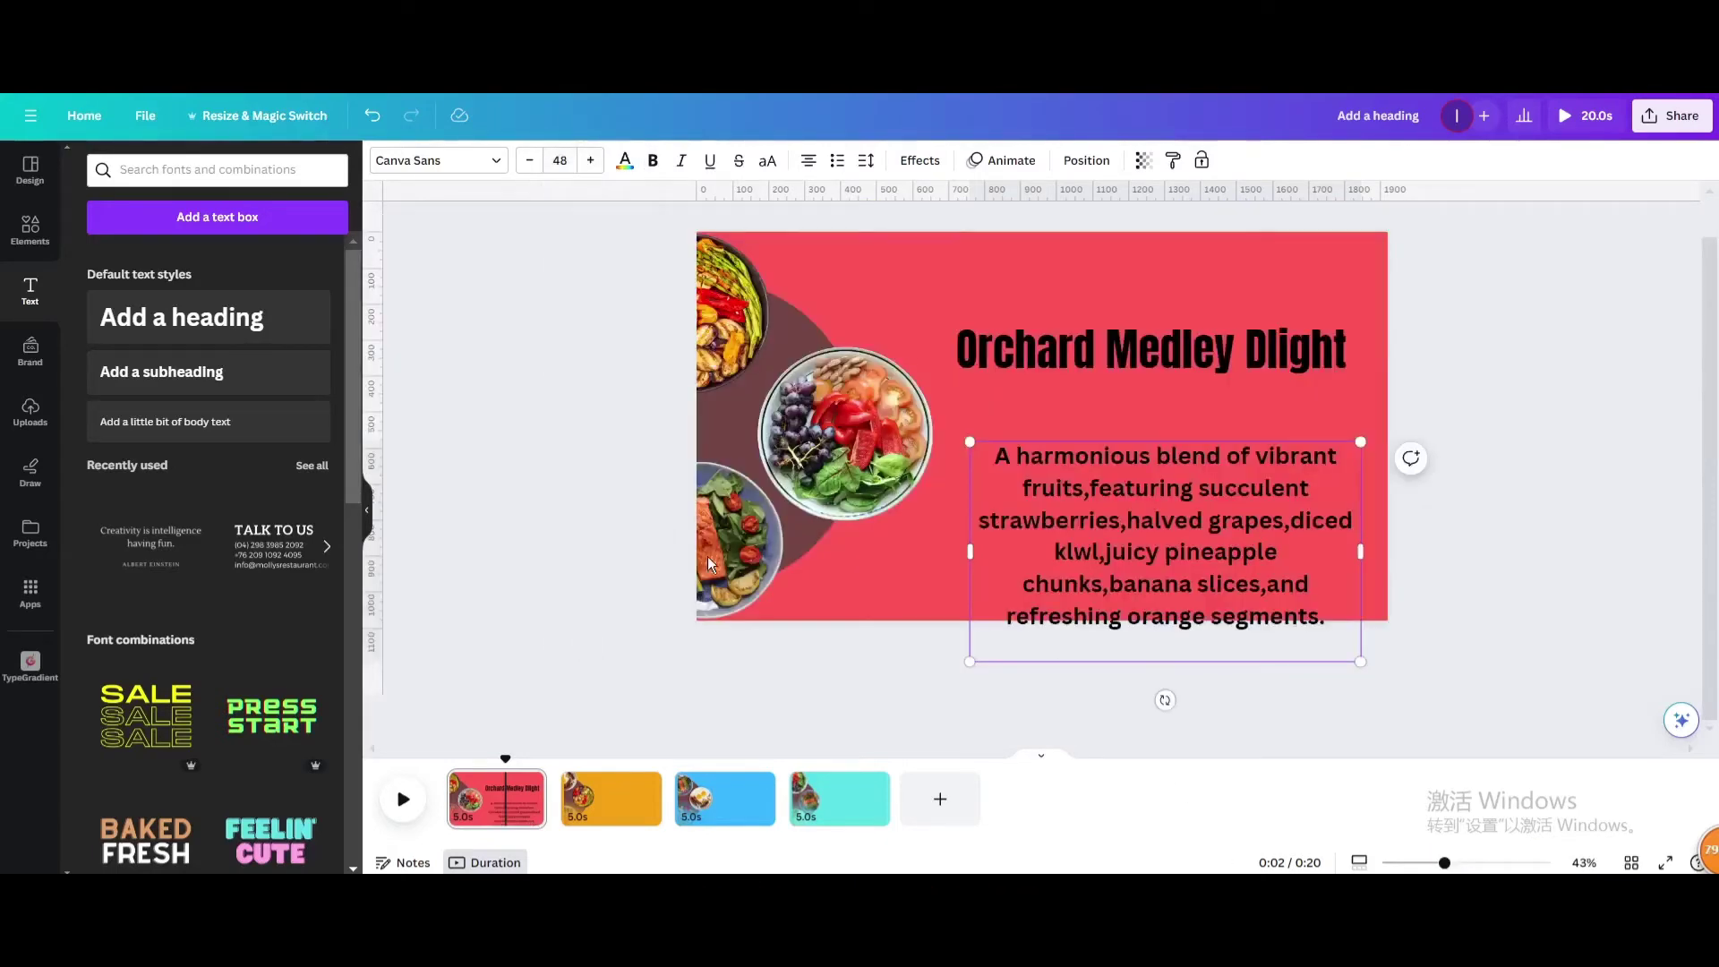
# Move the fruit description up so it fits on the page, and align the title directly above it.
pyautogui.click(1421, 534)
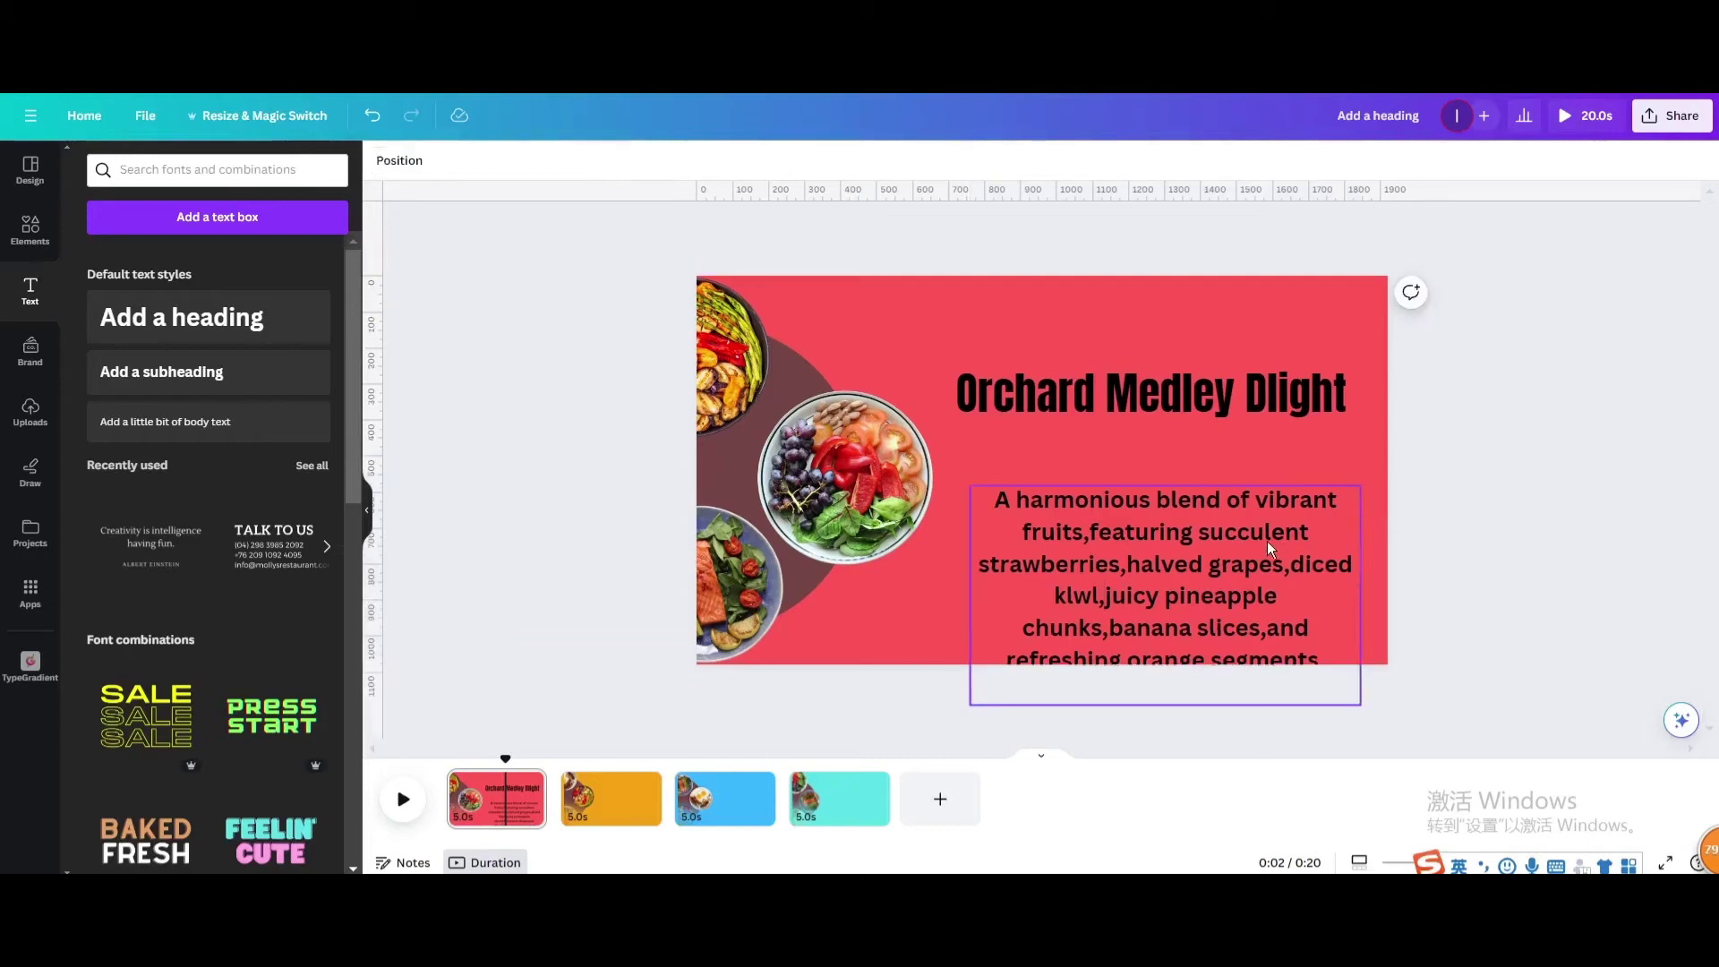
pyautogui.moveTo(1266, 540); pyautogui.dragTo(1271, 504)
pyautogui.click(1271, 505)
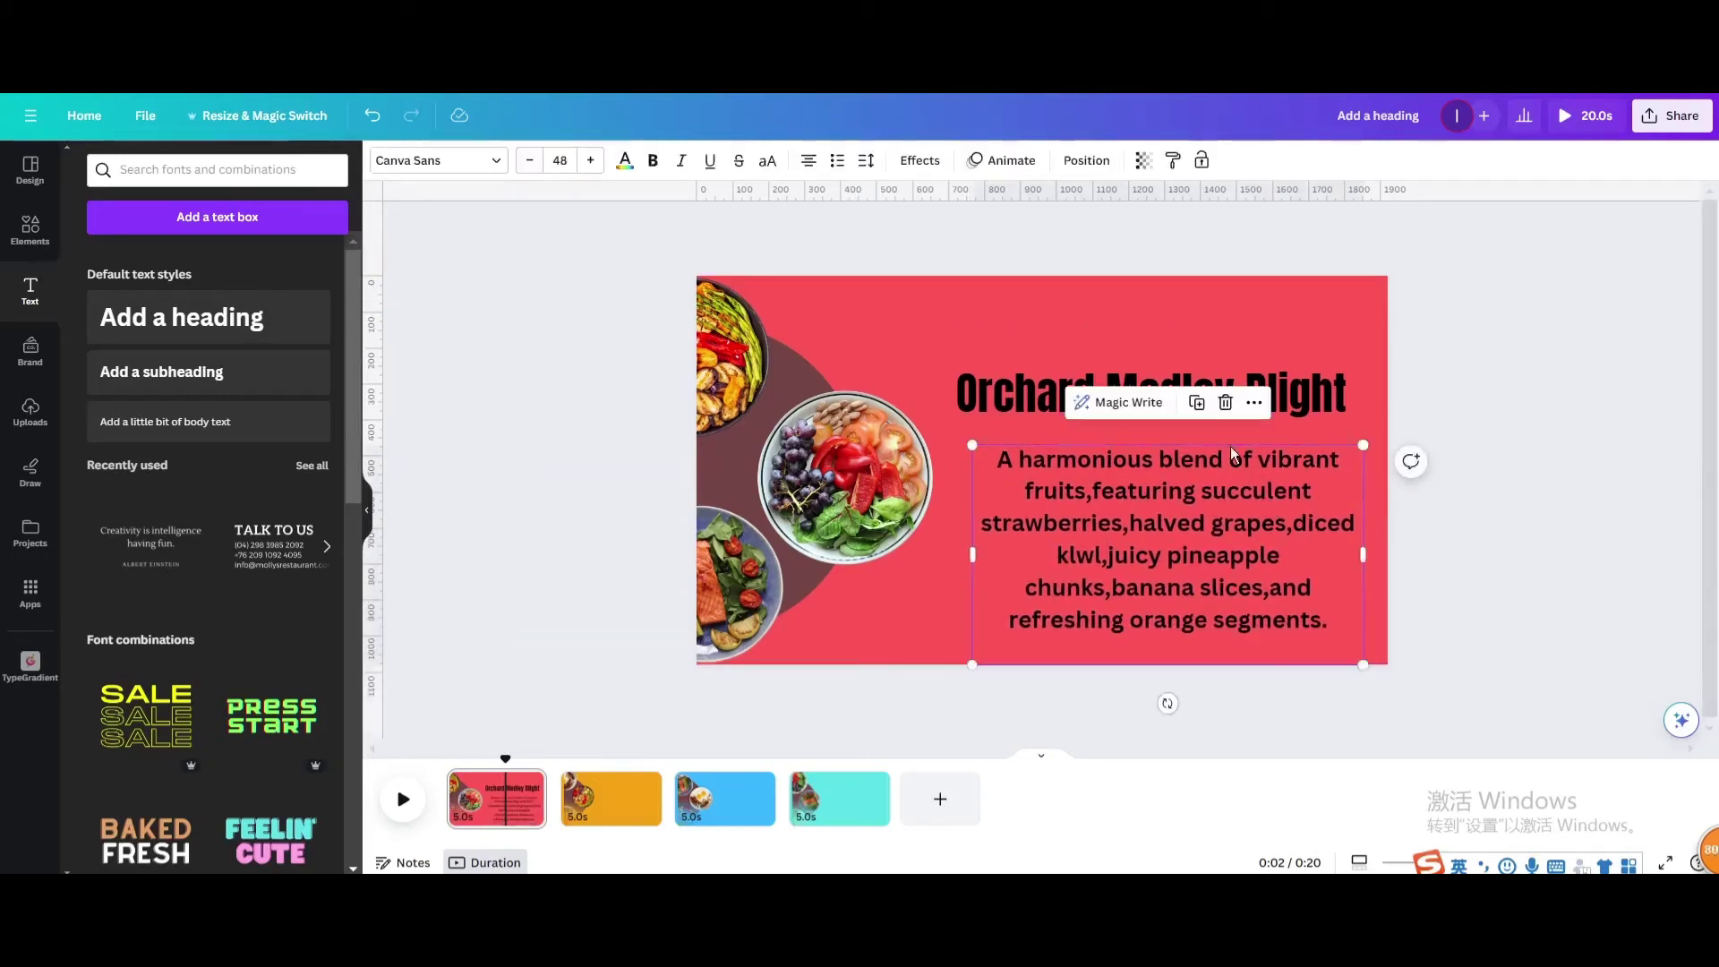
pyautogui.click(1035, 373)
pyautogui.moveTo(1044, 373); pyautogui.dragTo(1052, 359)
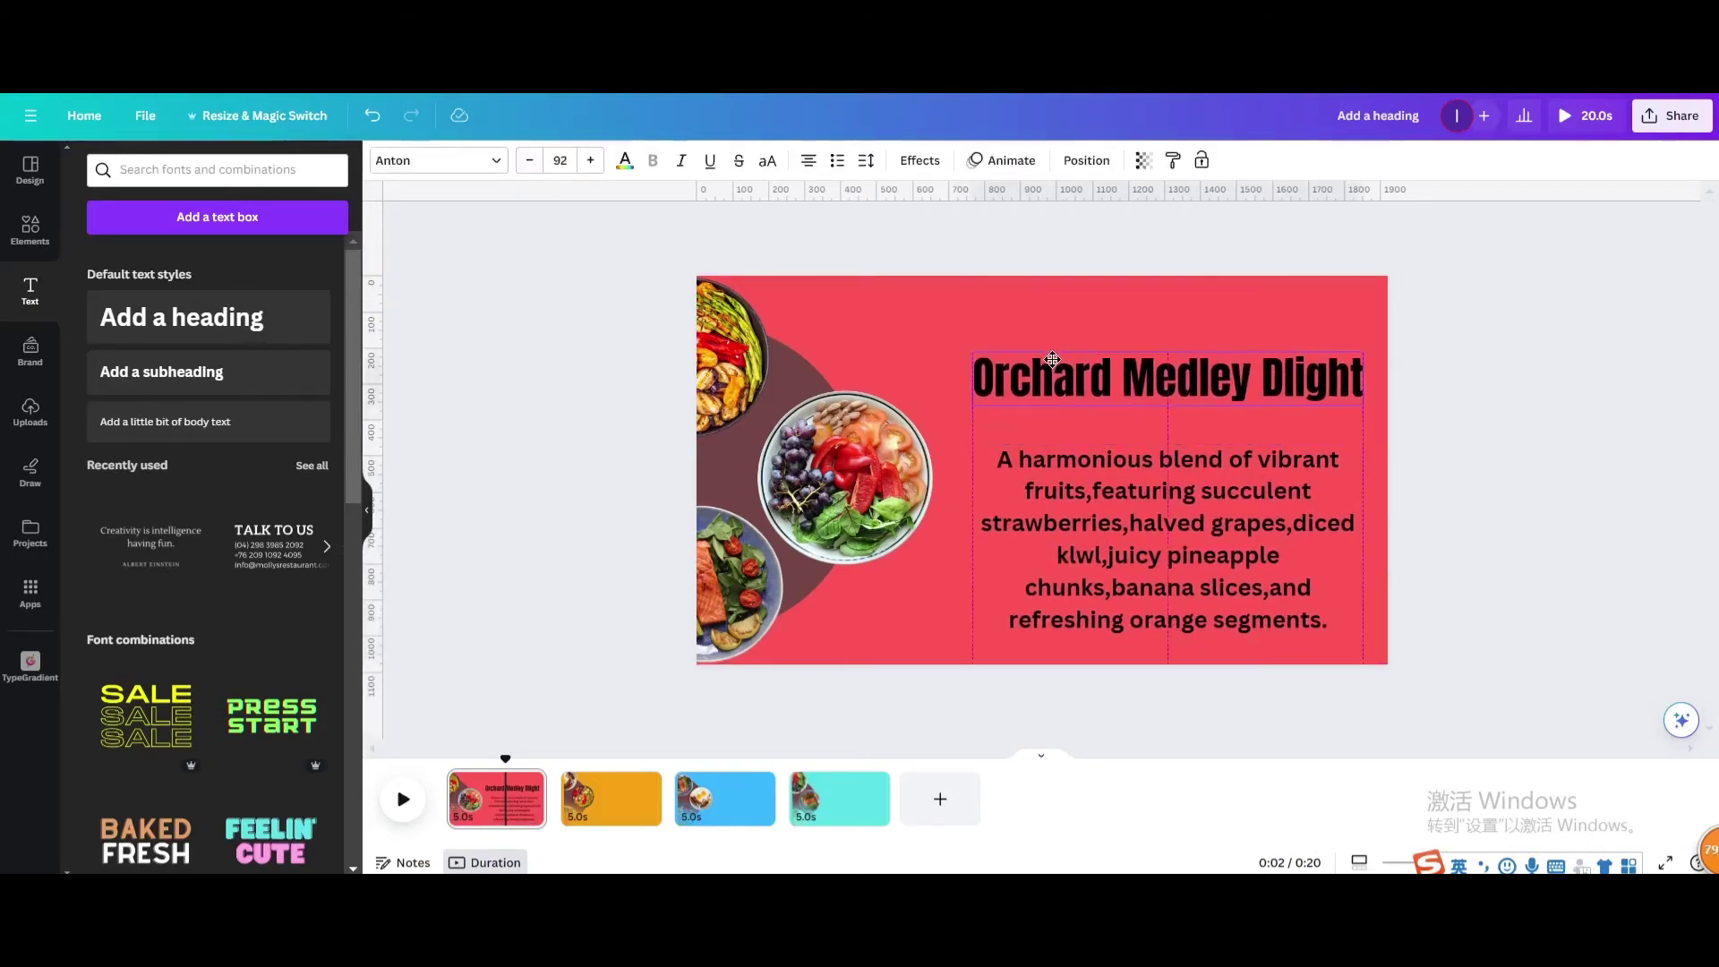
pyautogui.moveTo(1093, 534); pyautogui.dragTo(1091, 514)
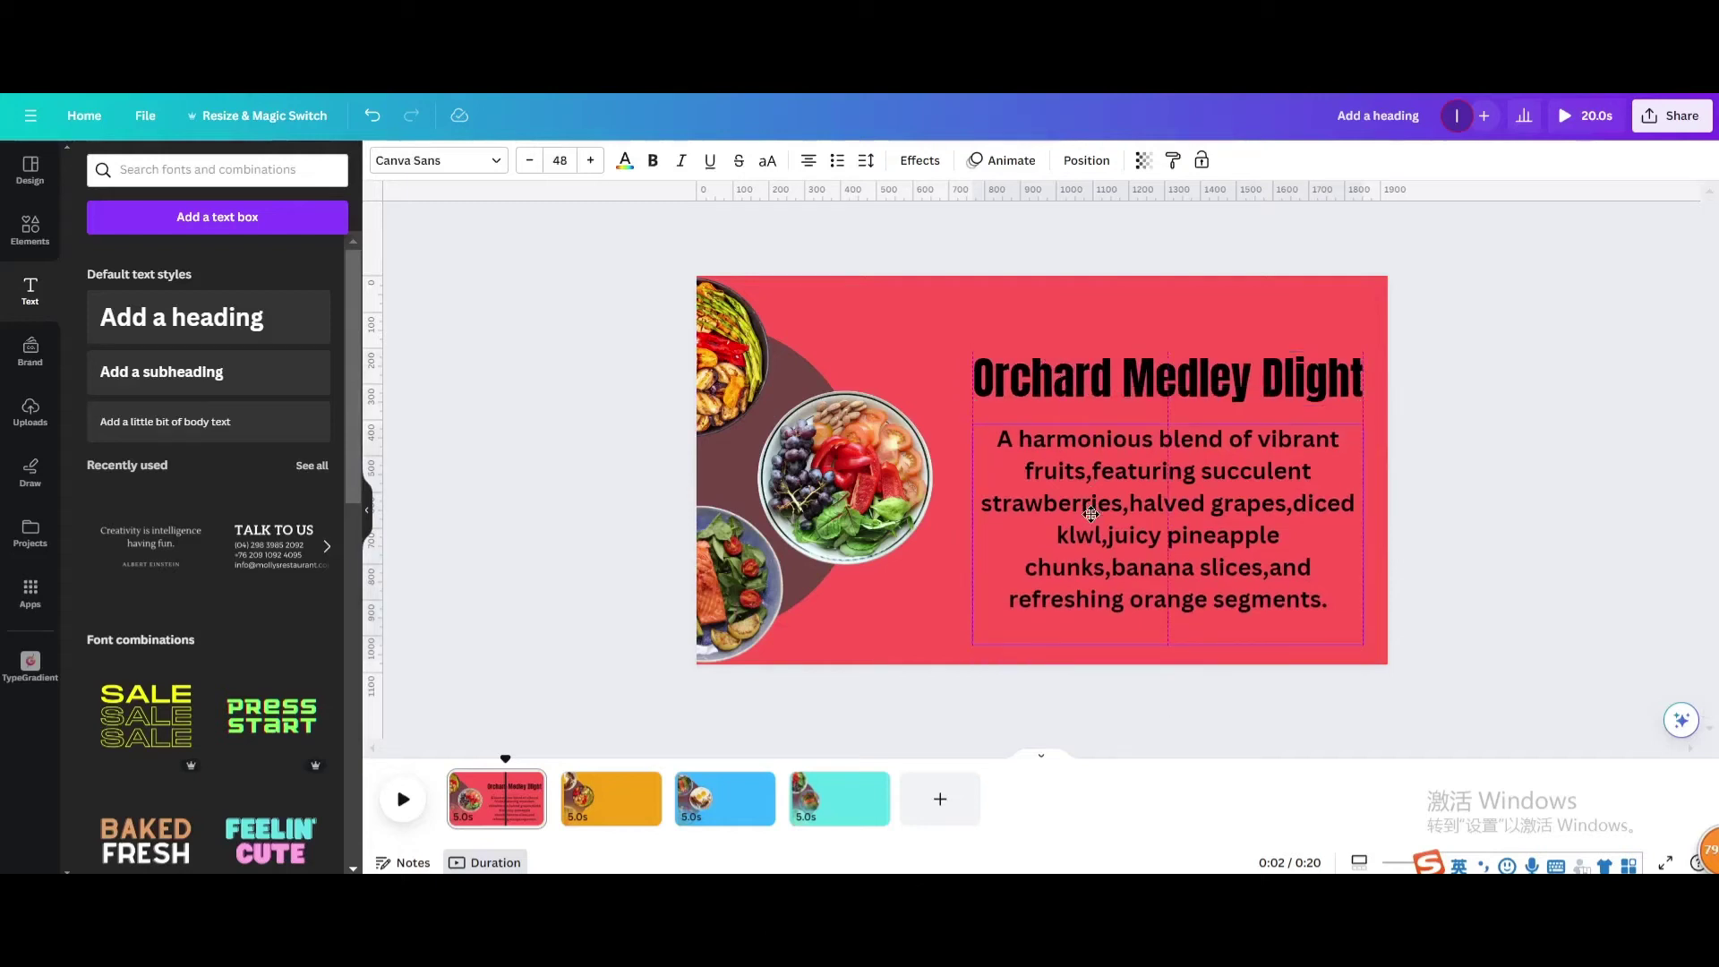
# Colour the title white and apply the Baseline text animation on enter, with a slower speed and a downward direction.
pyautogui.click(1026, 390)
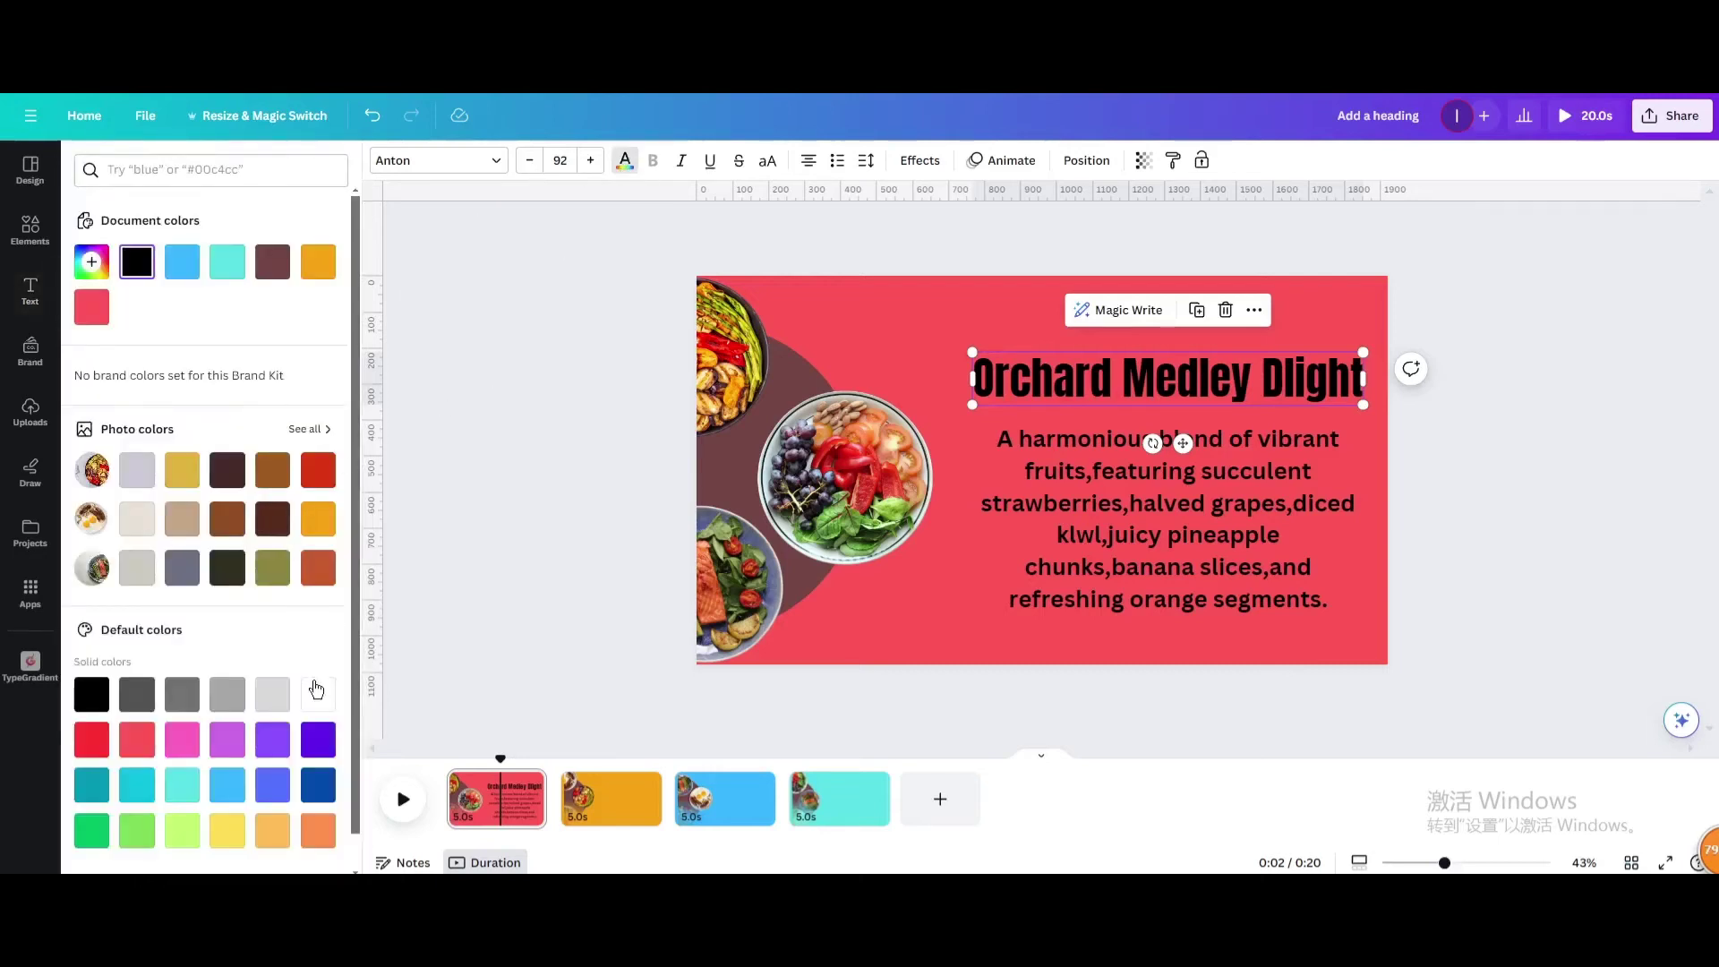
pyautogui.click(316, 691)
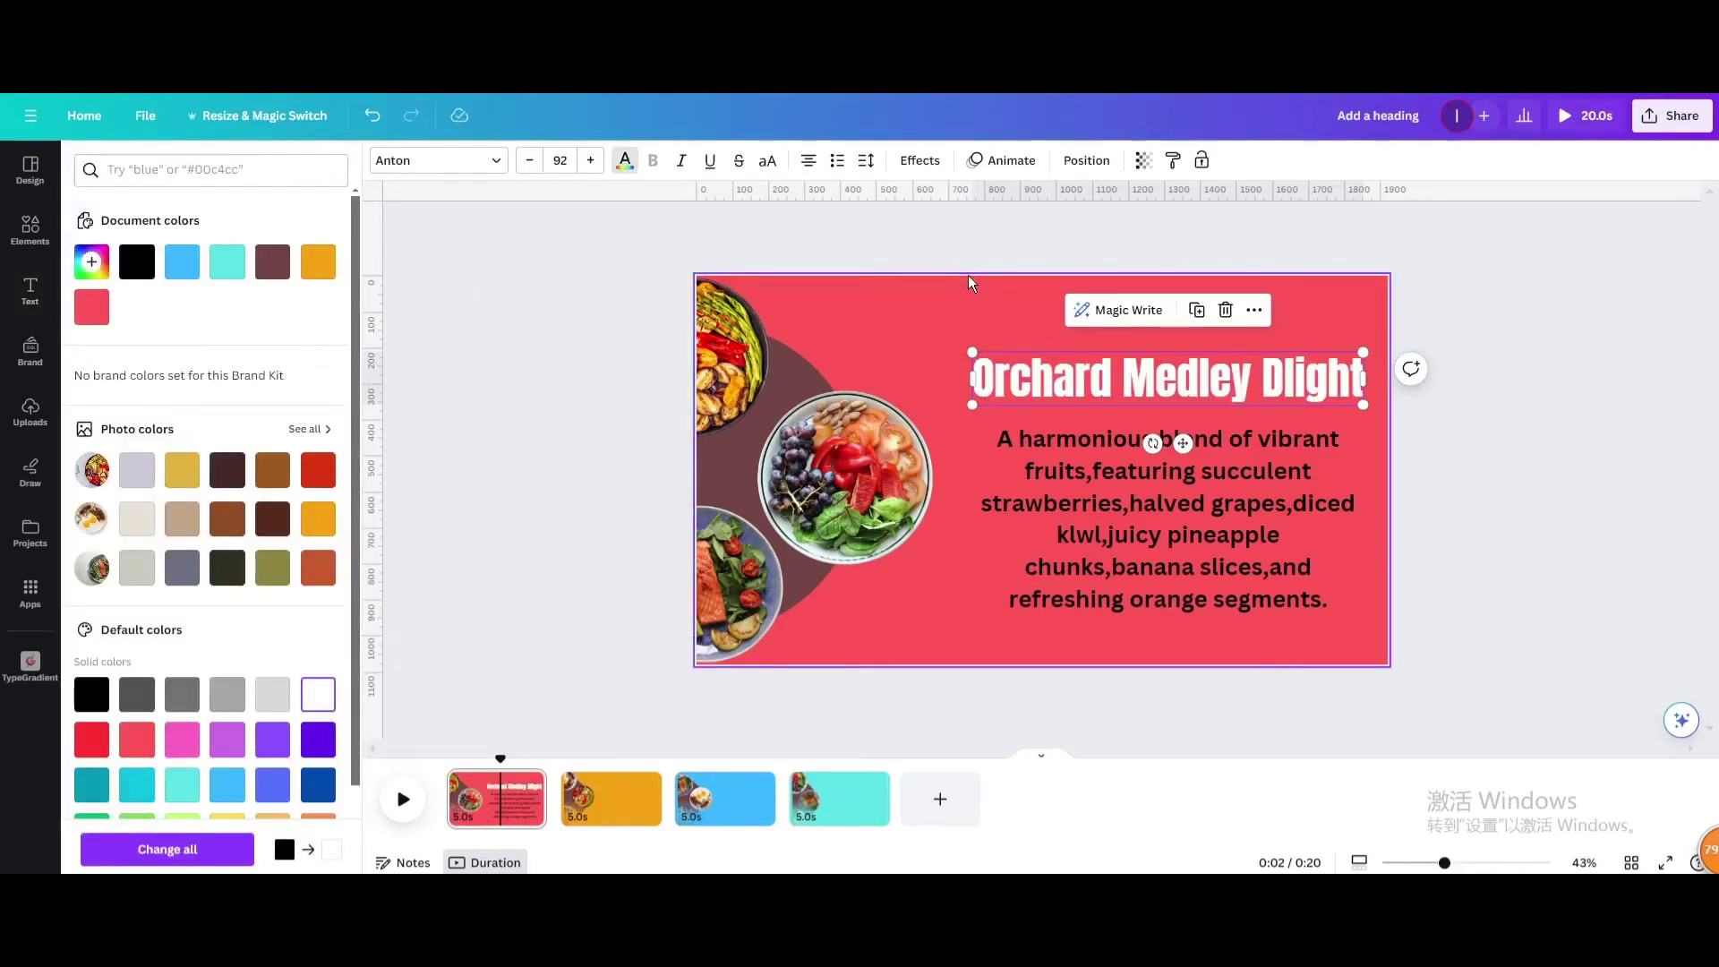
pyautogui.click(1002, 161)
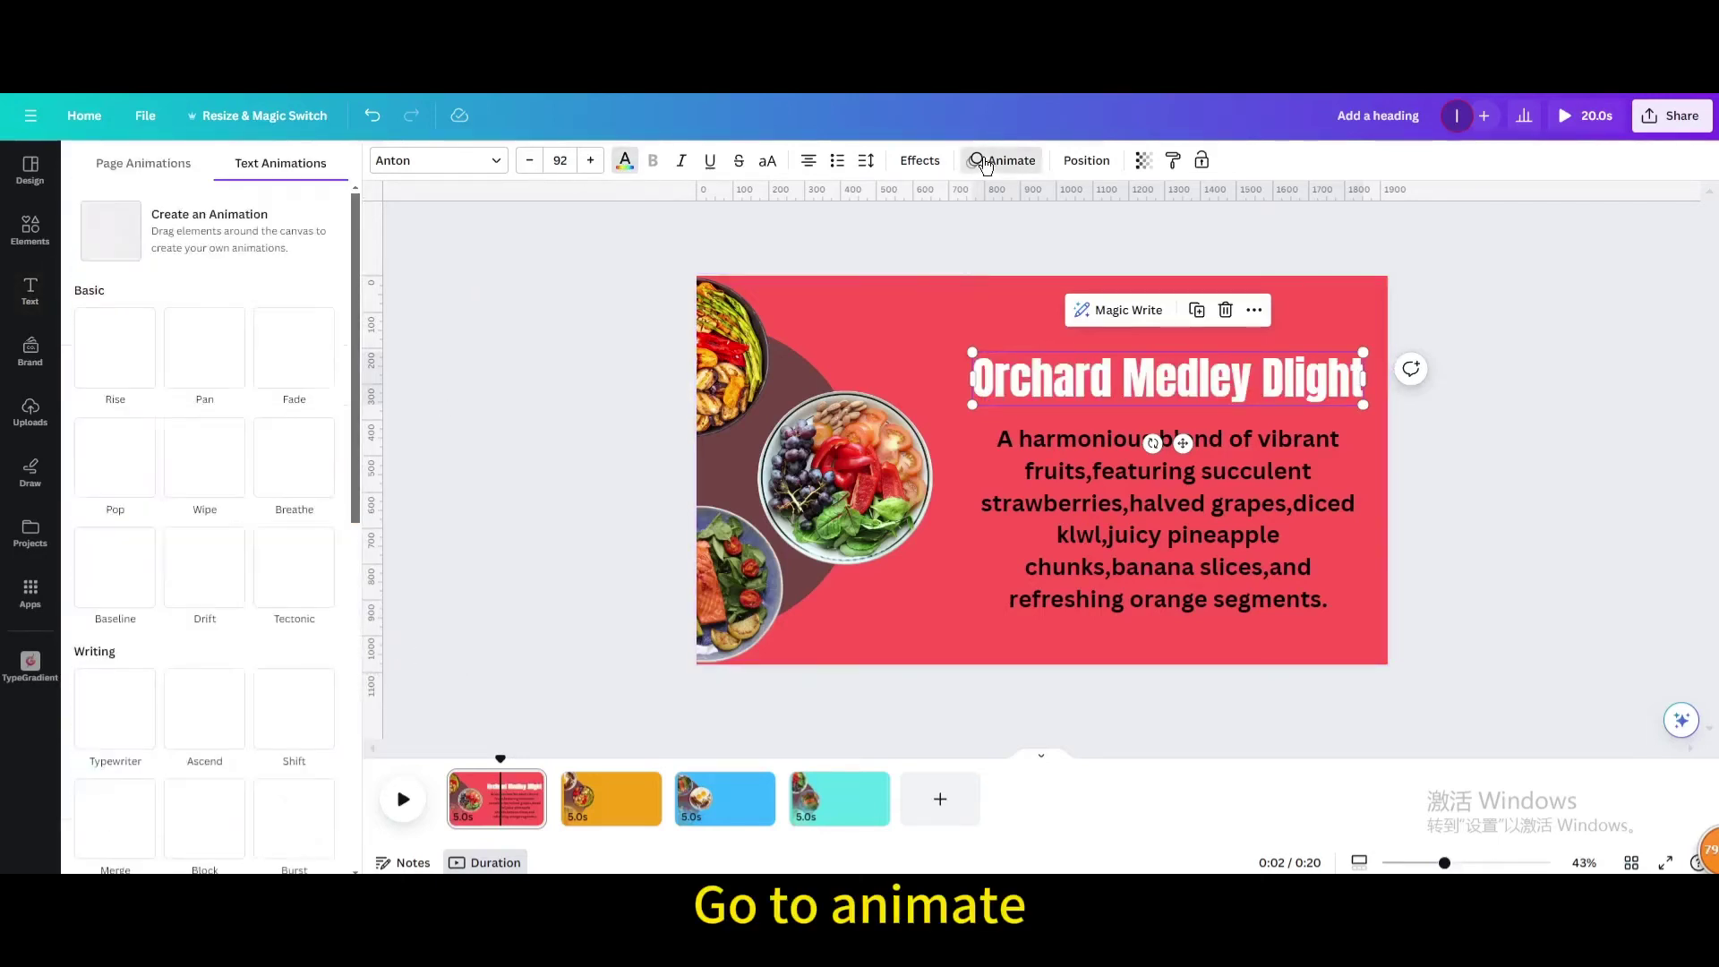
pyautogui.click(135, 541)
pyautogui.scroll(-2, 175, 537)
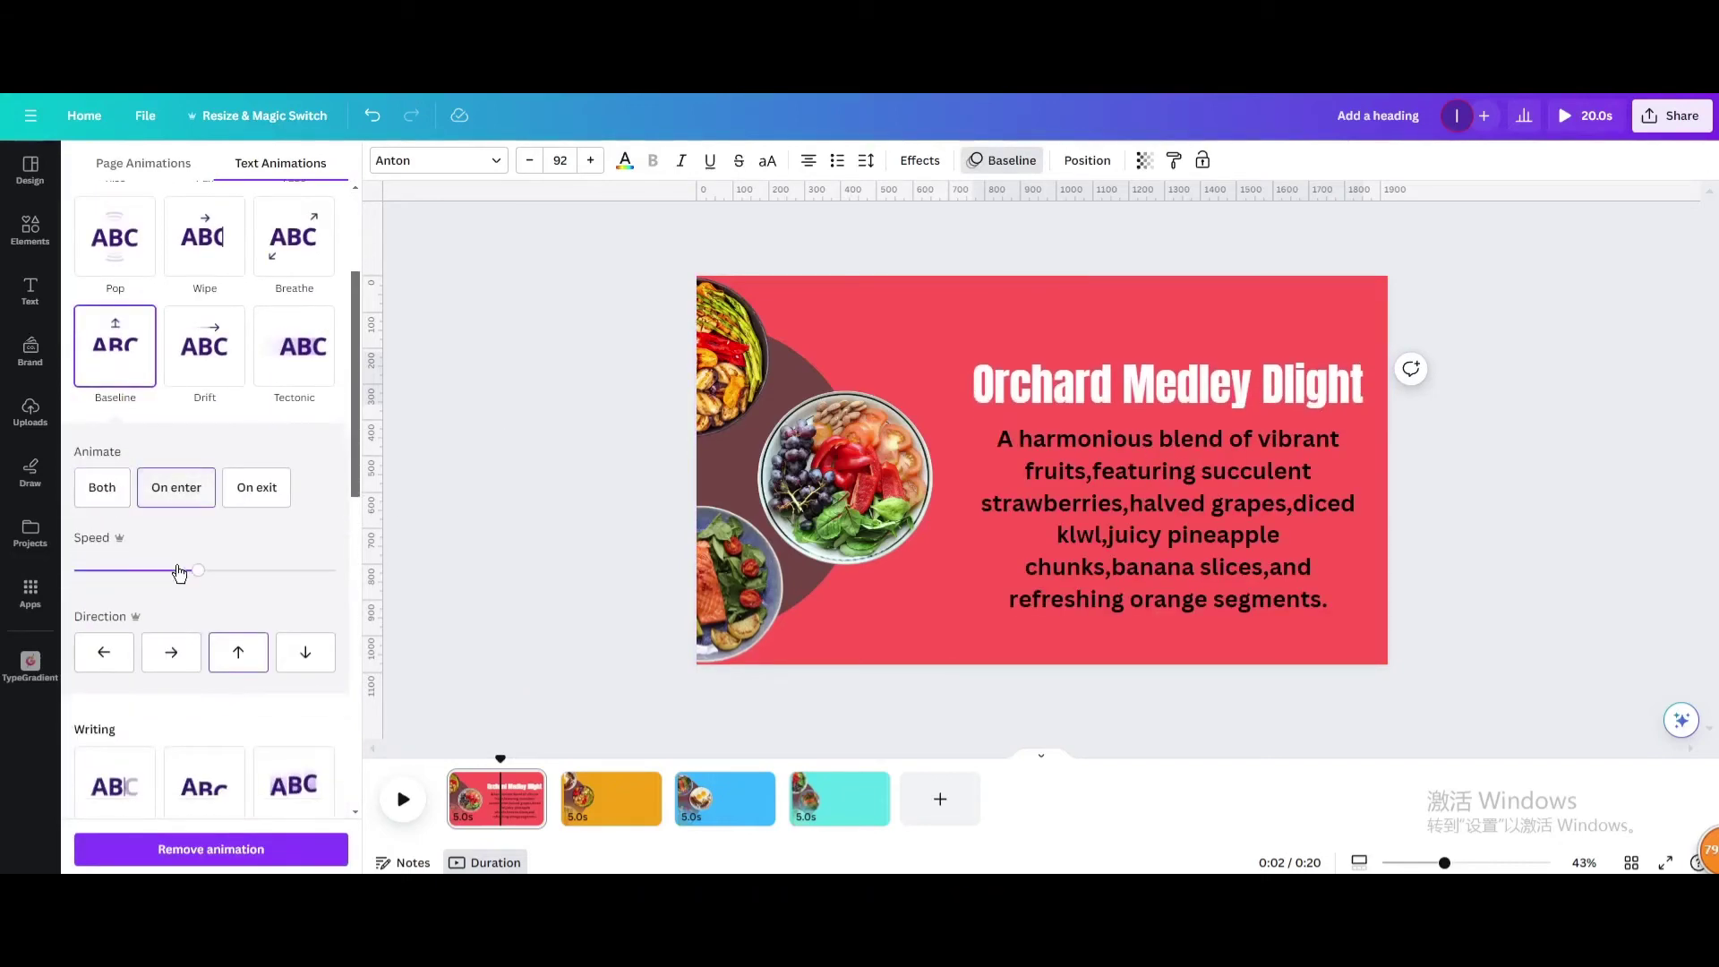
pyautogui.moveTo(198, 571); pyautogui.dragTo(127, 571)
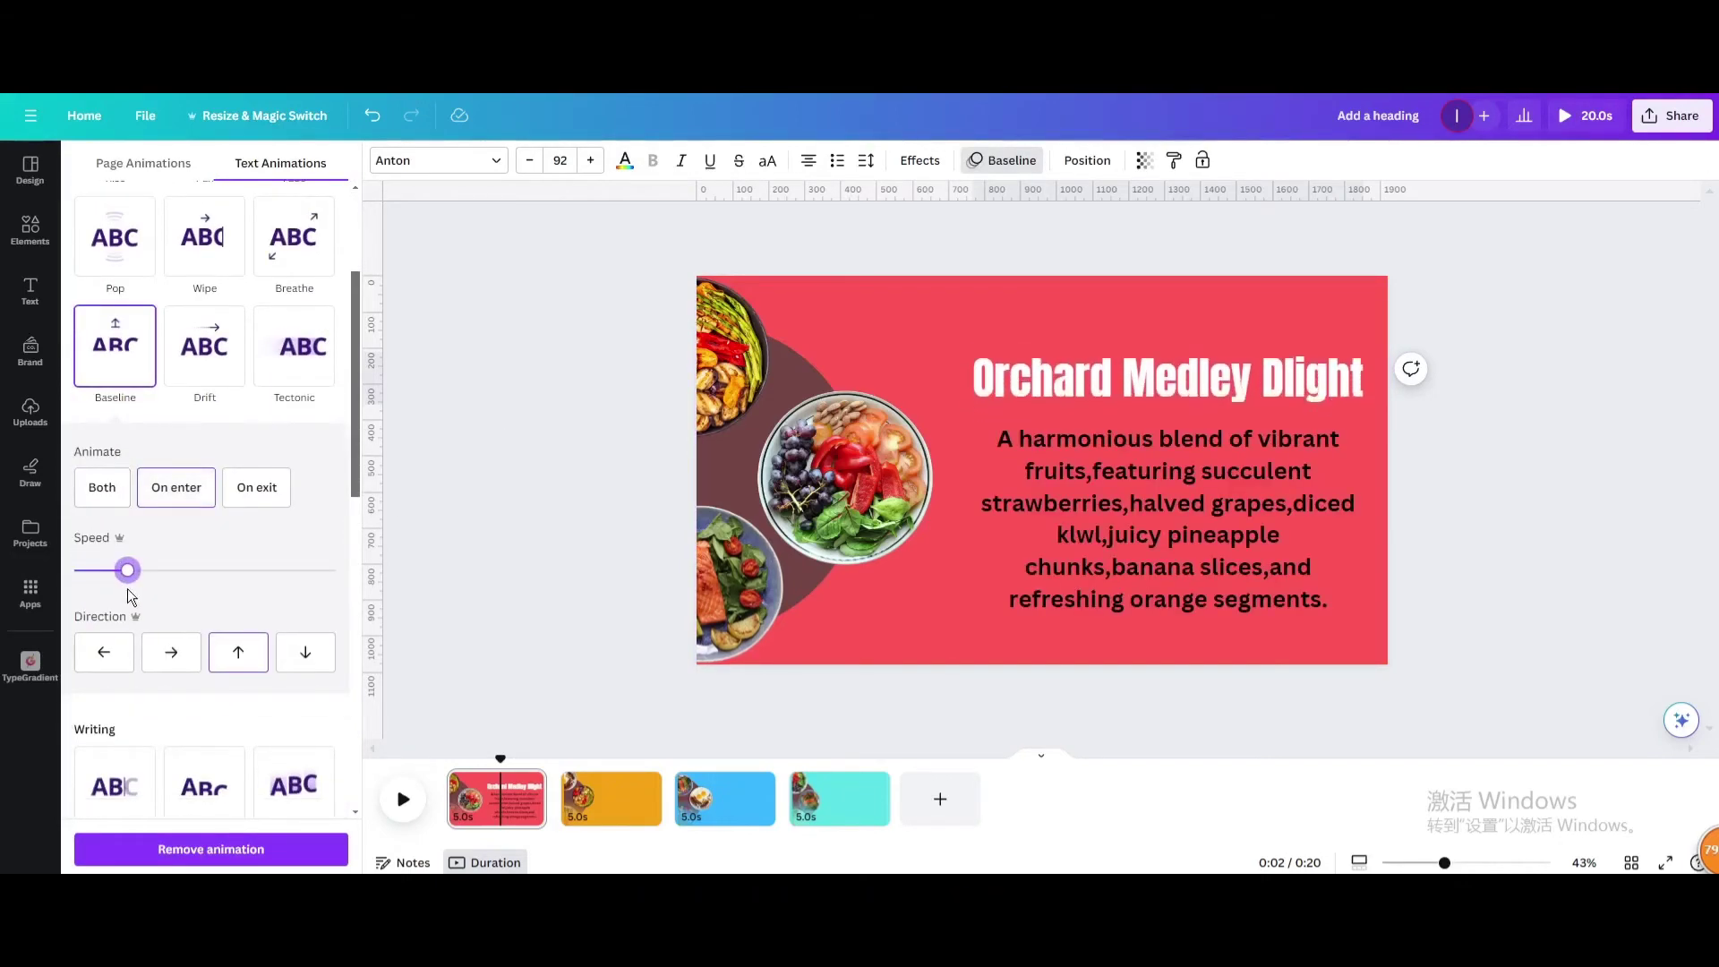
pyautogui.click(300, 654)
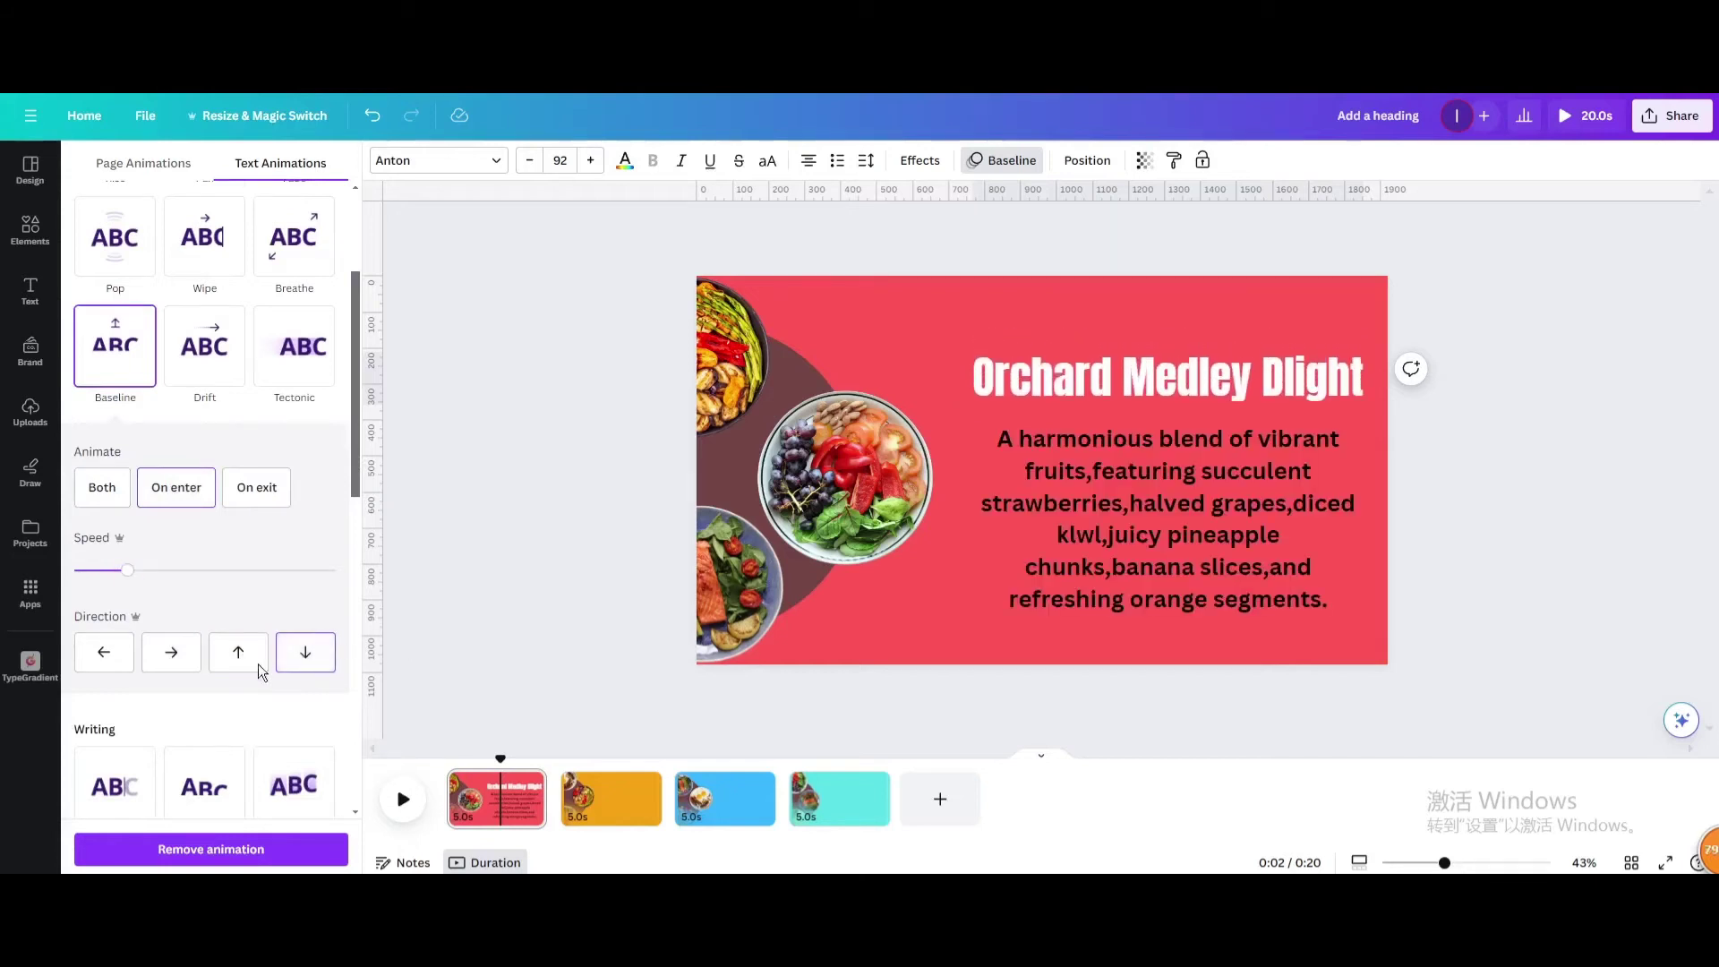
# Apply the Baseline text animation to the fruit description, on enter only, with a slower speed.
pyautogui.click(1142, 565)
pyautogui.click(160, 358)
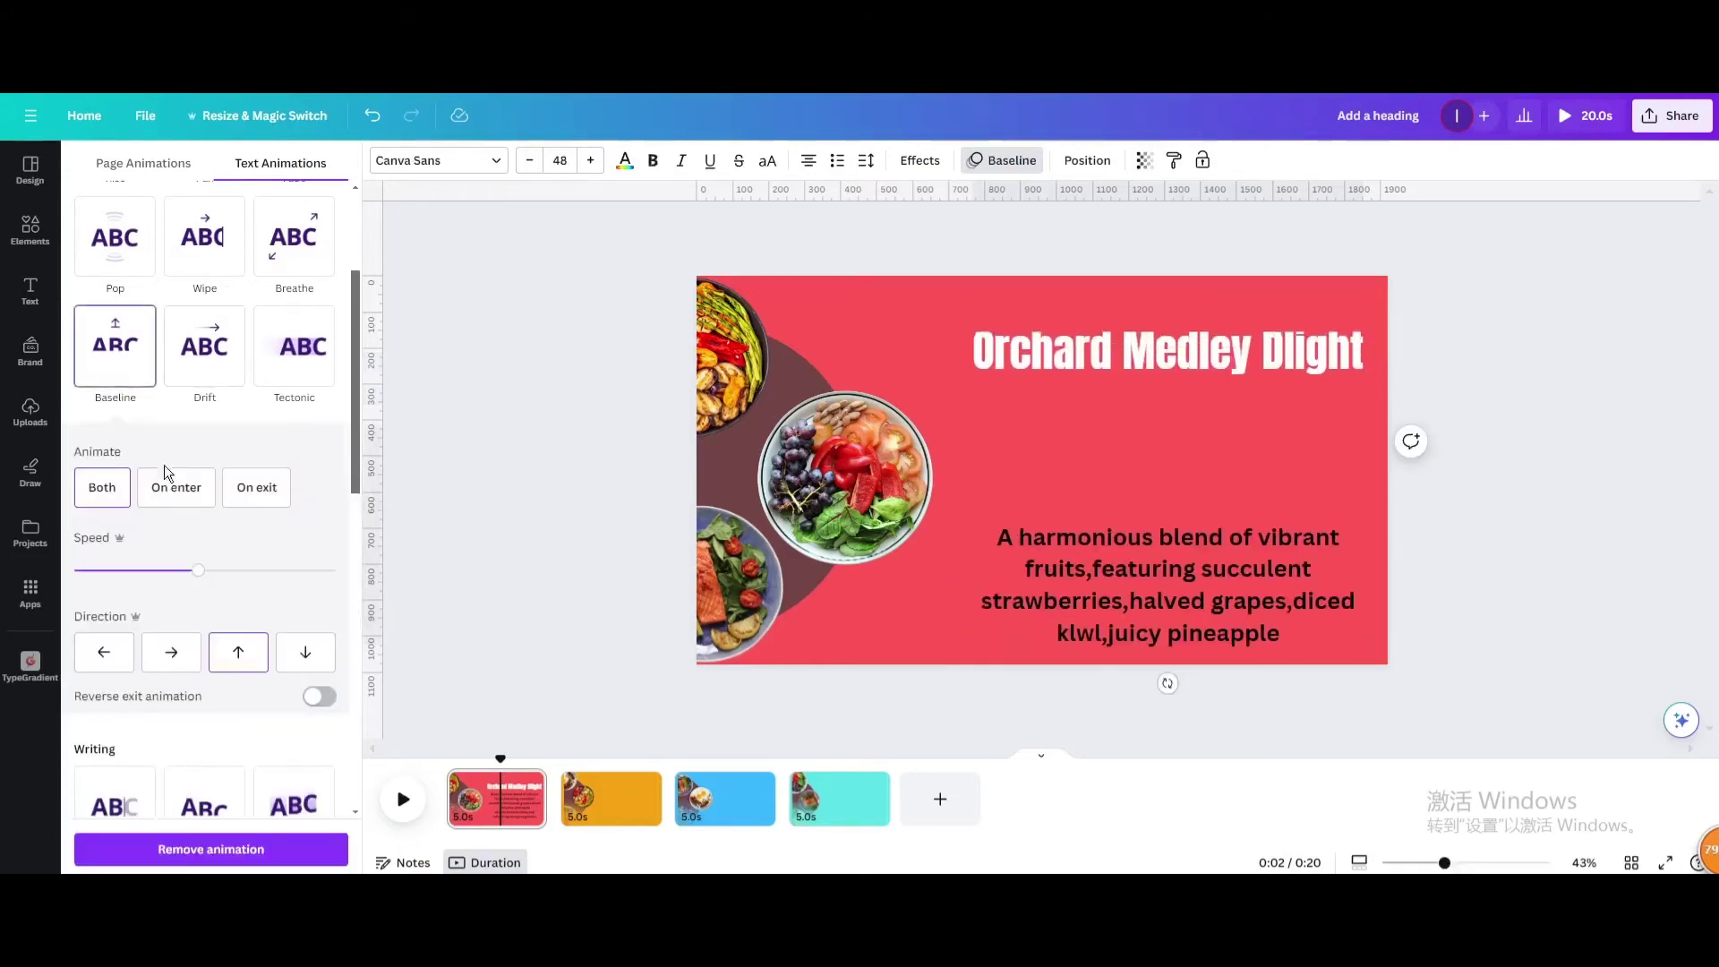
pyautogui.moveTo(176, 470); pyautogui.dragTo(153, 471)
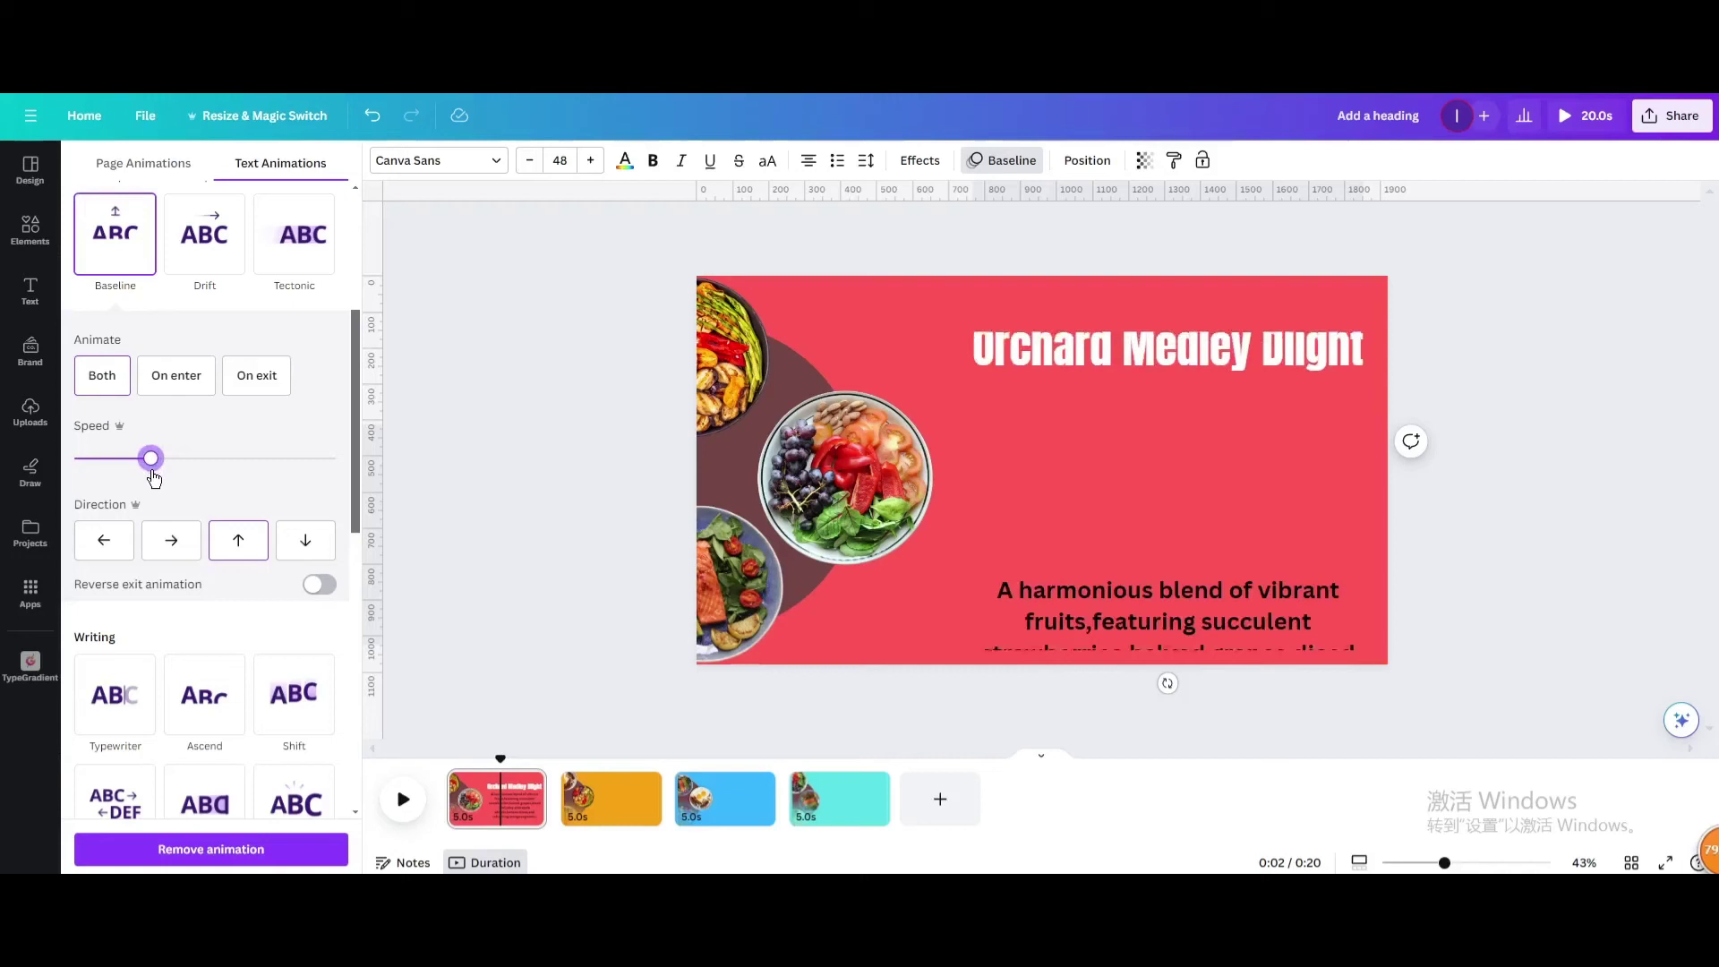
pyautogui.click(190, 378)
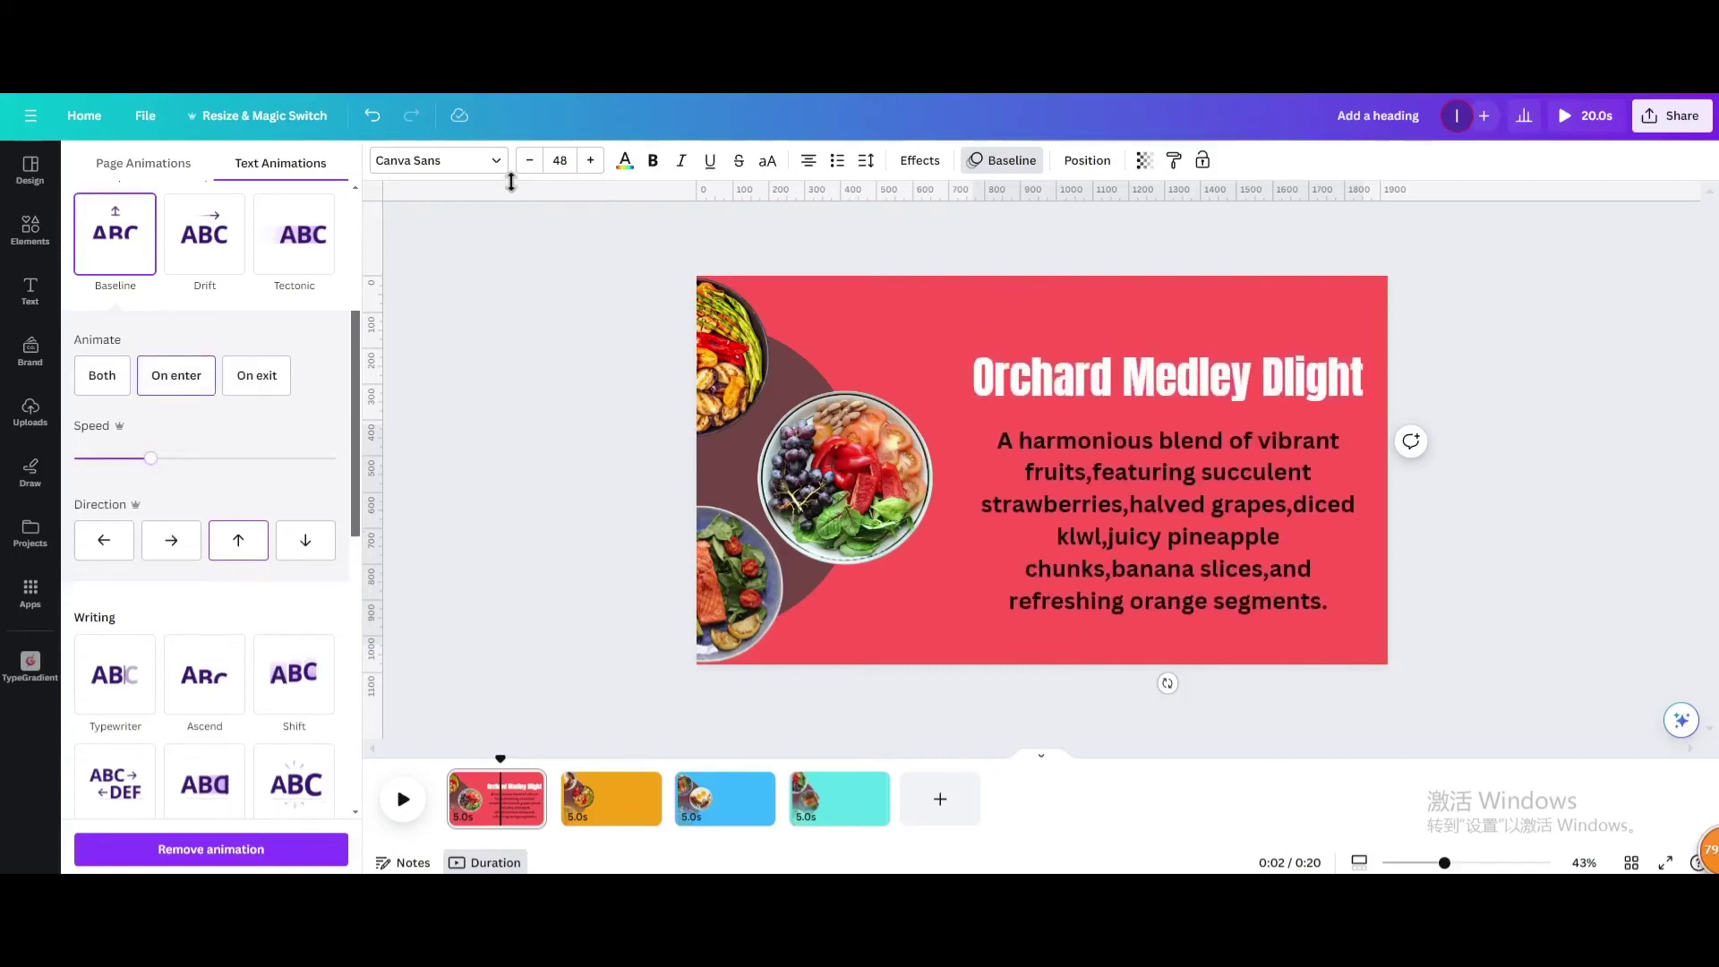
# Set the page timing to 2.5 seconds and apply it to all four pages.
pyautogui.click(996, 312)
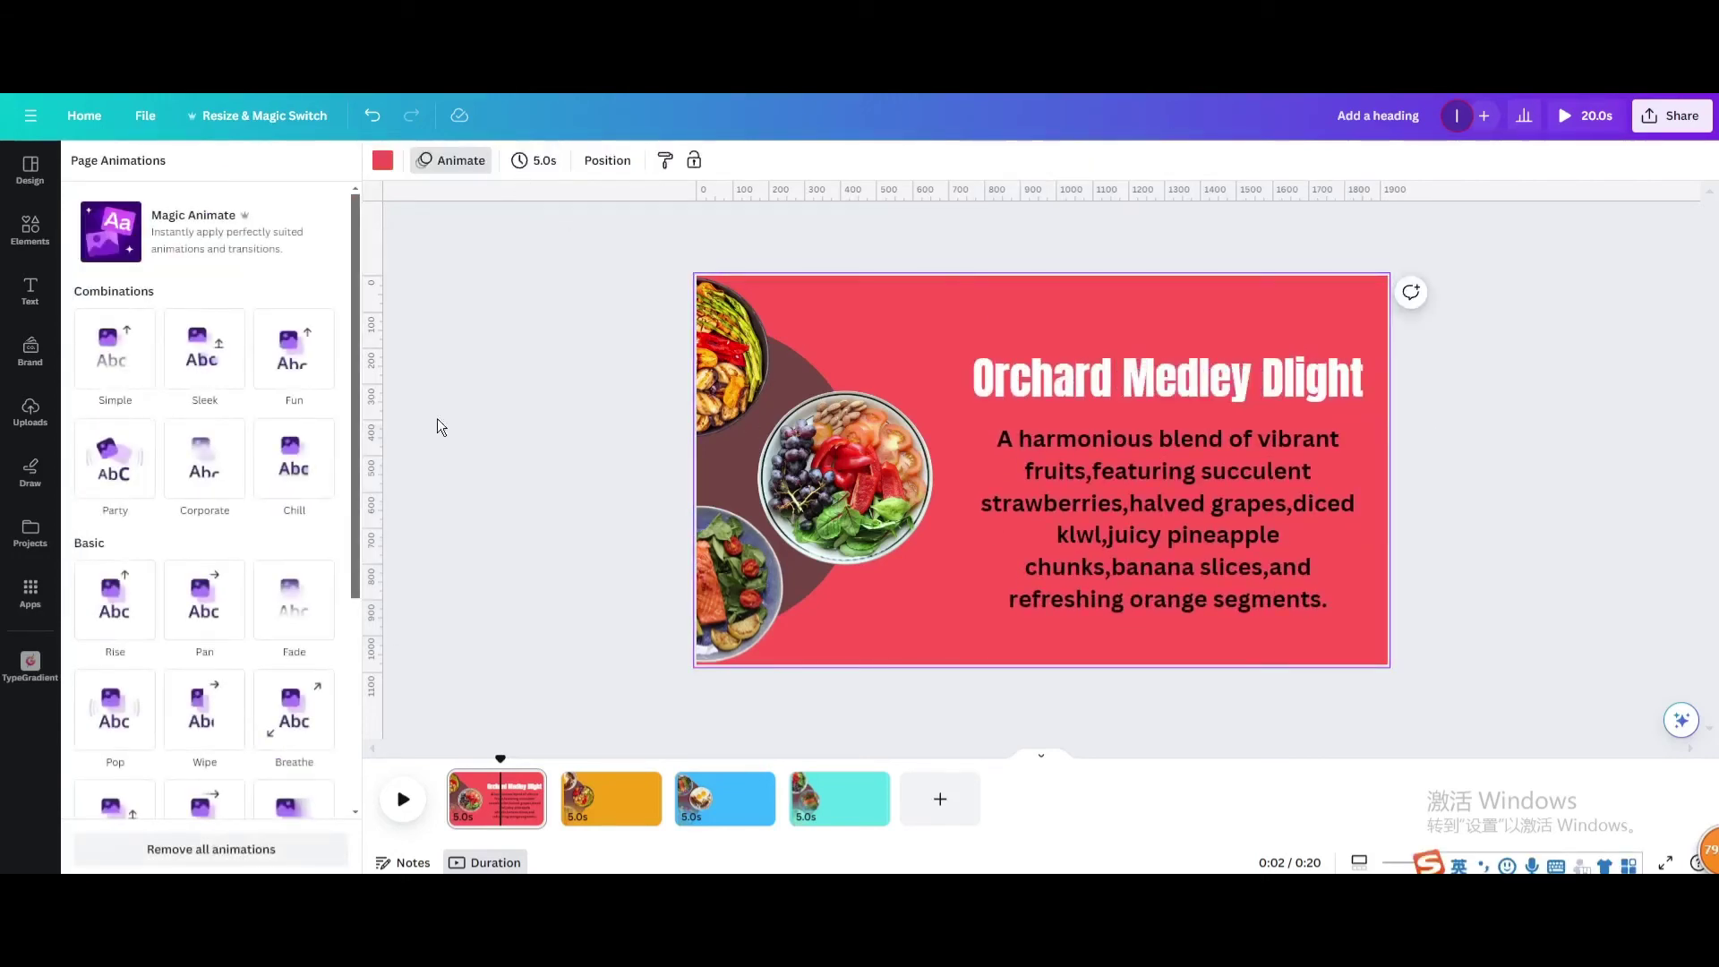
pyautogui.click(529, 162)
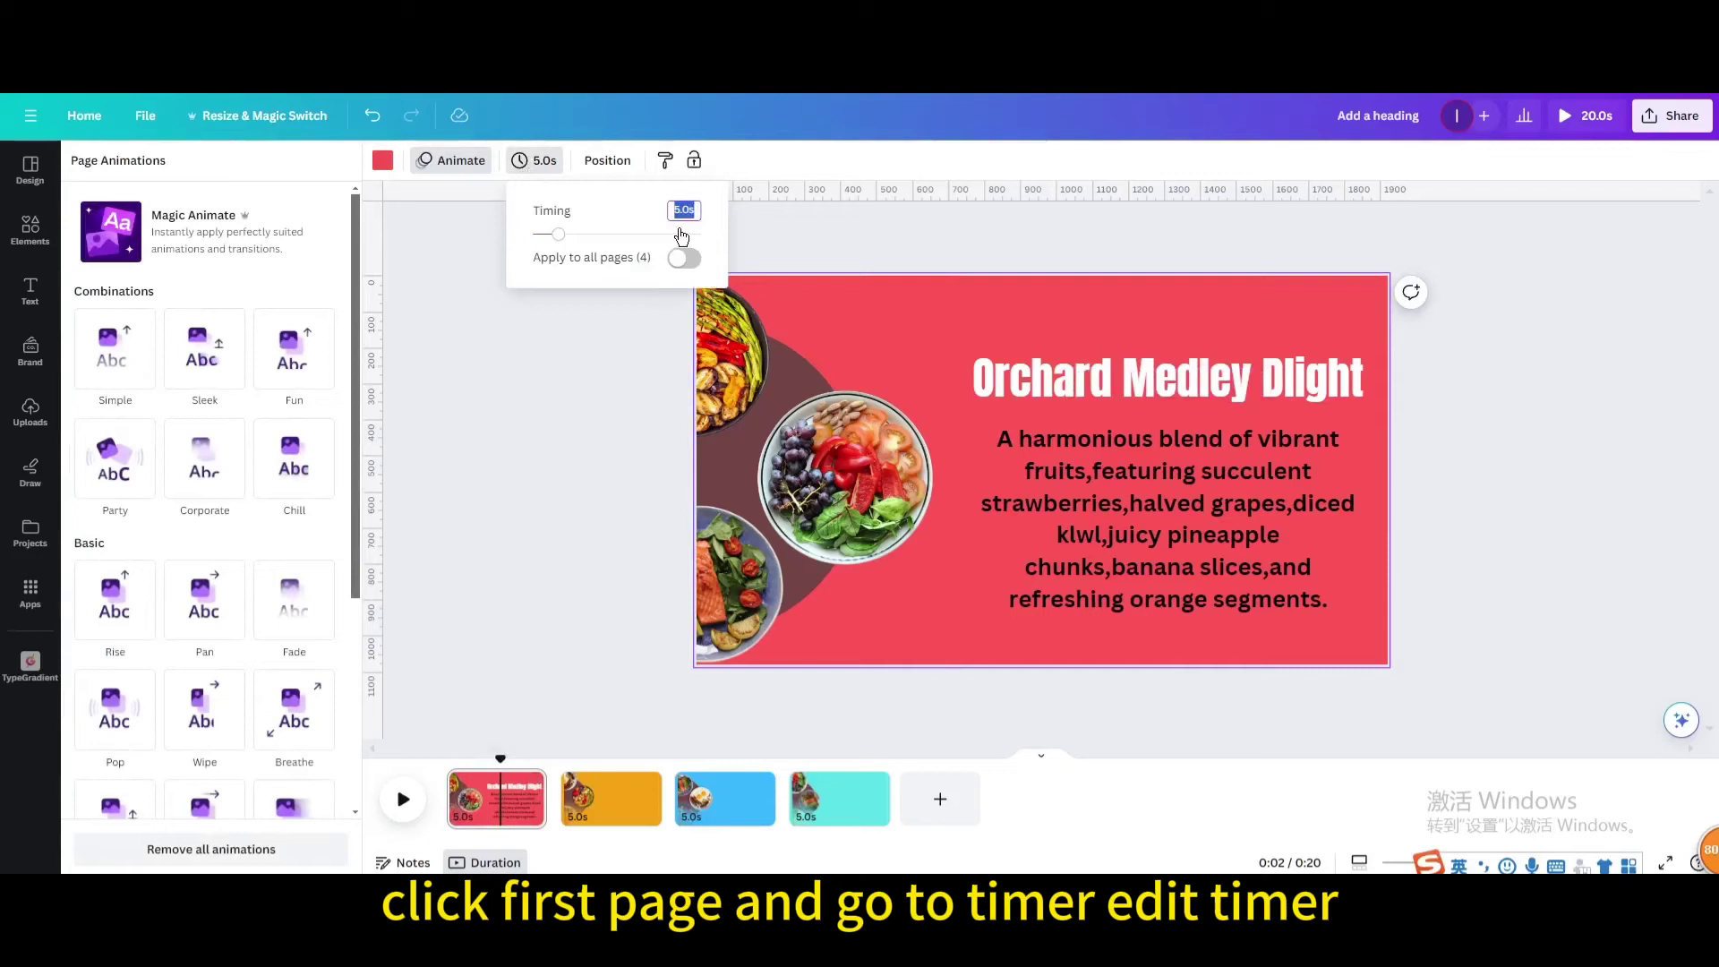
pyautogui.write('2.5')
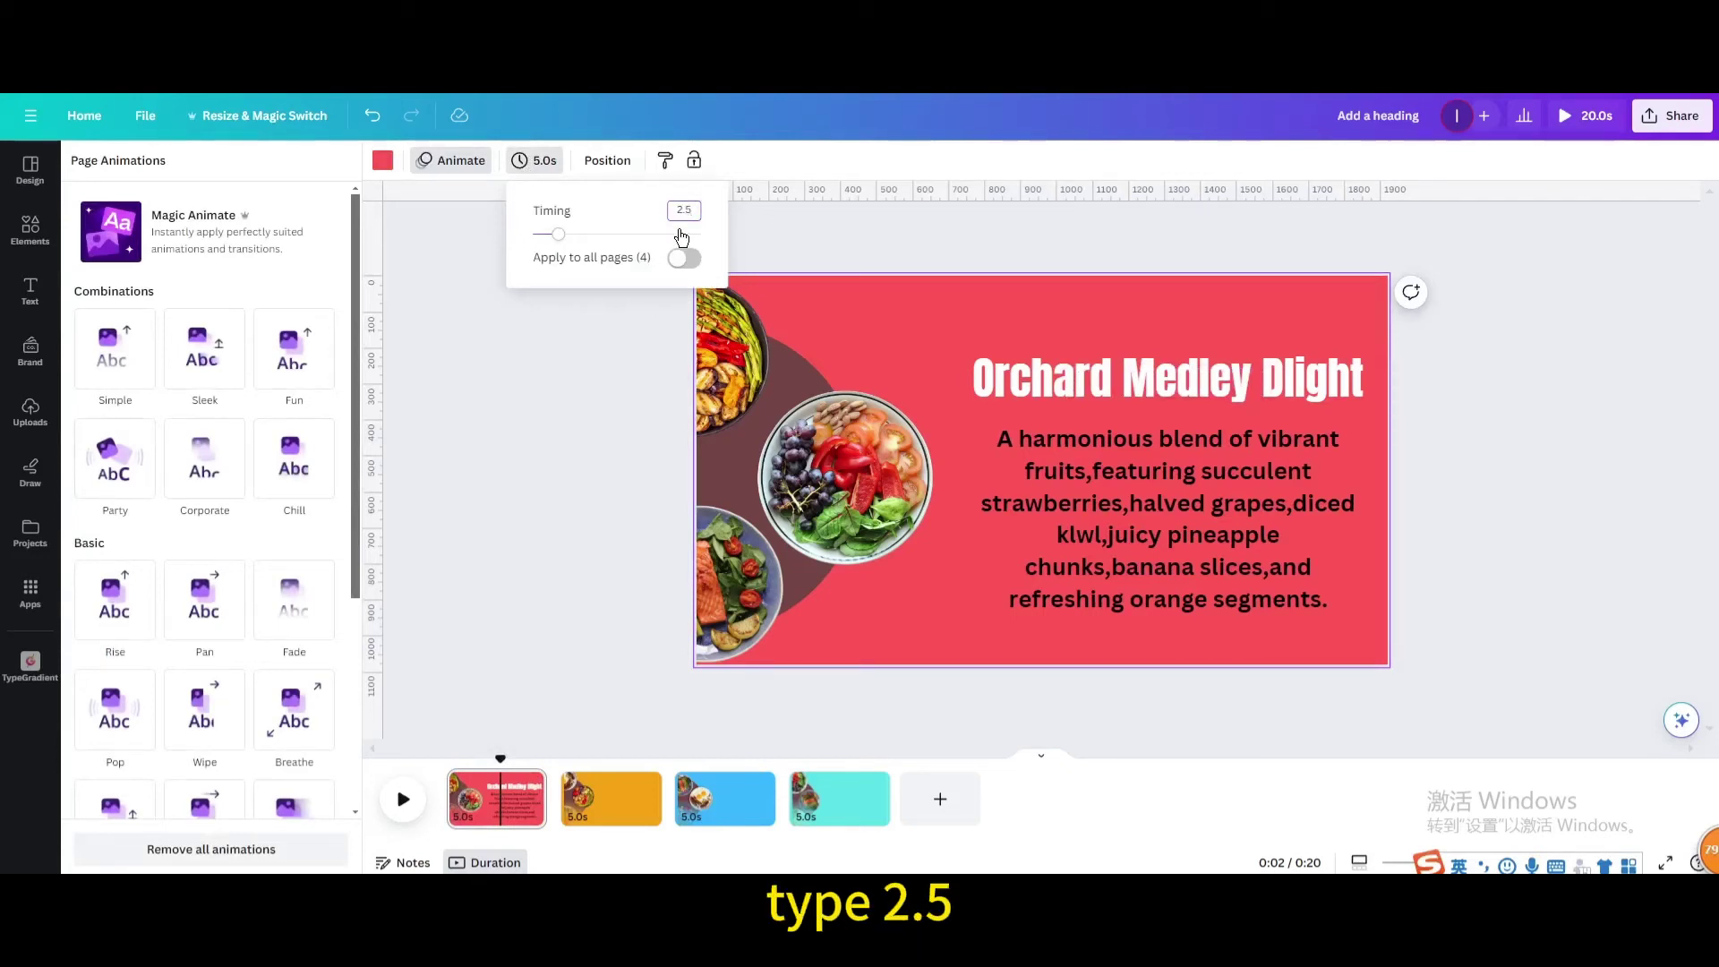
pyautogui.click(682, 259)
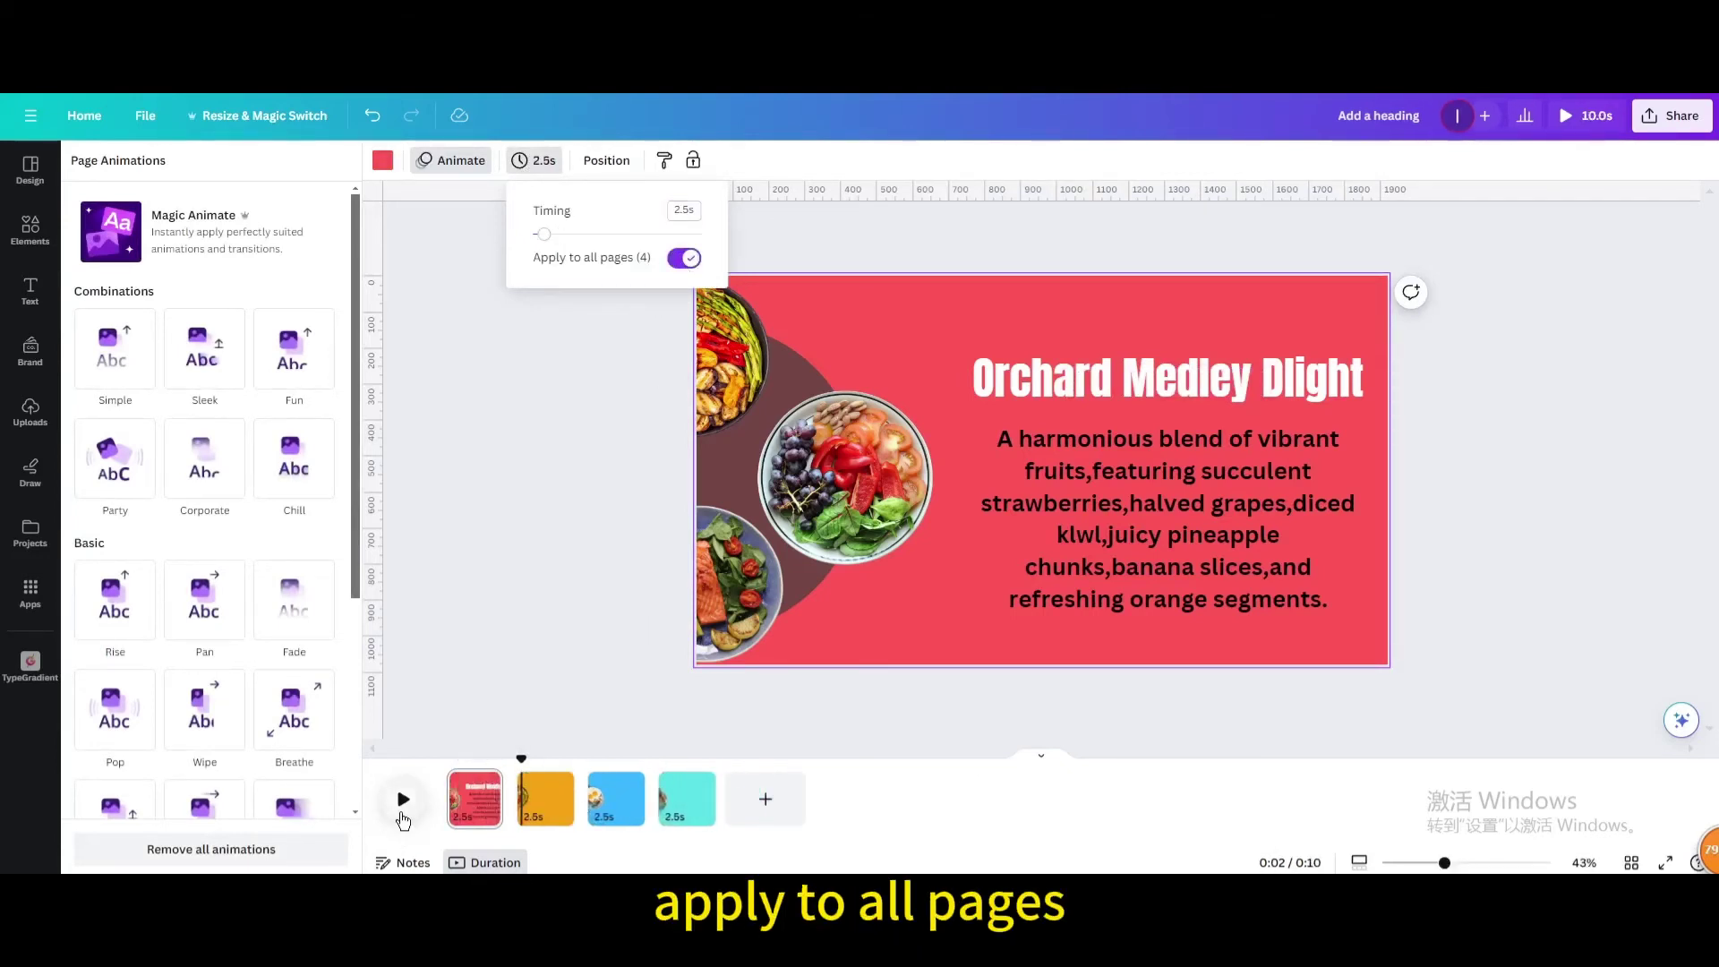
# Show the element timing on the red page, trim the starts of the title and description so the description follows the title, and preview it.
pyautogui.click(1037, 378)
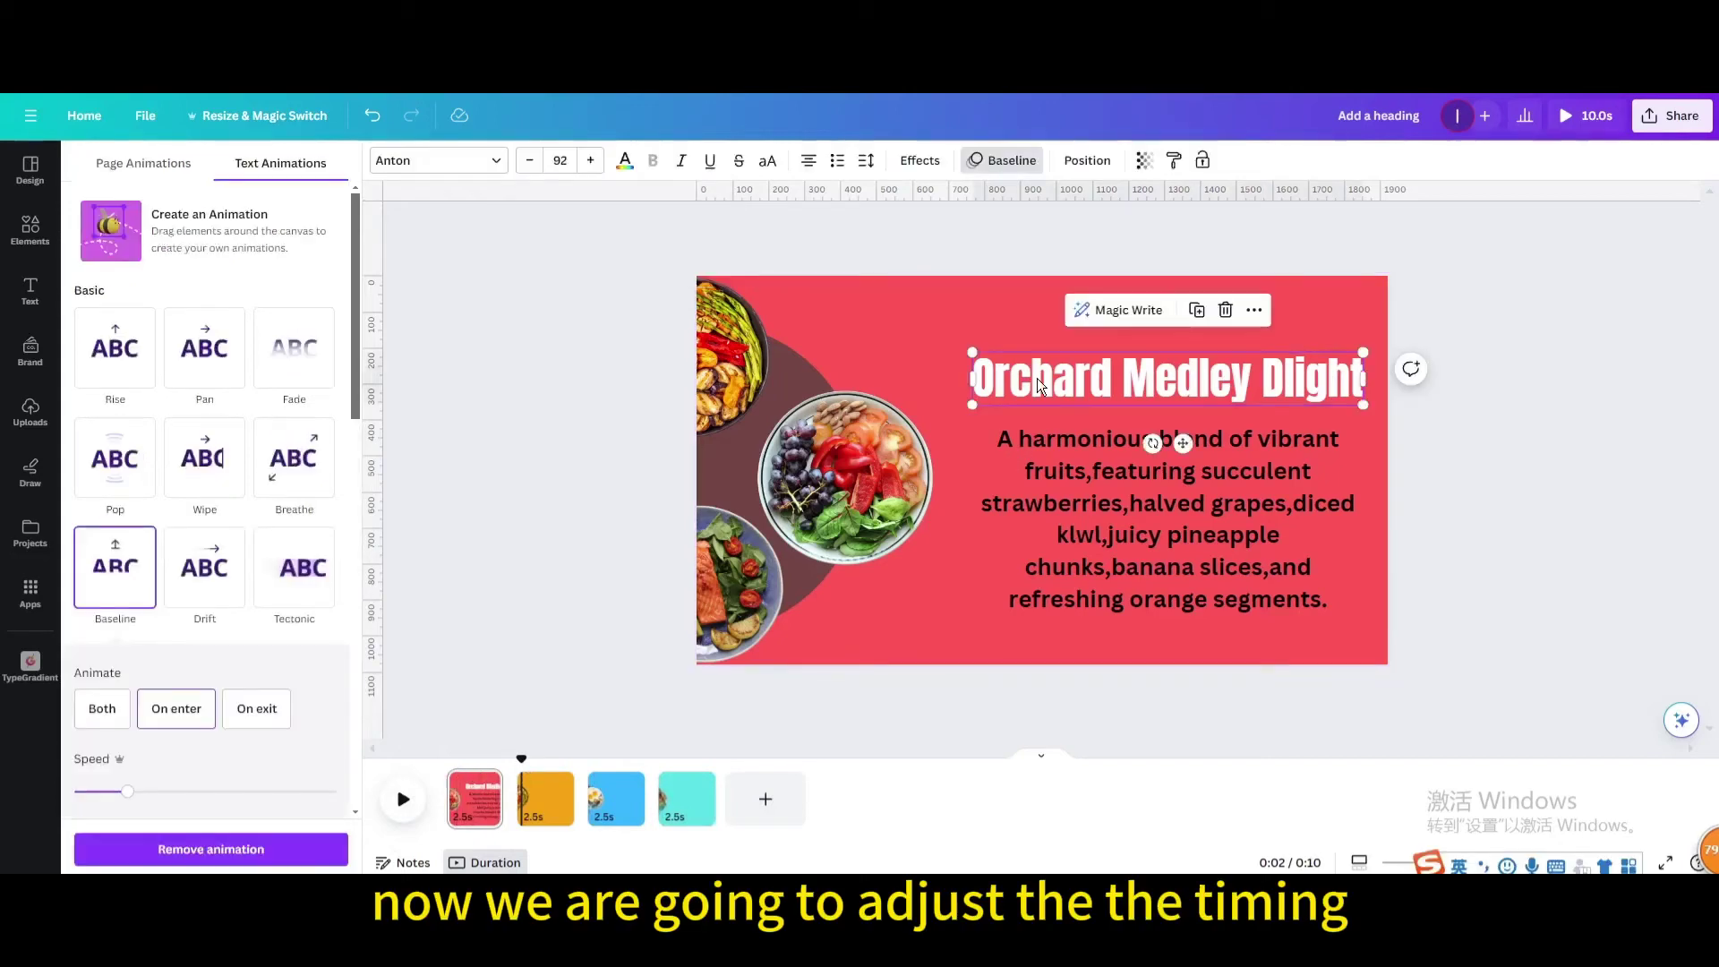
pyautogui.rightClick(1039, 390)
pyautogui.click(1110, 629)
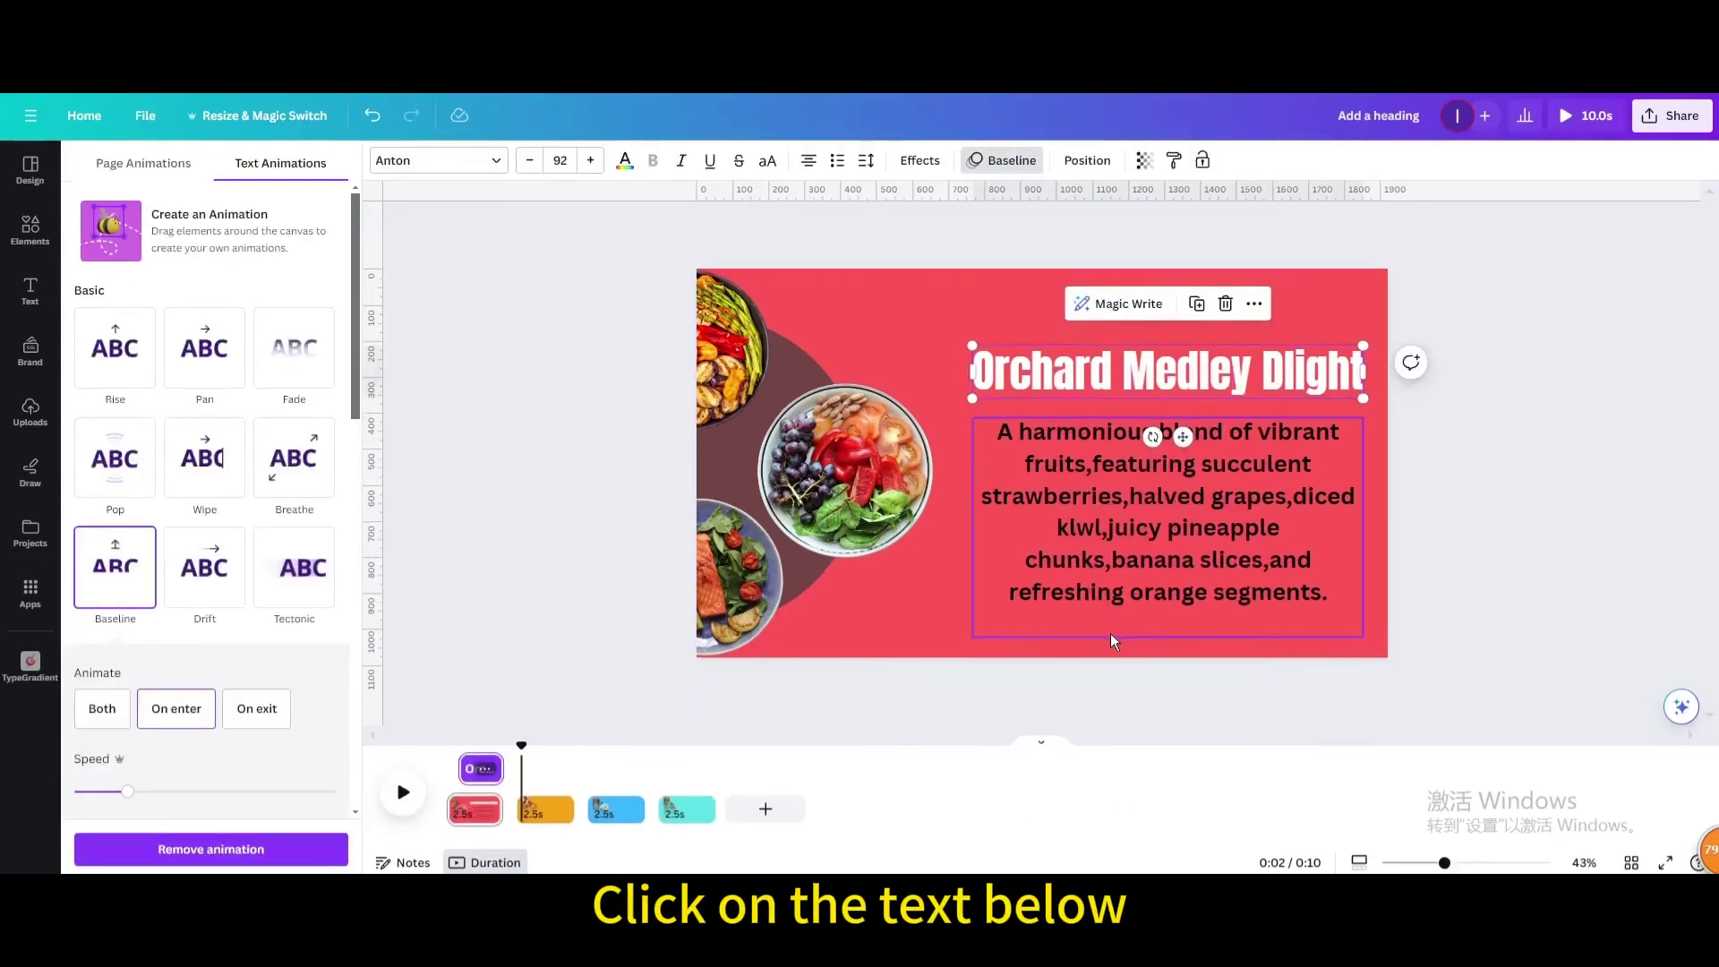
pyautogui.click(465, 767)
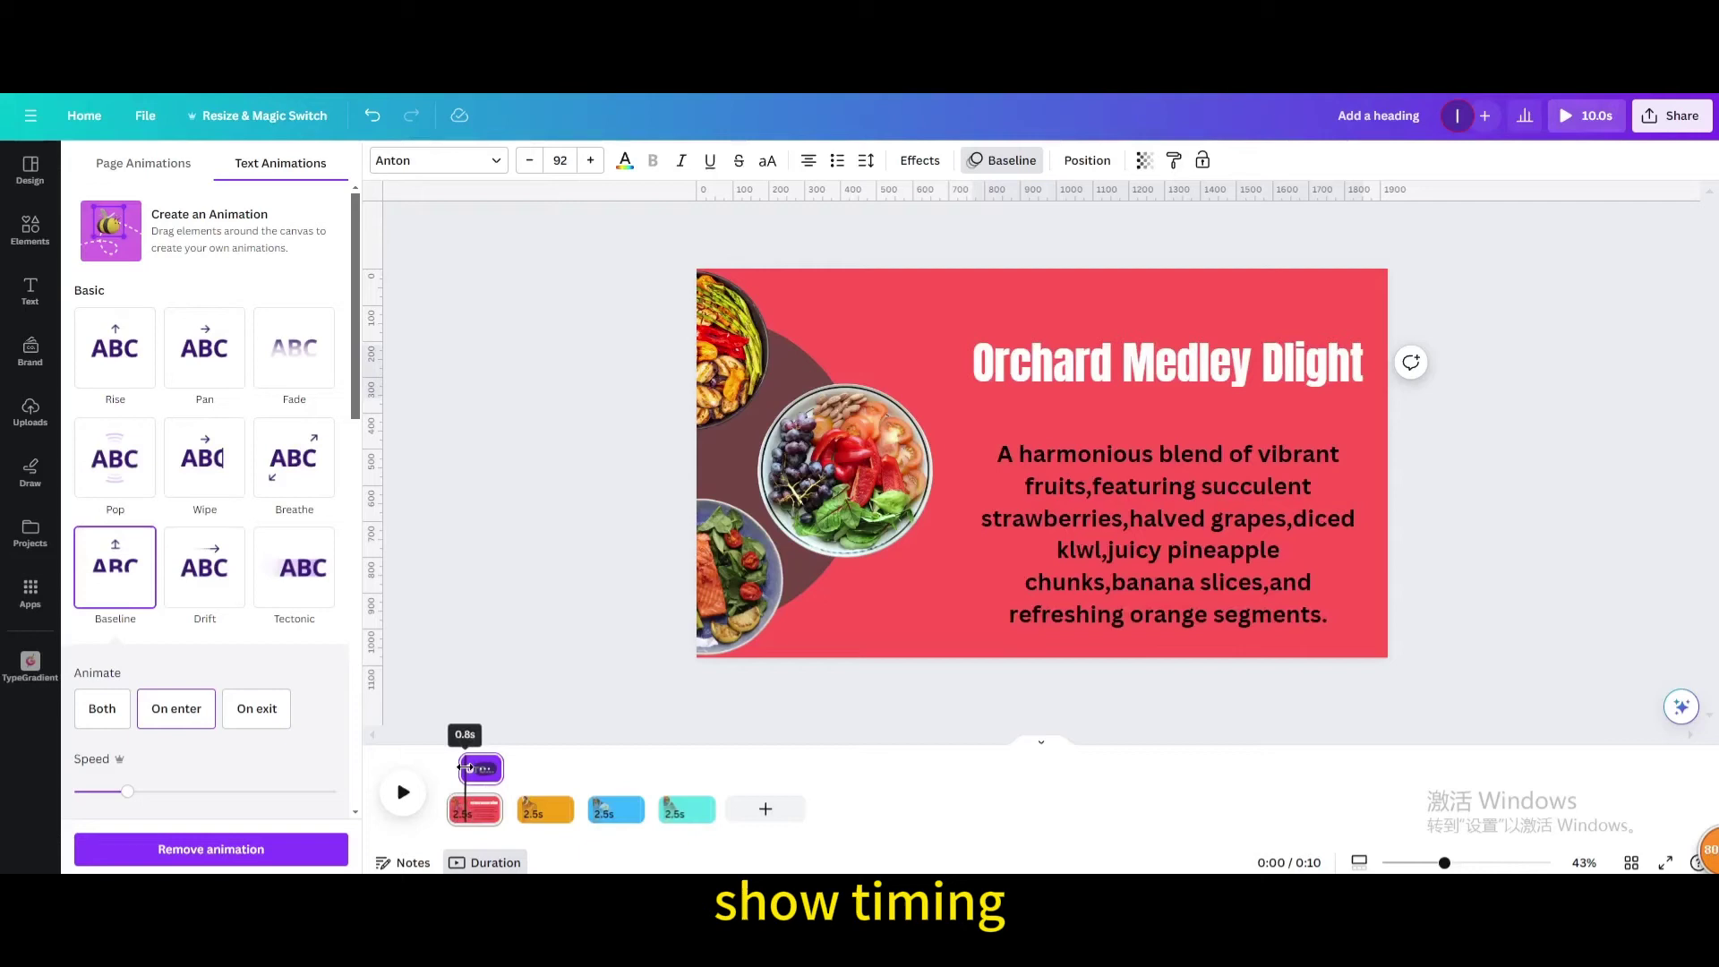
pyautogui.click(466, 768)
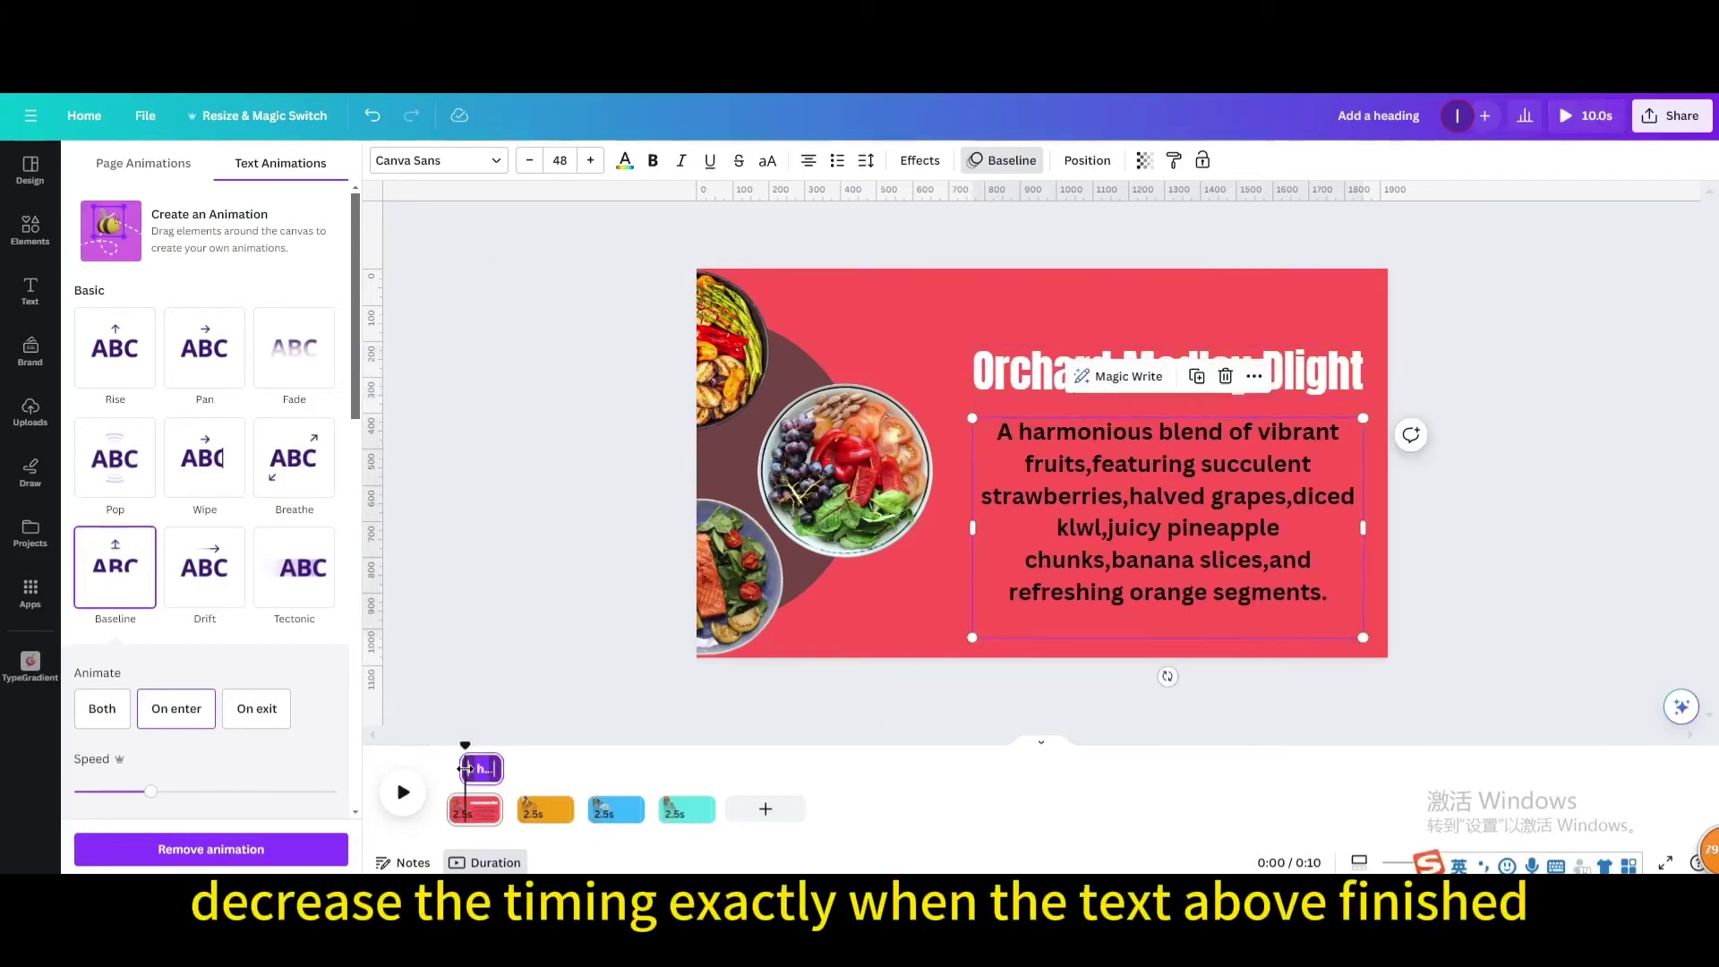
pyautogui.moveTo(466, 768); pyautogui.dragTo(491, 764)
pyautogui.click(403, 791)
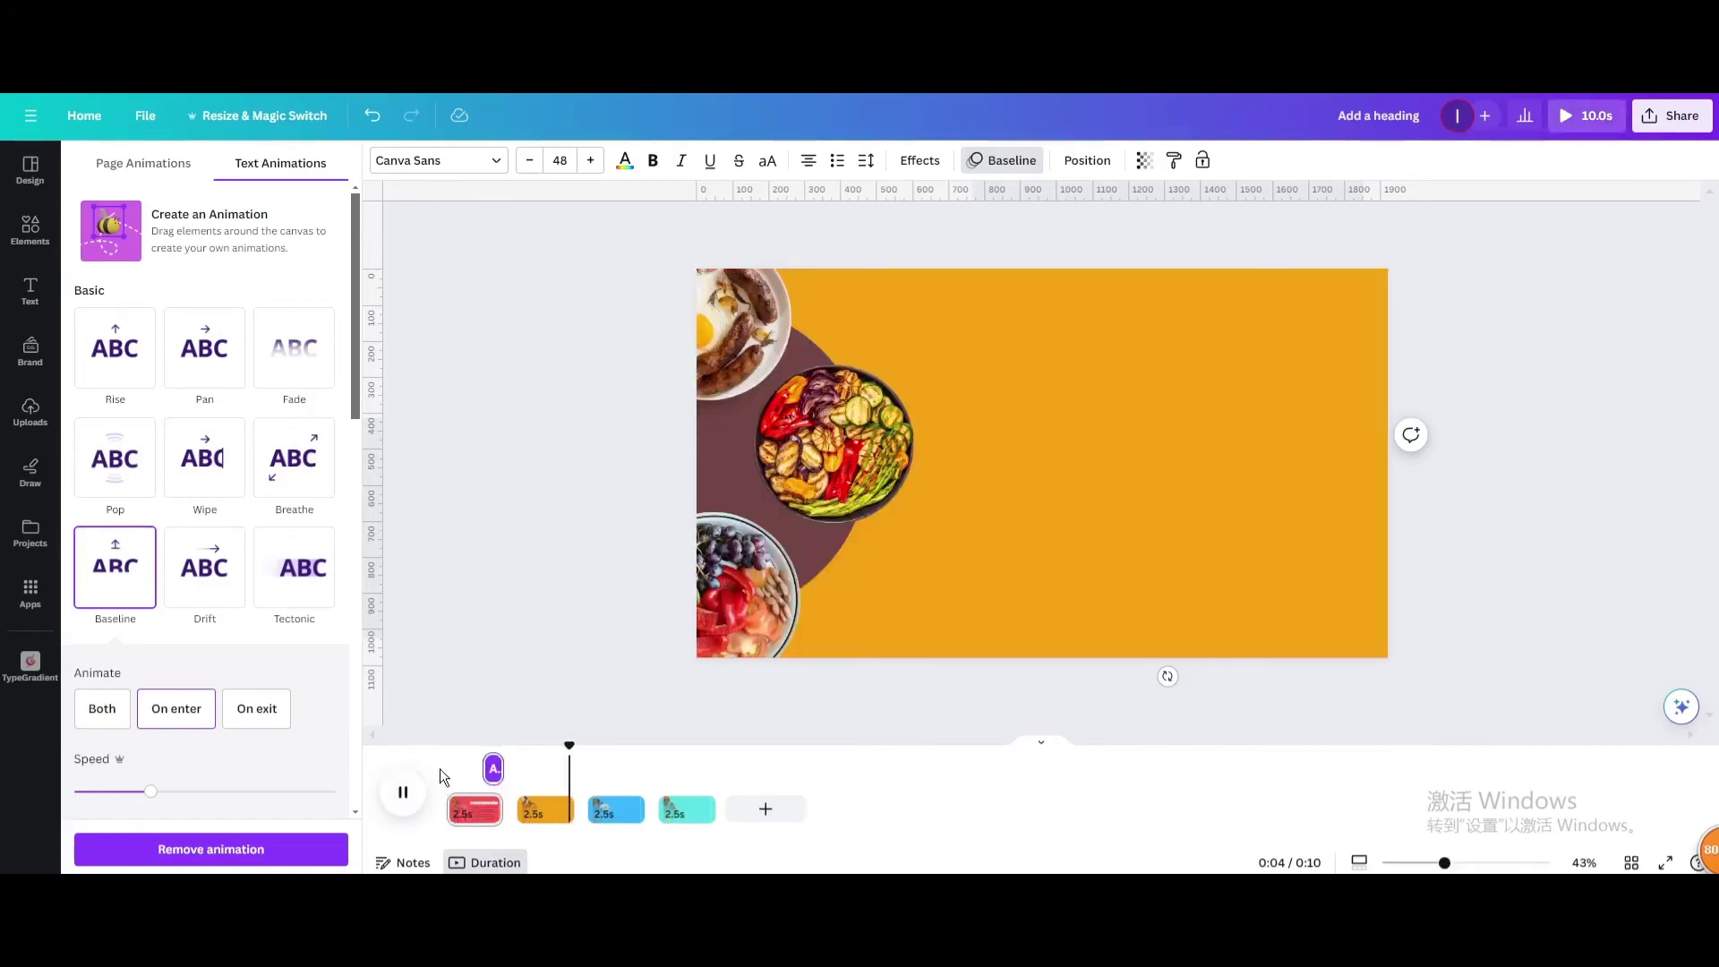
# Fine-tune the title and description start times on the red page so the description enters sooner after the title, and replay.
pyautogui.click(654, 747)
pyautogui.moveTo(657, 746); pyautogui.dragTo(469, 774)
pyautogui.click(1152, 385)
pyautogui.click(1030, 372)
pyautogui.press('Tab')
pyautogui.click(403, 792)
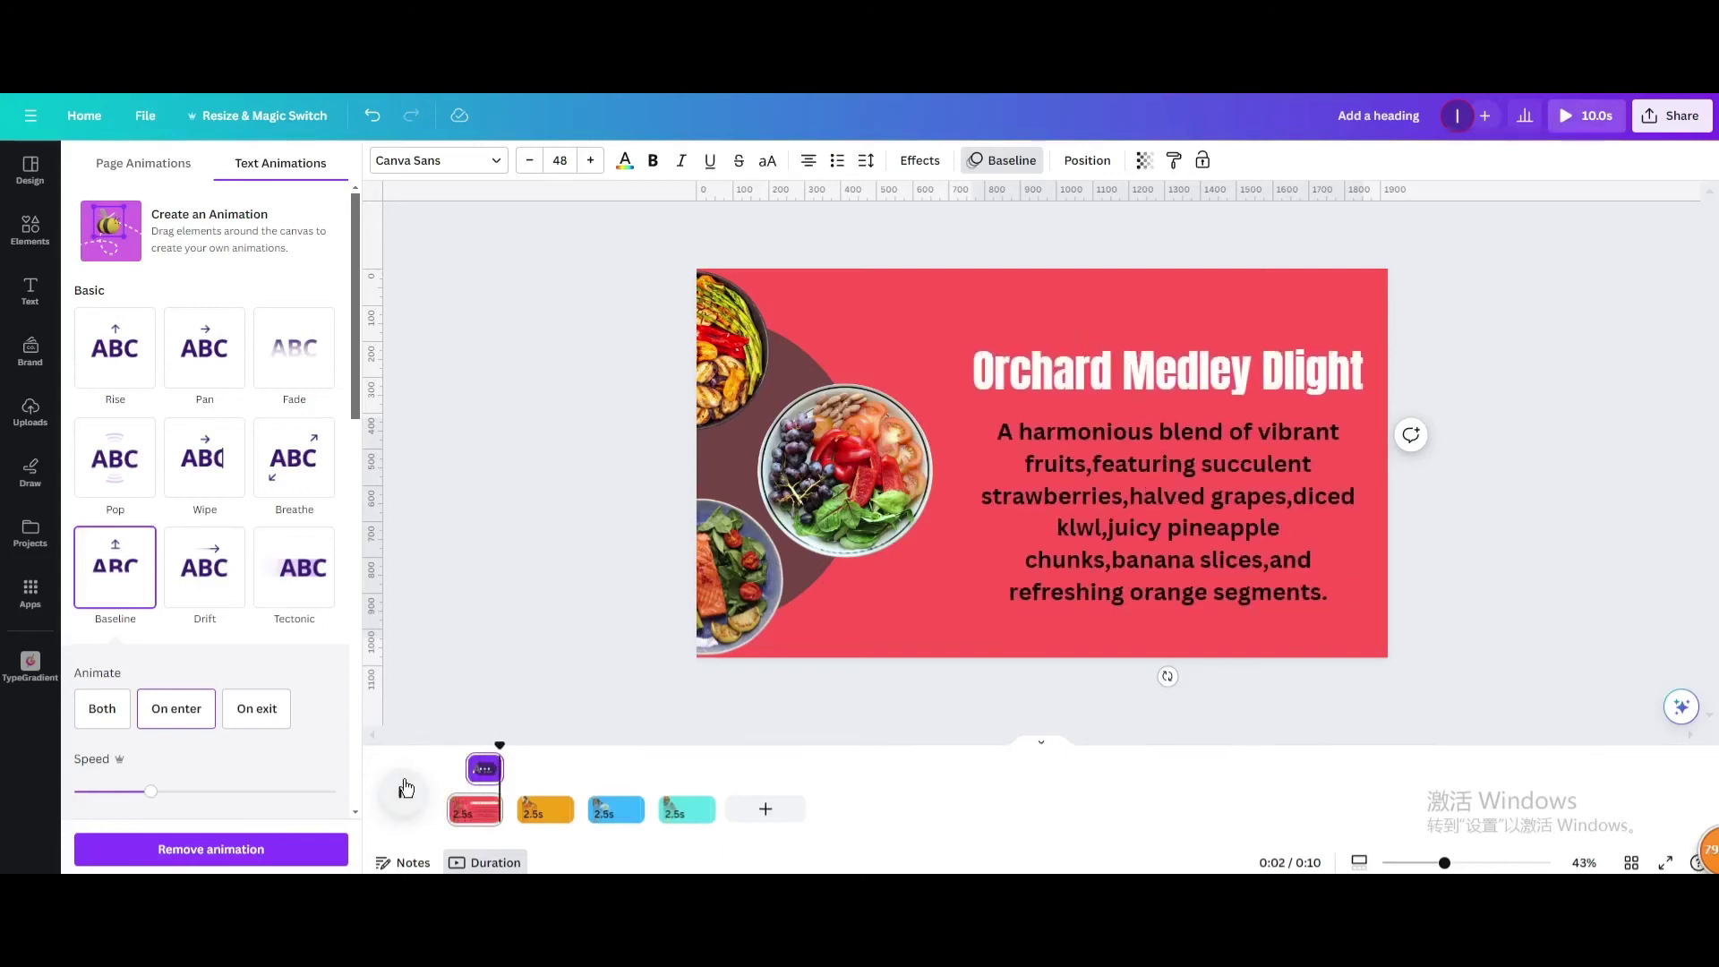
# Copy the title and description together from the red page and paste them onto the orange page.
pyautogui.click(466, 813)
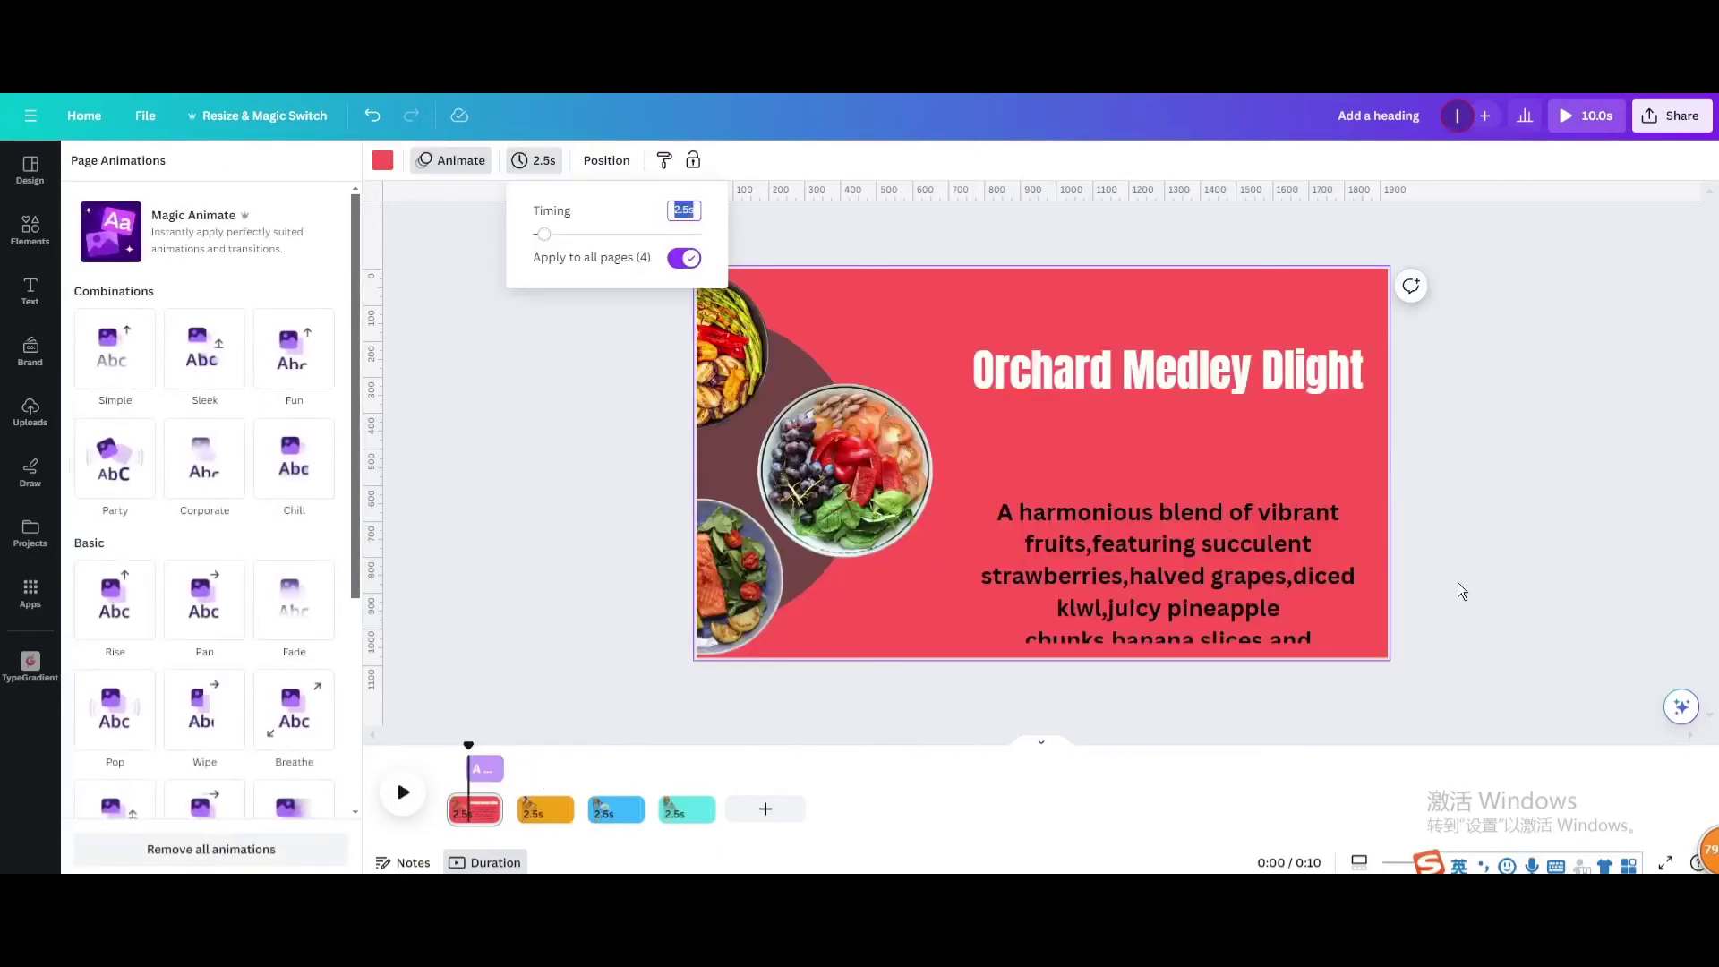
pyautogui.click(1443, 546)
pyautogui.moveTo(1424, 620); pyautogui.dragTo(1089, 367)
pyautogui.rightClick(1089, 367)
pyautogui.click(1127, 392)
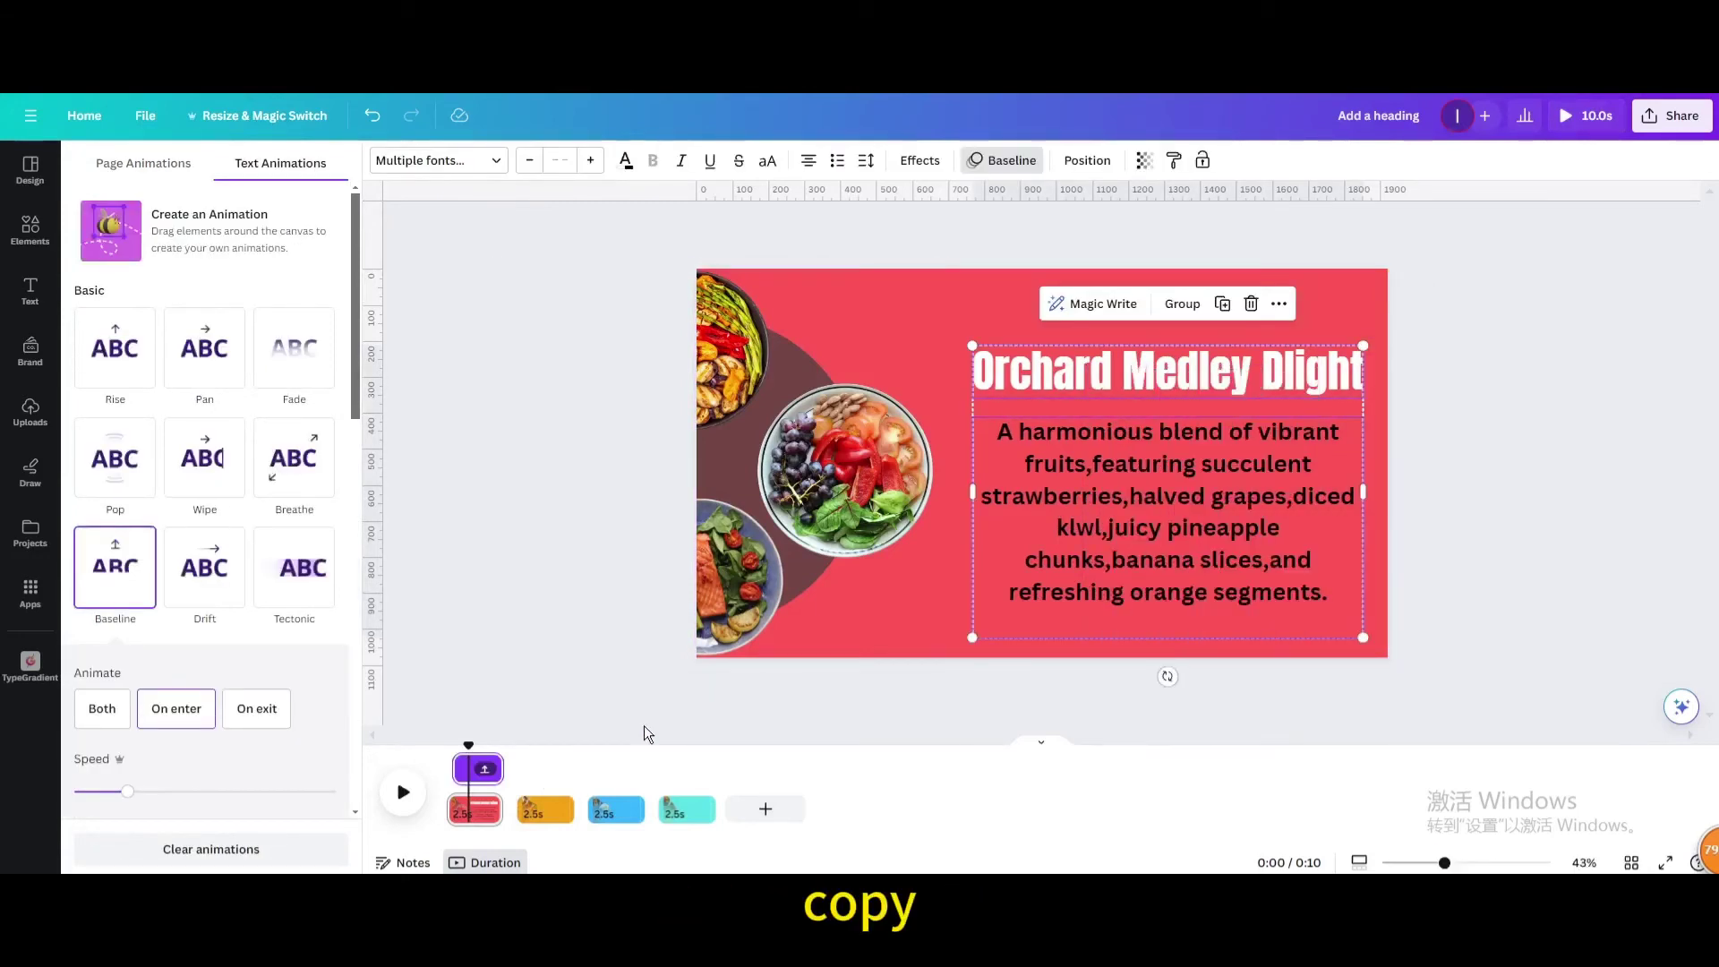
pyautogui.click(548, 809)
pyautogui.rightClick(1078, 380)
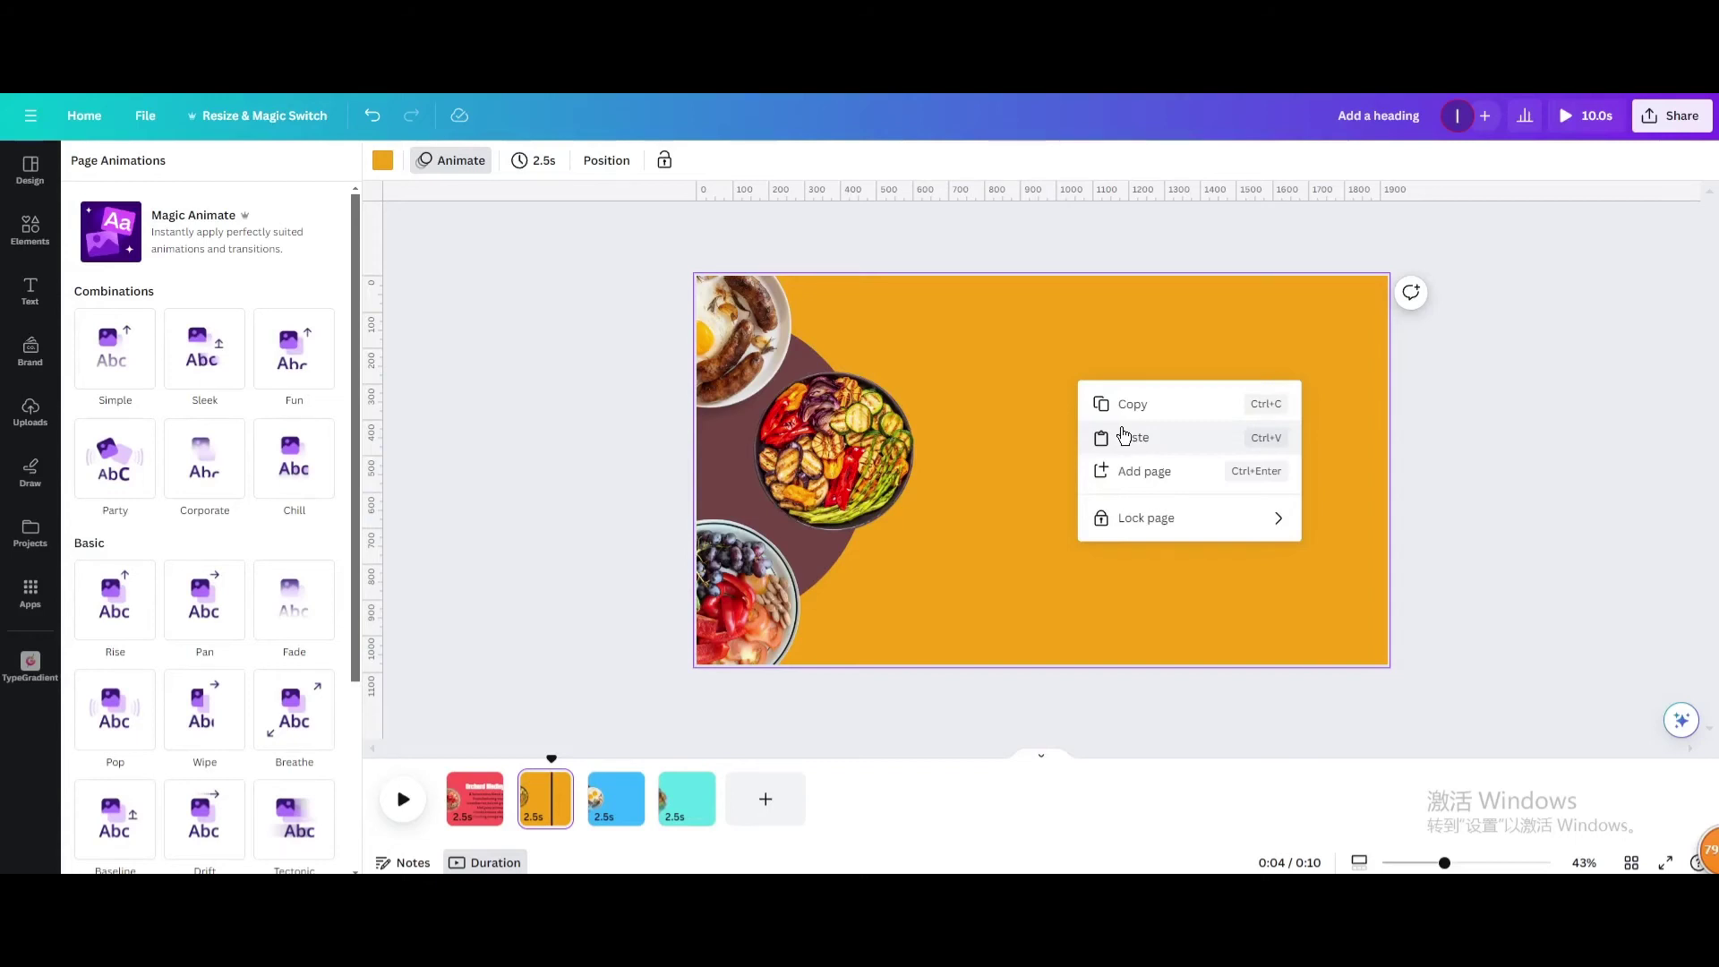
pyautogui.click(1124, 436)
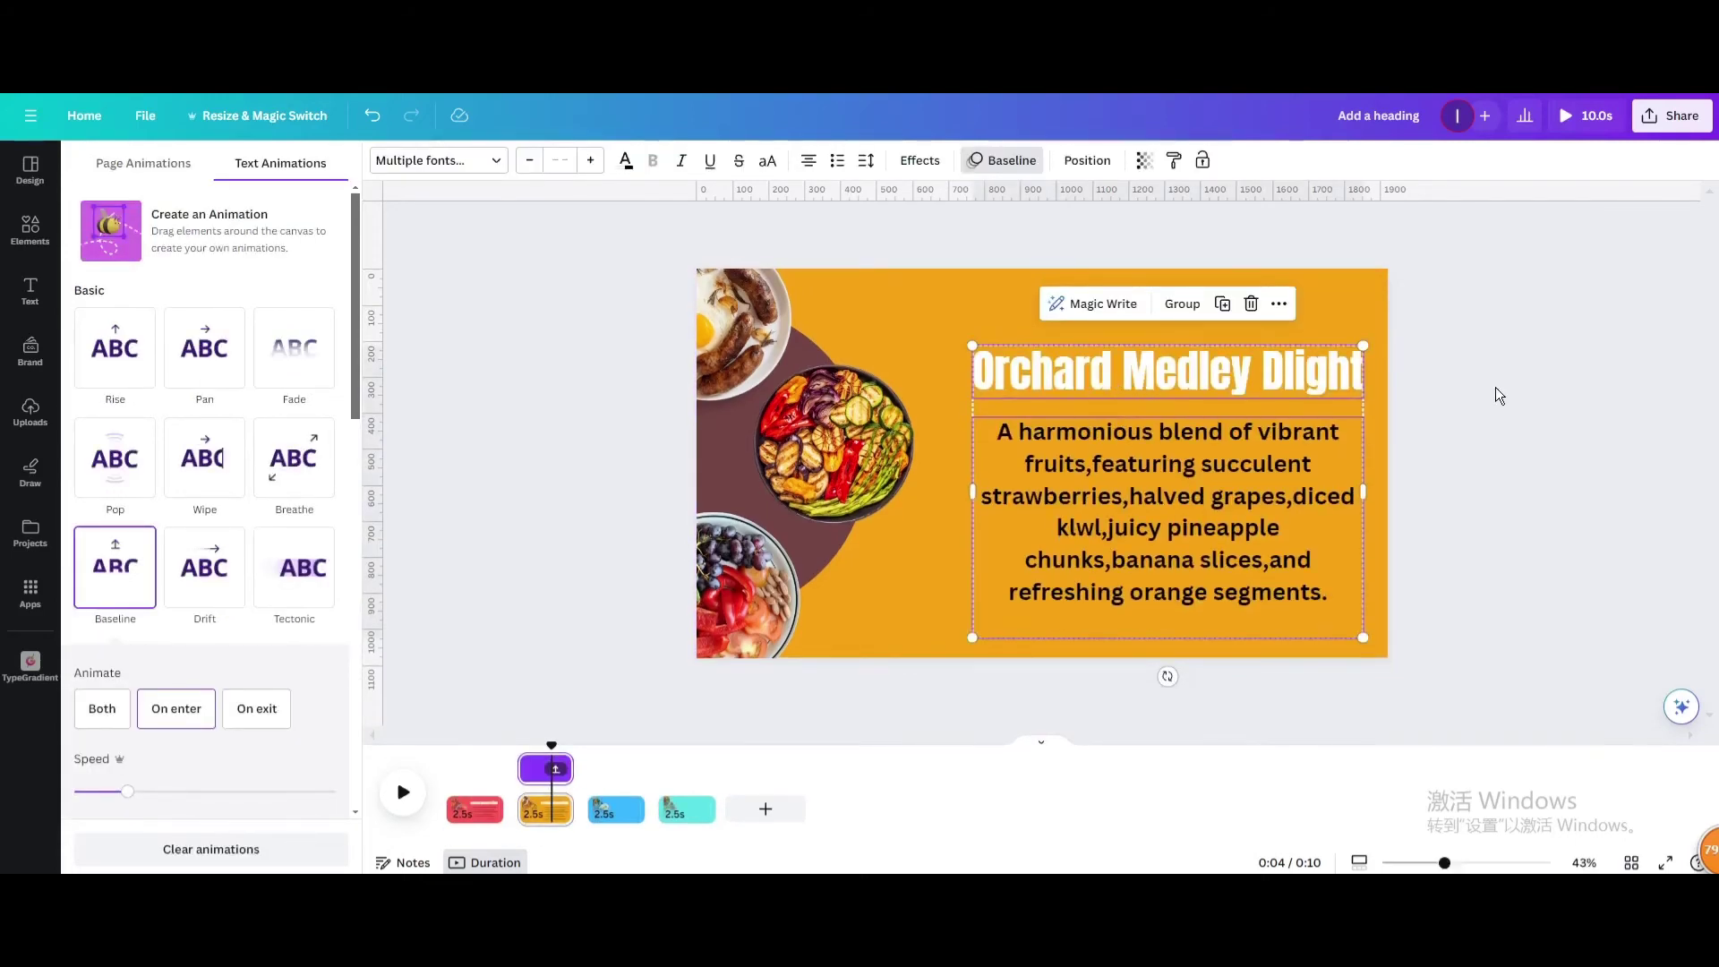
# Change the orange page's title to "Berry Symphony Exltravaganza", shrink it to one line and place it above the description.
pyautogui.click(1500, 395)
pyautogui.doubleClick(1245, 369)
pyautogui.hotkey('ctrl', 'v')
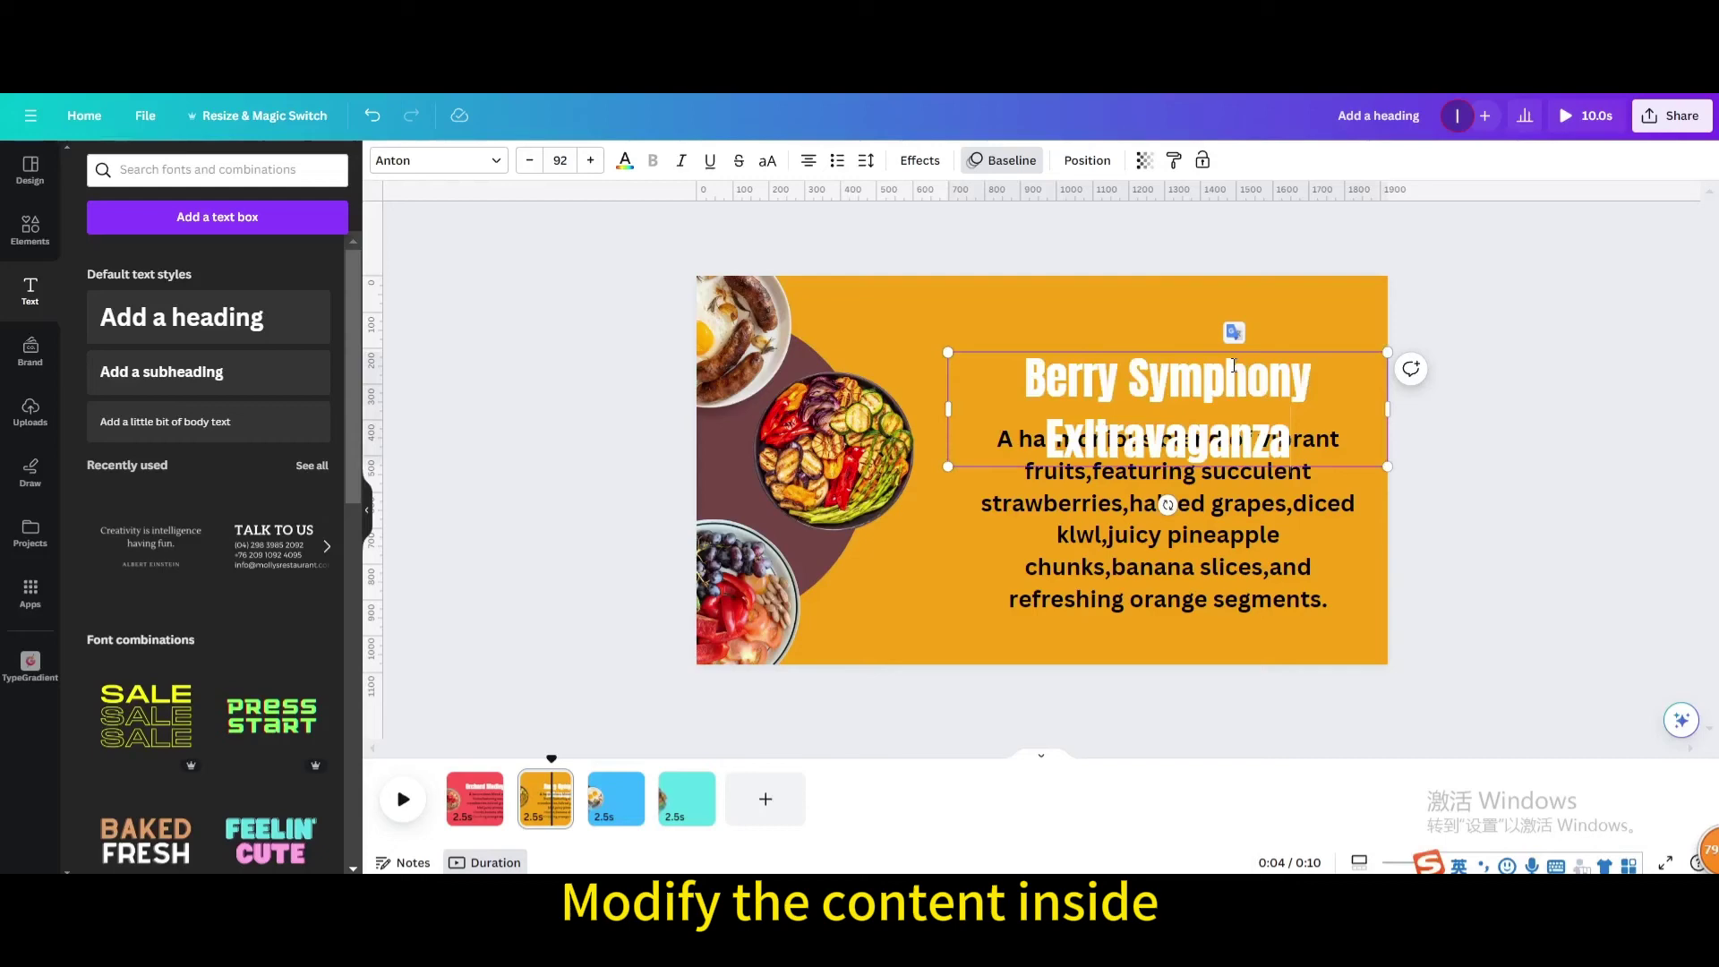
pyautogui.moveTo(950, 410); pyautogui.dragTo(835, 417)
pyautogui.moveTo(1388, 403); pyautogui.dragTo(1255, 395)
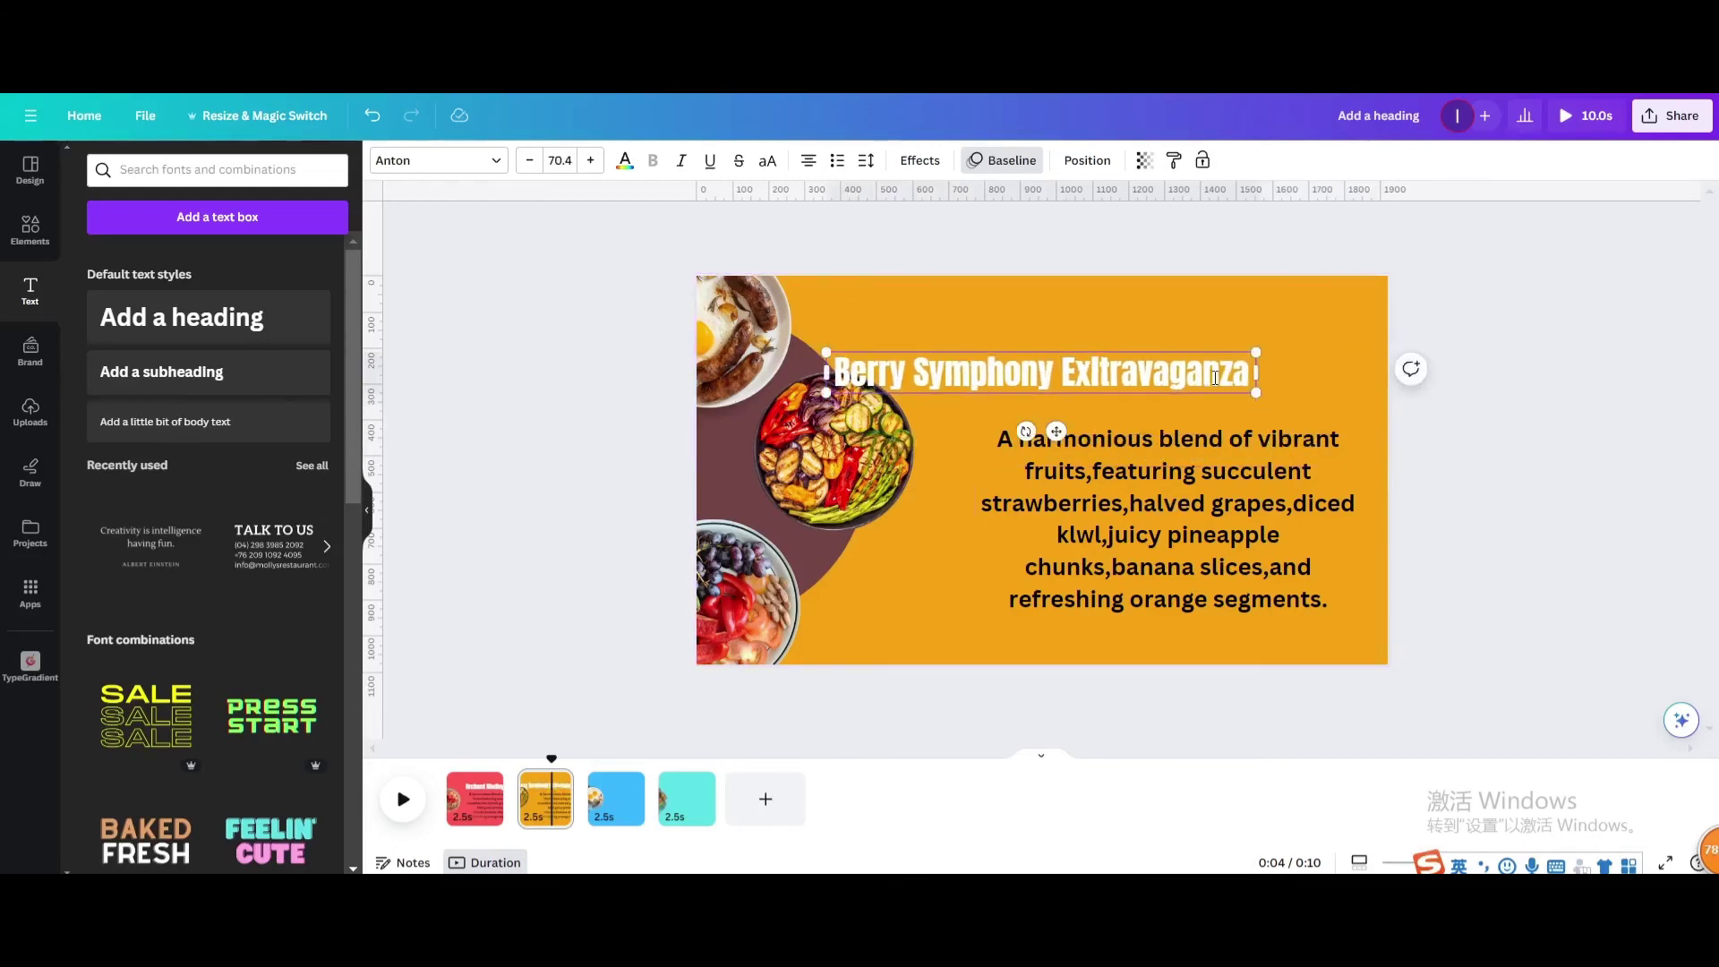
pyautogui.moveTo(1068, 435); pyautogui.dragTo(1175, 441)
# Replace the orange page's description with the berry text beginning "Embak on a journey through a berry bliss with this vibrant ensemble".
pyautogui.click(1167, 440)
pyautogui.moveTo(1327, 600); pyautogui.dragTo(951, 408)
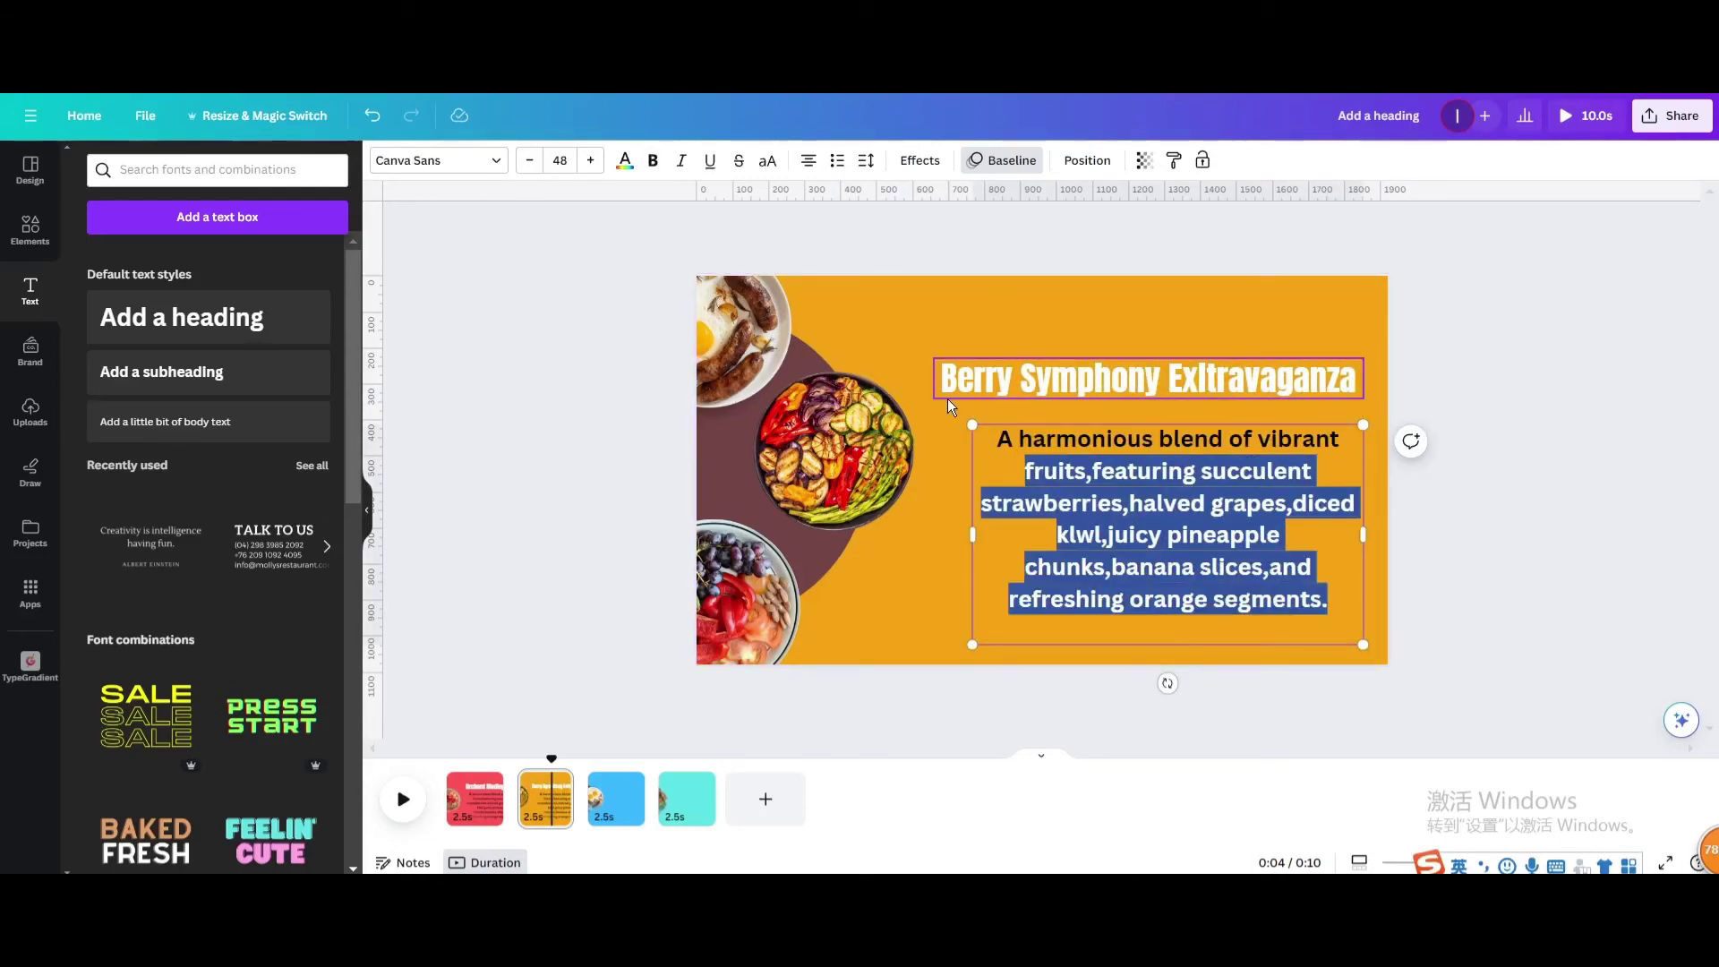
pyautogui.hotkey('ctrl', 'v')
pyautogui.press('BackSpace')
pyautogui.click(1551, 573)
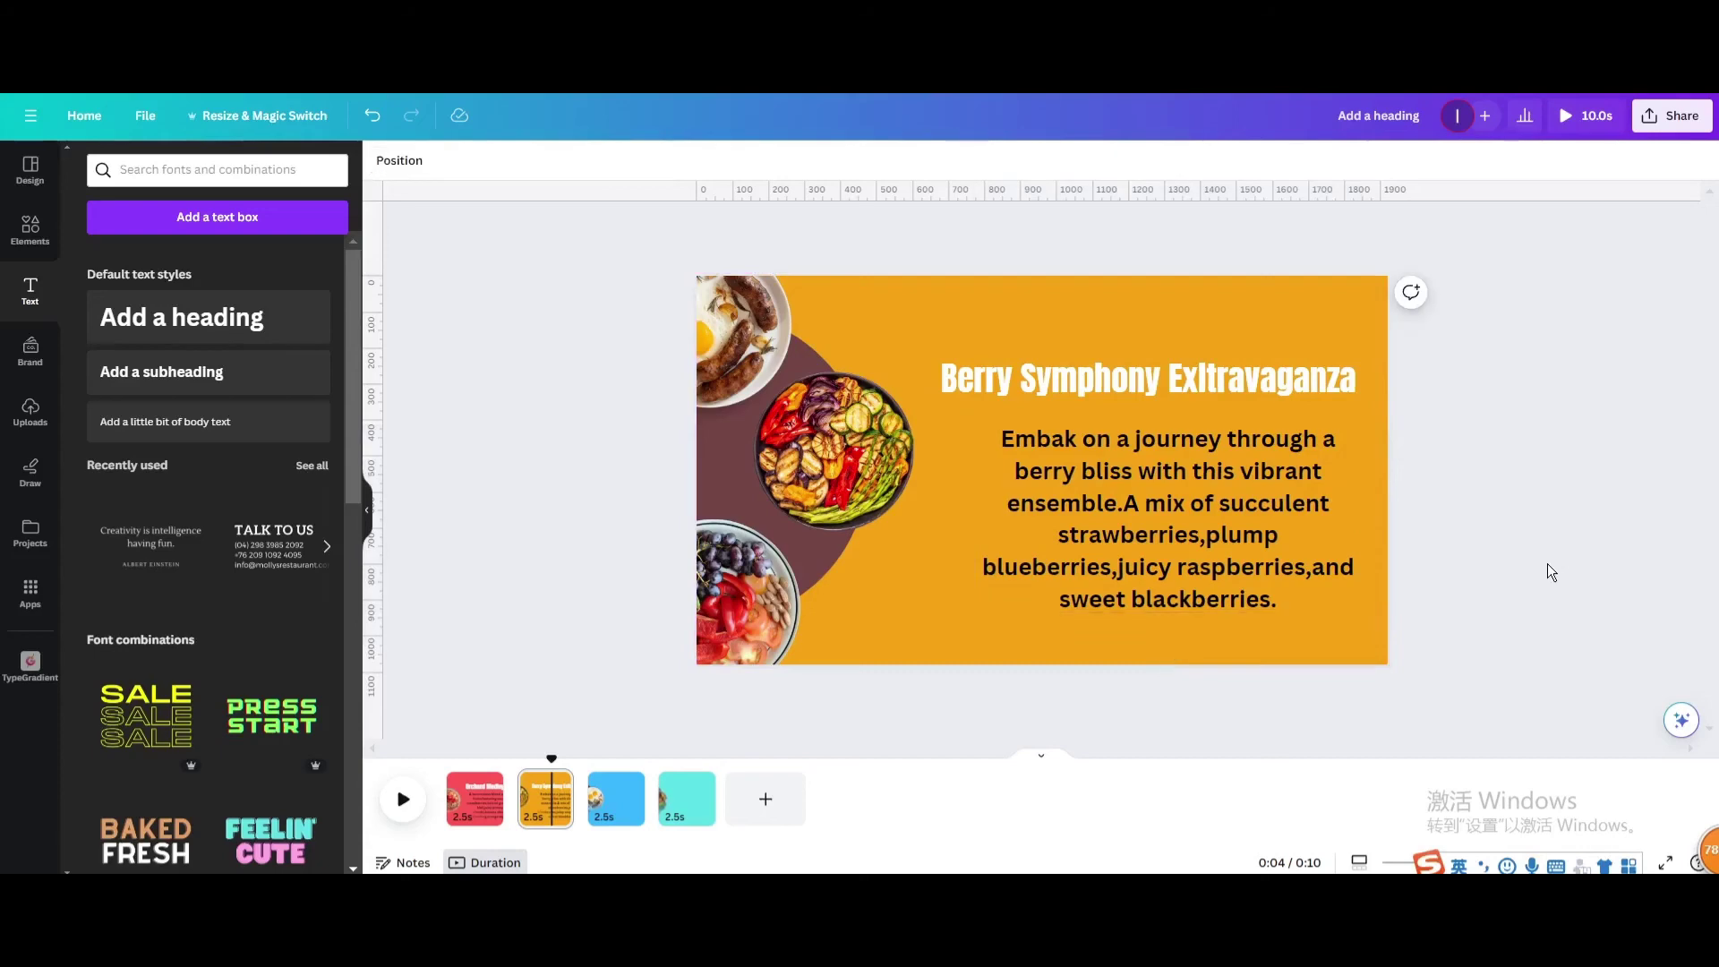
# Copy the orange page's title and description and paste them onto both the blue and turquoise pages.
pyautogui.click(615, 813)
pyautogui.click(548, 804)
pyautogui.moveTo(1560, 660); pyautogui.dragTo(1107, 389)
pyautogui.rightClick(1103, 389)
pyautogui.click(1155, 411)
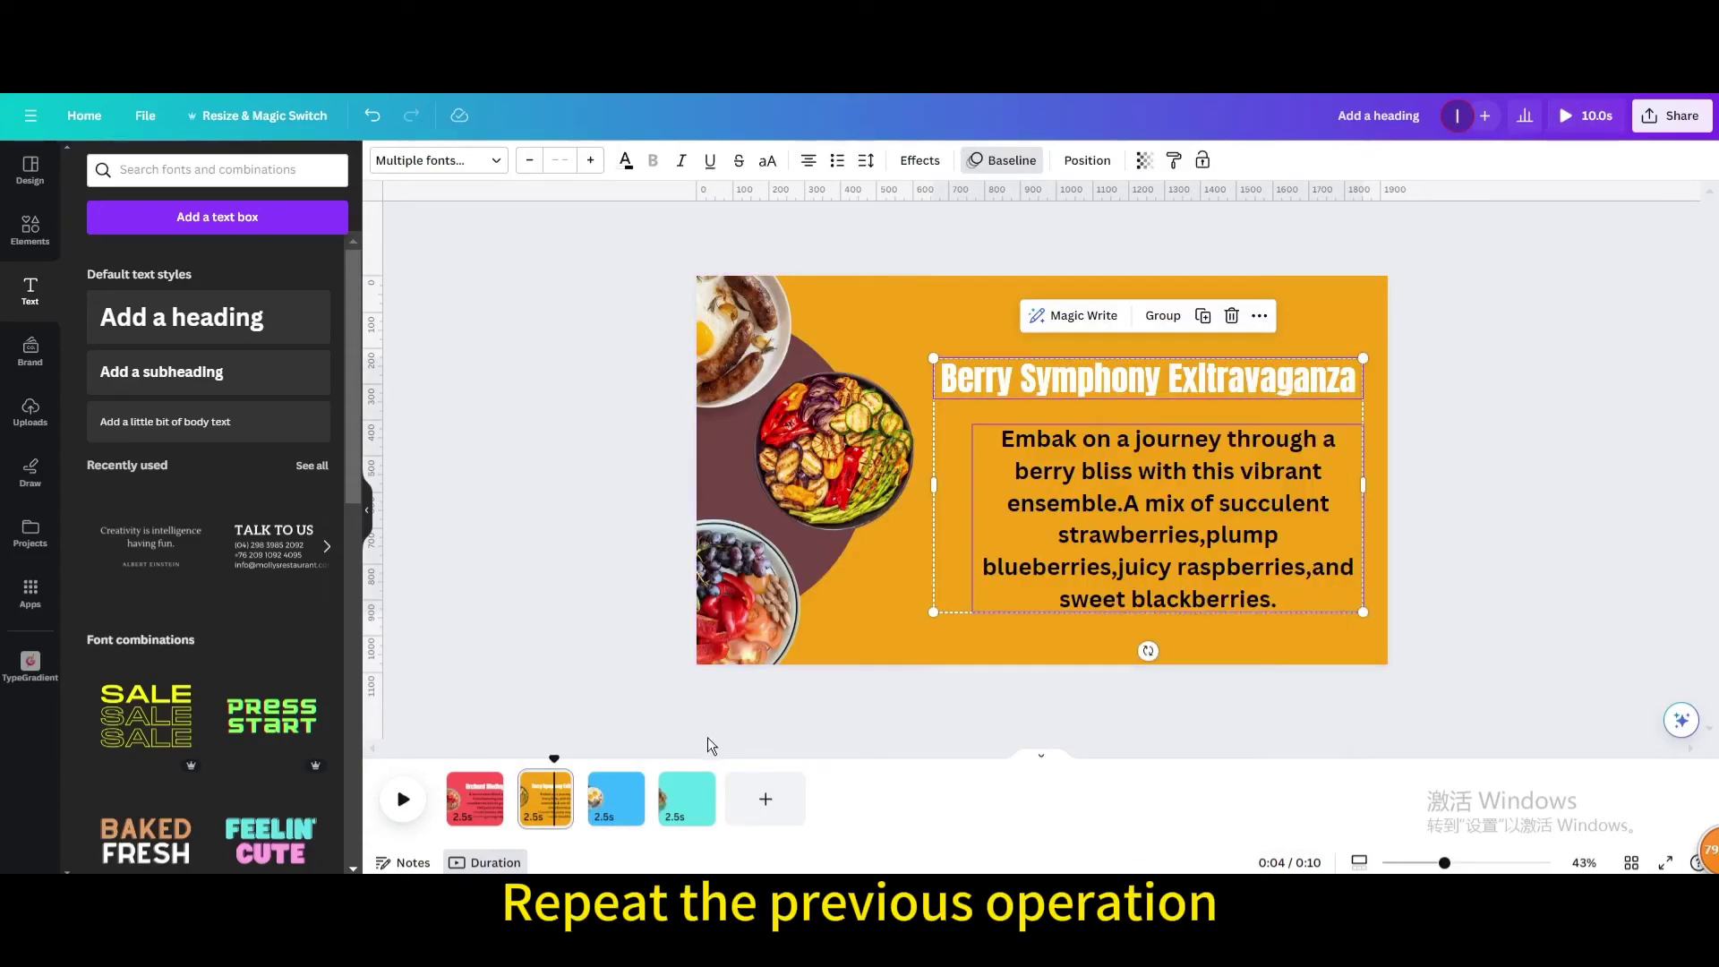
pyautogui.click(627, 790)
pyautogui.rightClick(1092, 366)
pyautogui.click(1132, 430)
pyautogui.click(686, 799)
pyautogui.rightClick(1079, 383)
pyautogui.click(1116, 445)
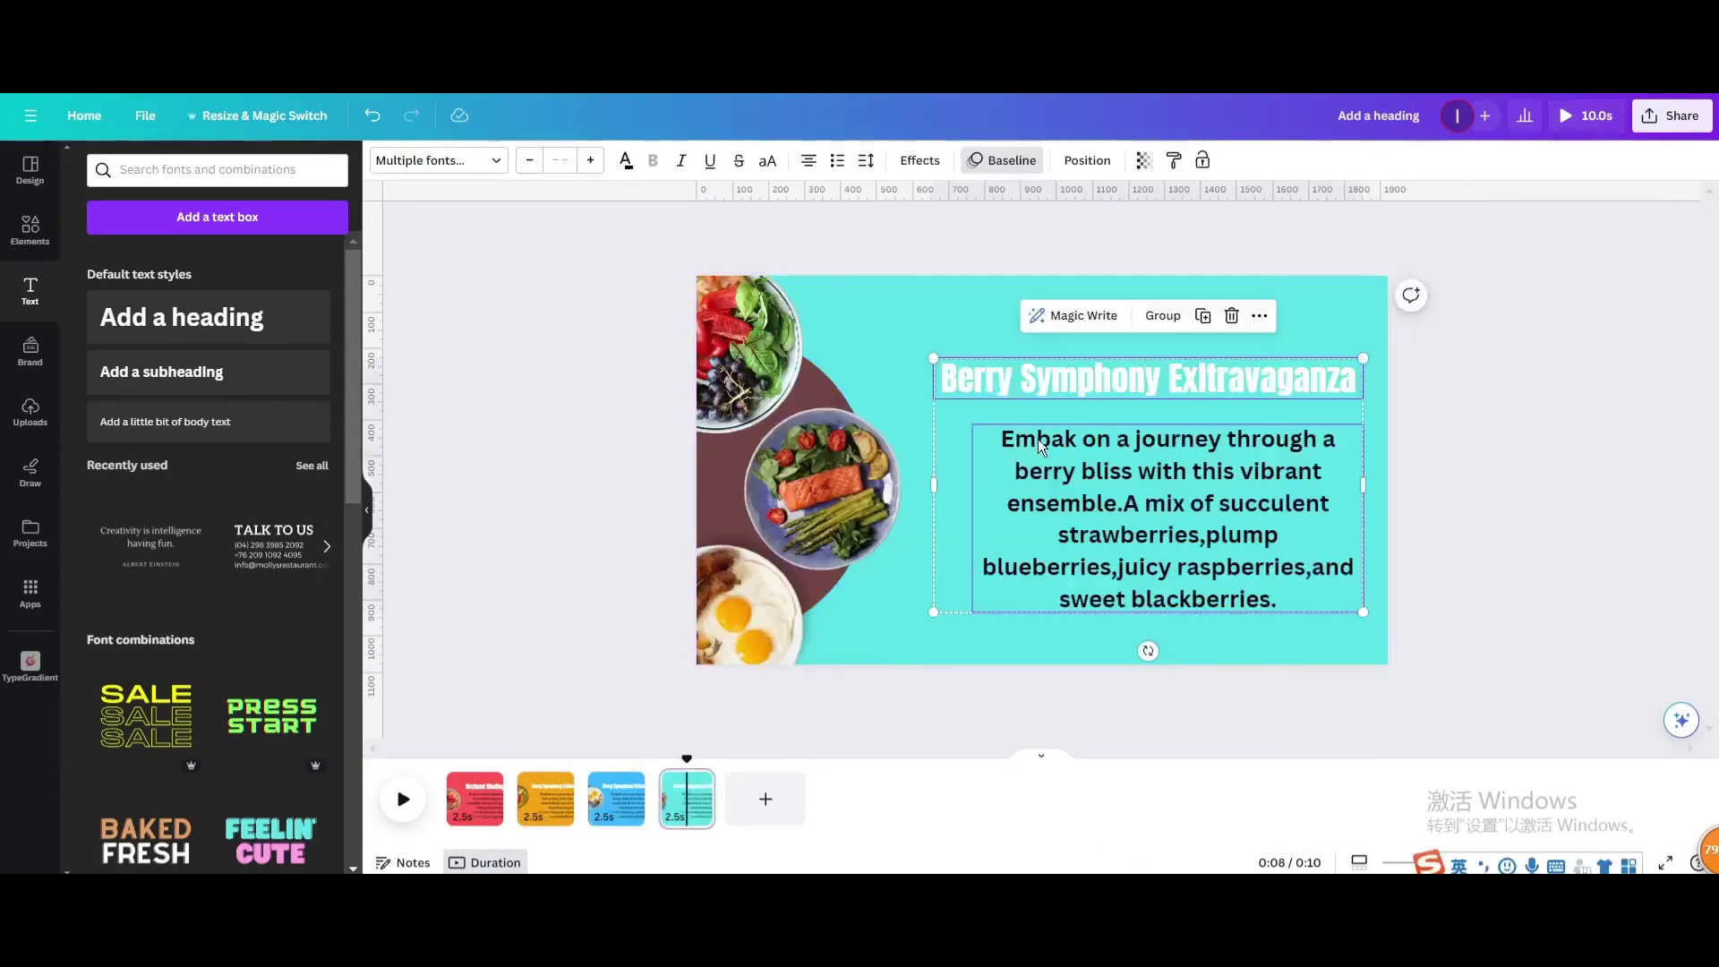
# Change the blue page's title to "Exotic Tropical Fusion" and replace its description with the matching tropical fruit text.
pyautogui.click(631, 795)
pyautogui.doubleClick(1164, 378)
pyautogui.hotkey('ctrl', 'v')
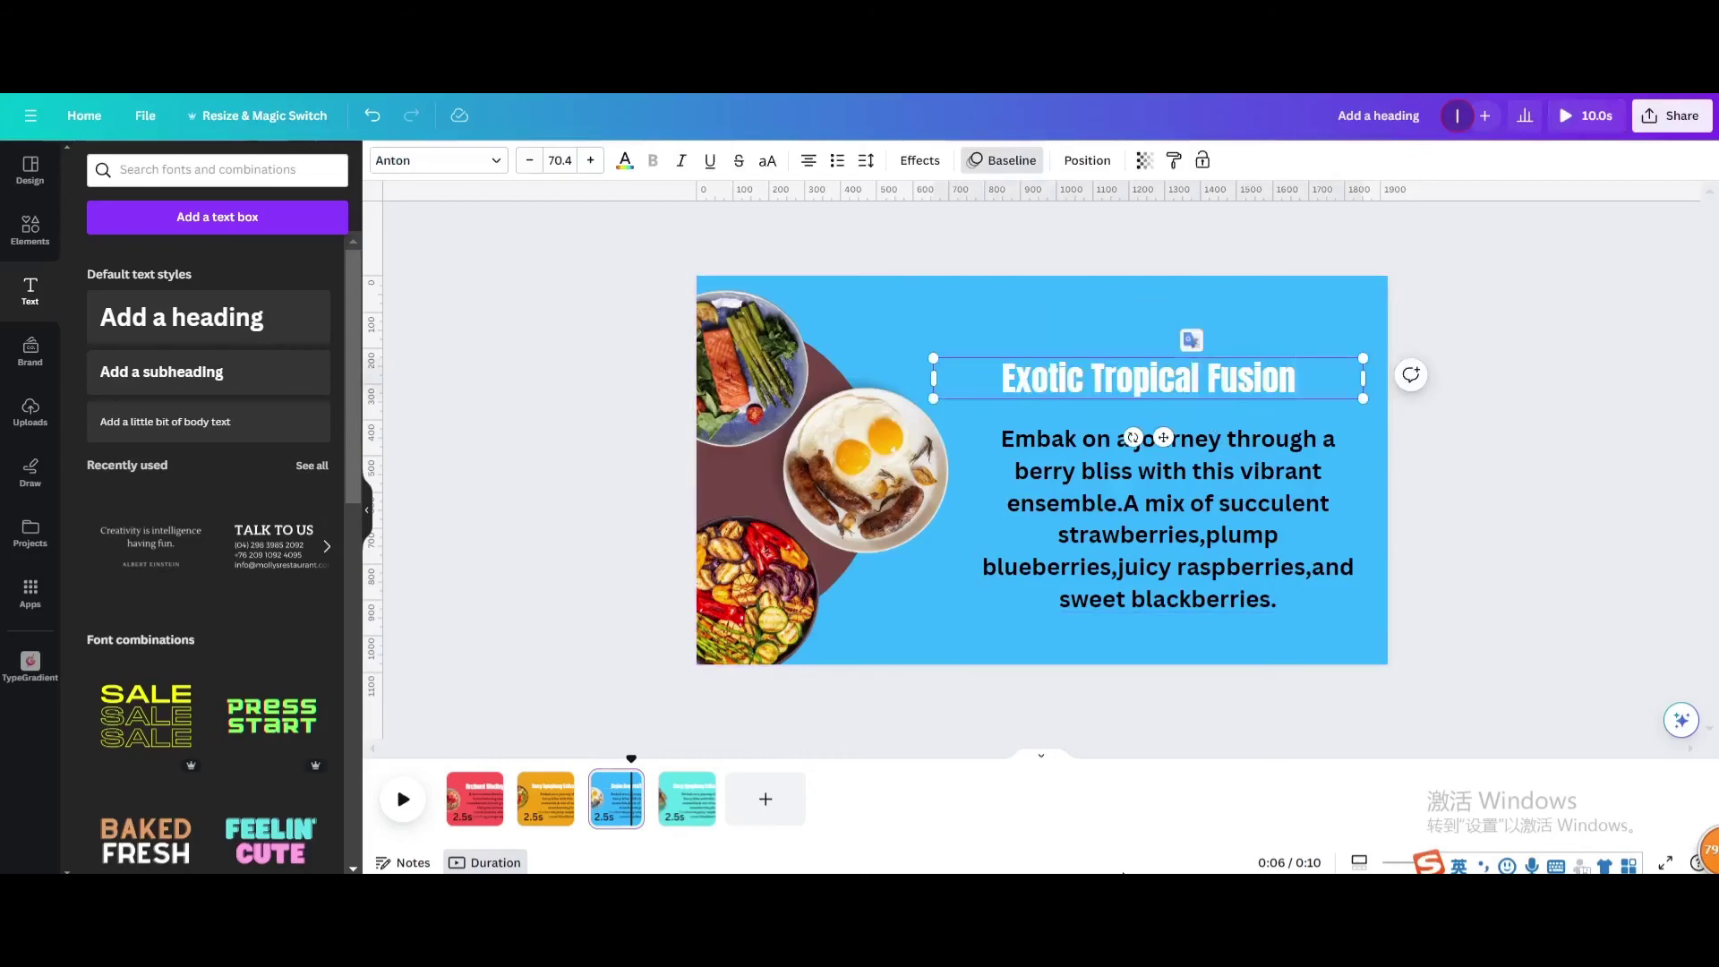
pyautogui.click(1192, 452)
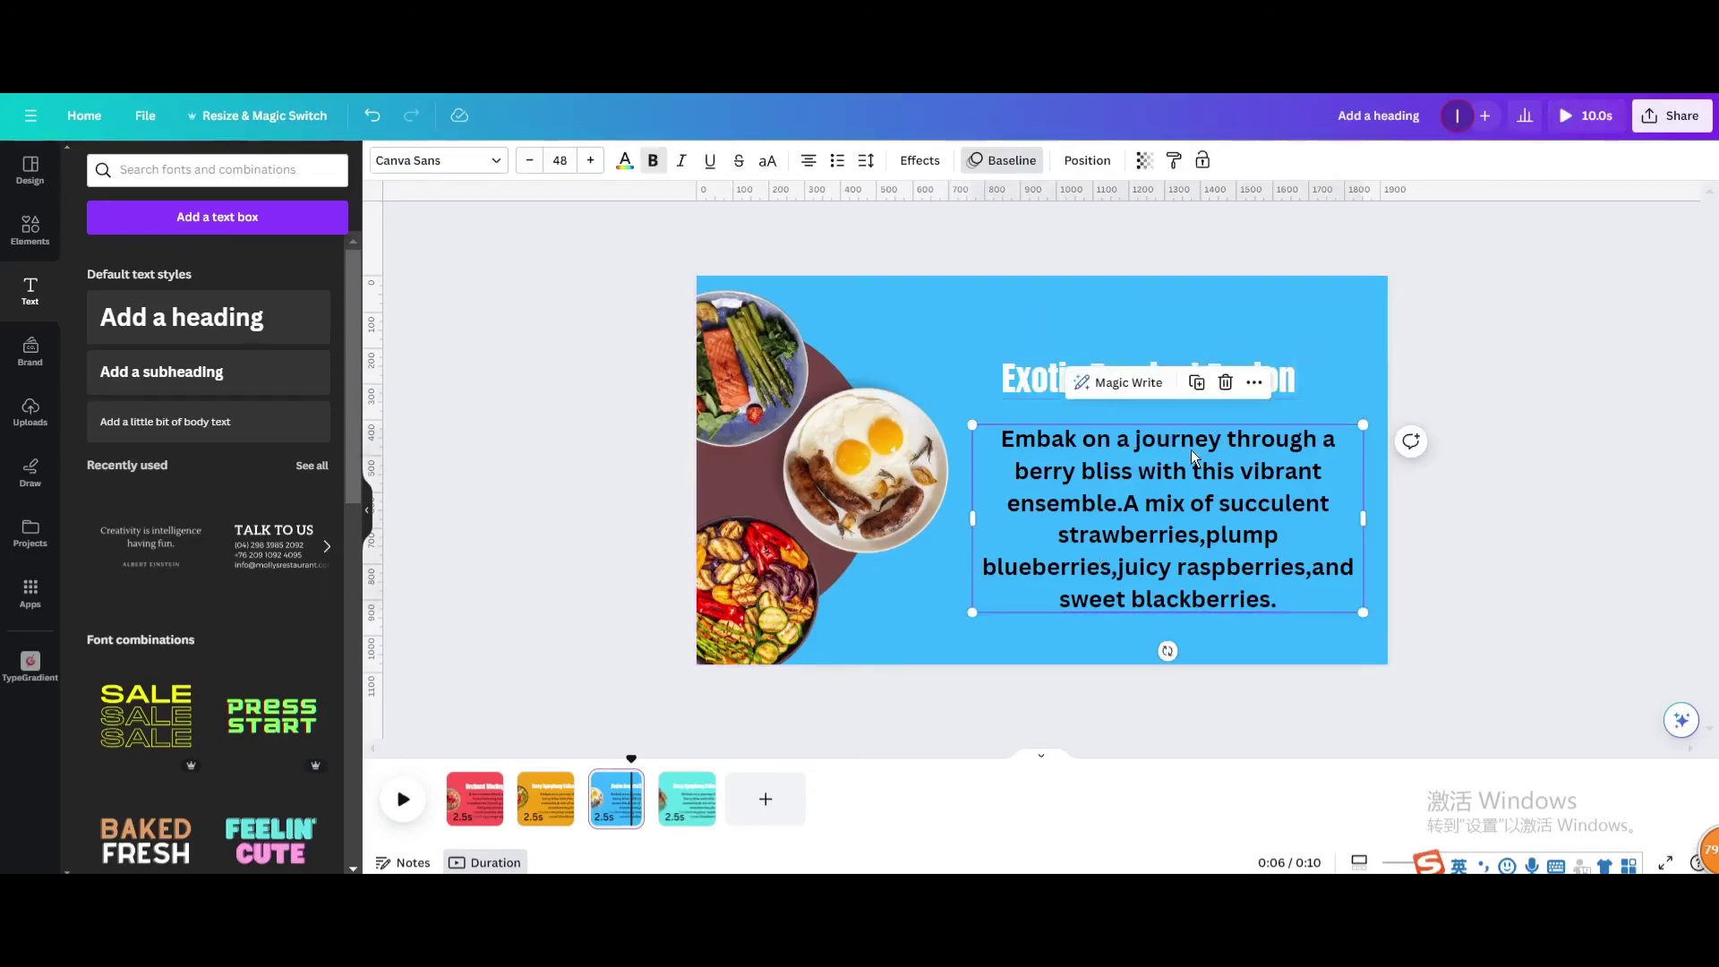
pyautogui.tripleClick(1192, 452)
pyautogui.hotkey('ctrl', 'v')
# Change the turquoise page's title to "Citrus Burst Sensation", replace its description with the text beginning "Experience the zing of flavors", and preview.
pyautogui.click(691, 795)
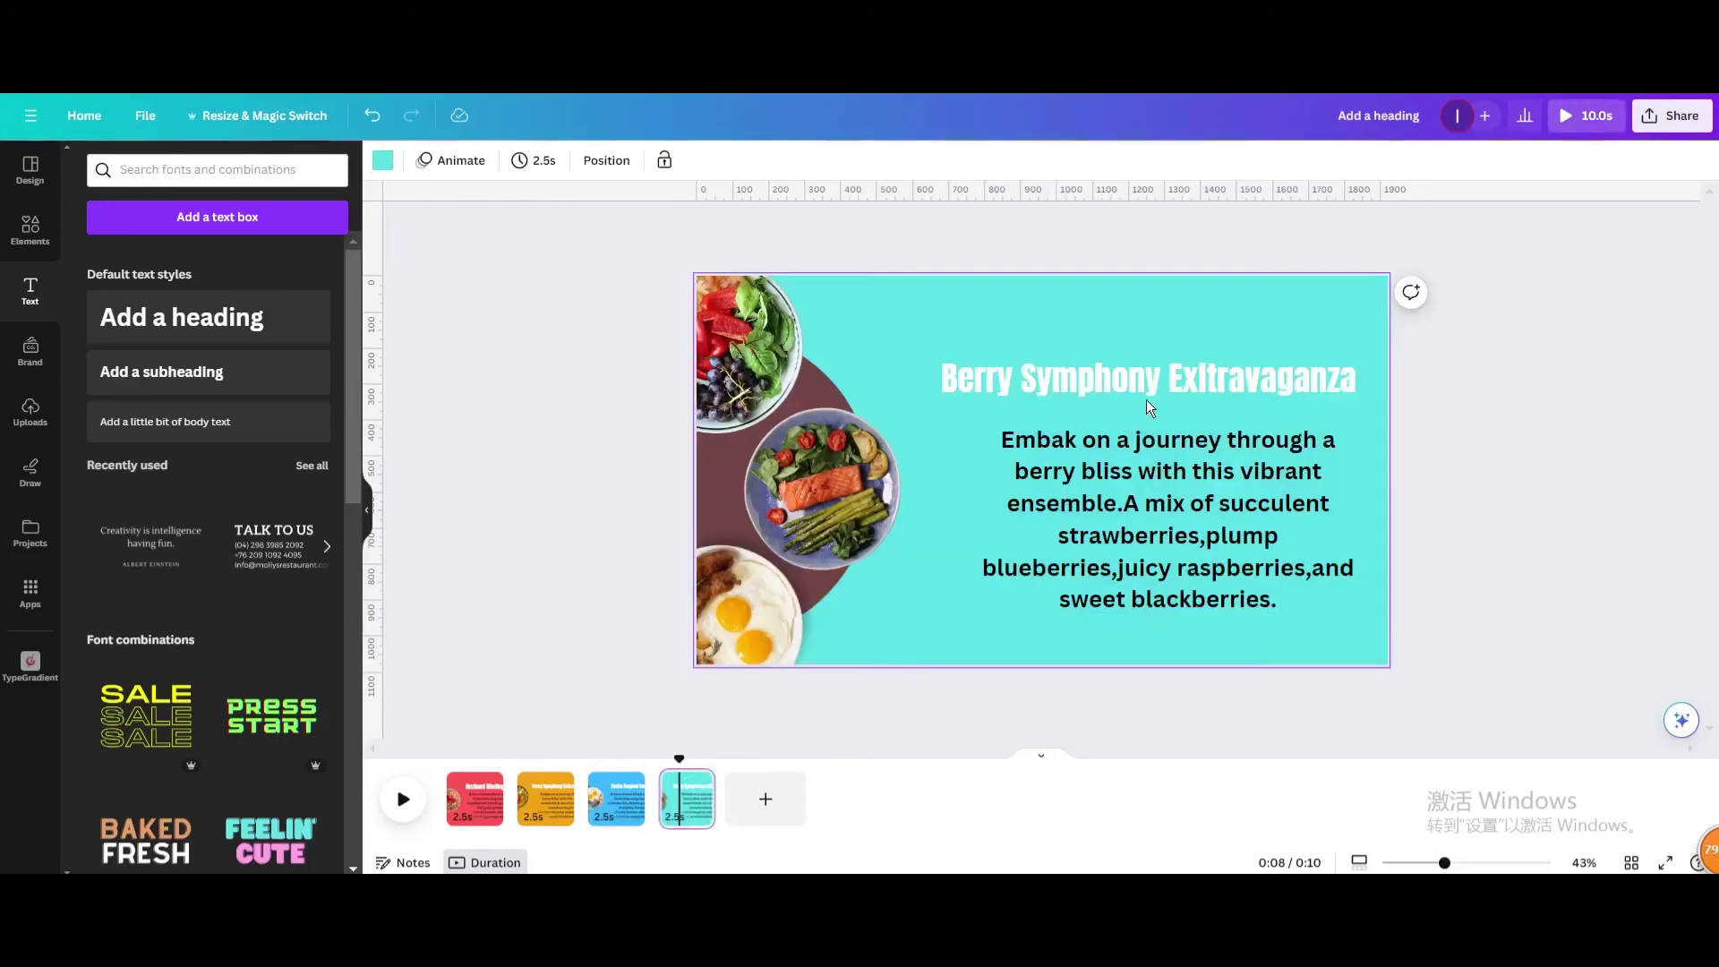
pyautogui.hotkey('ctrl', 'z')
pyautogui.hotkey('ctrl', 'z')
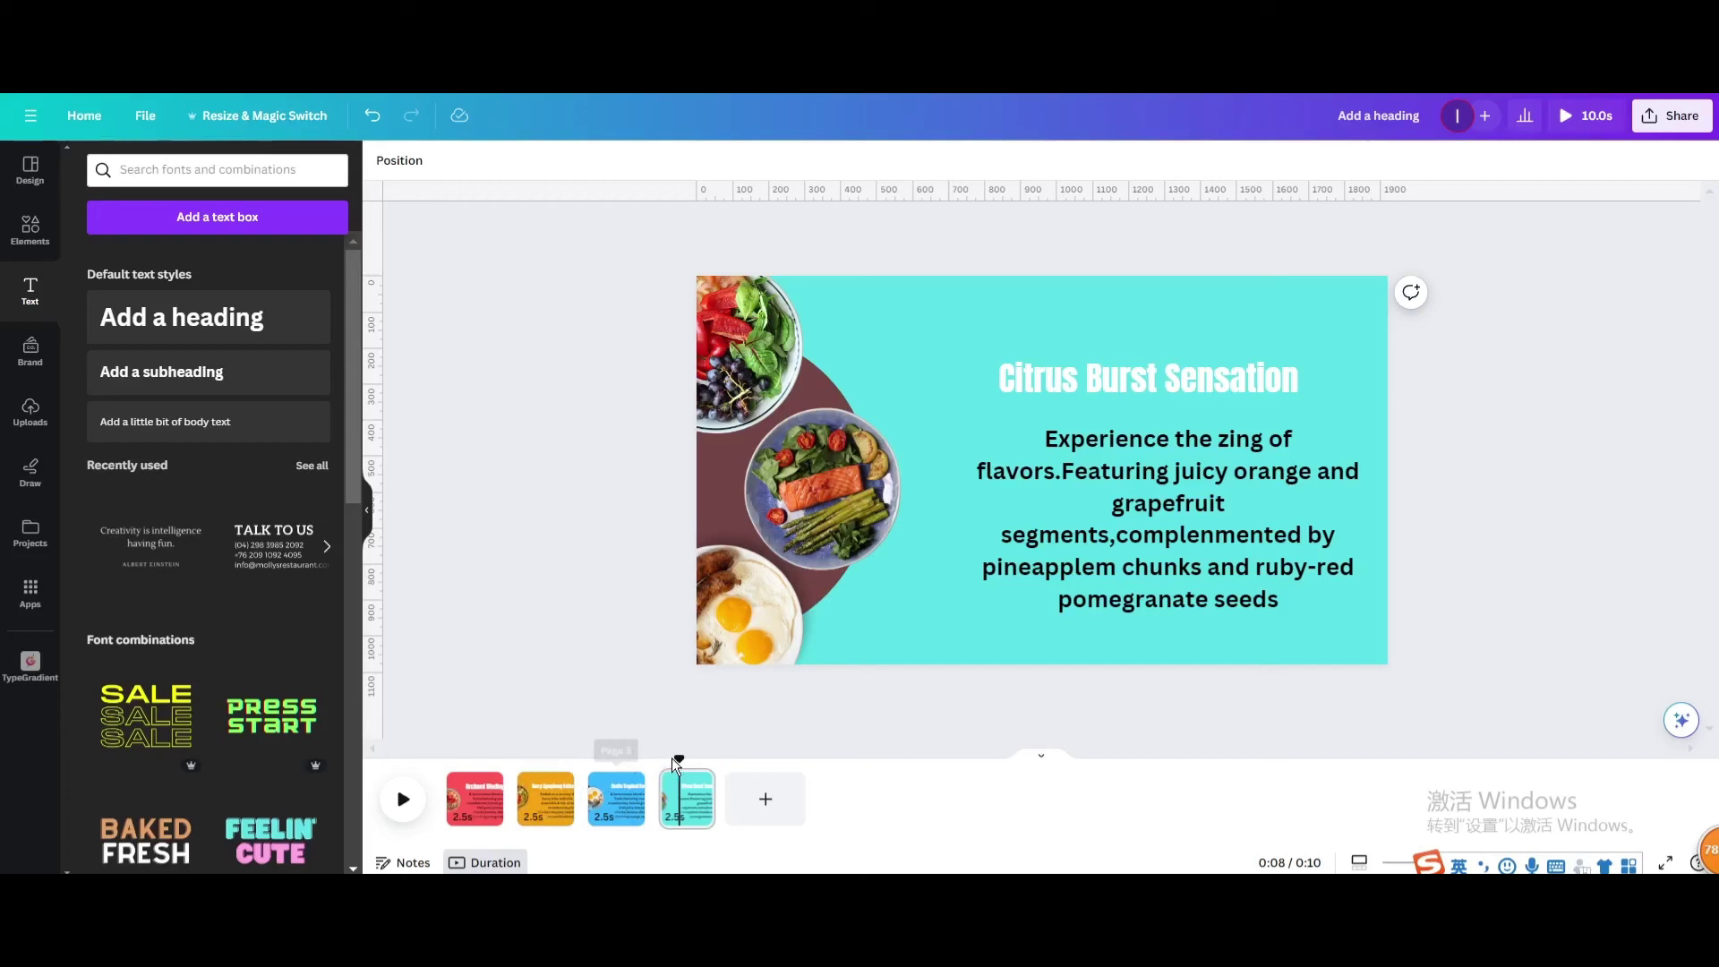
pyautogui.click(403, 799)
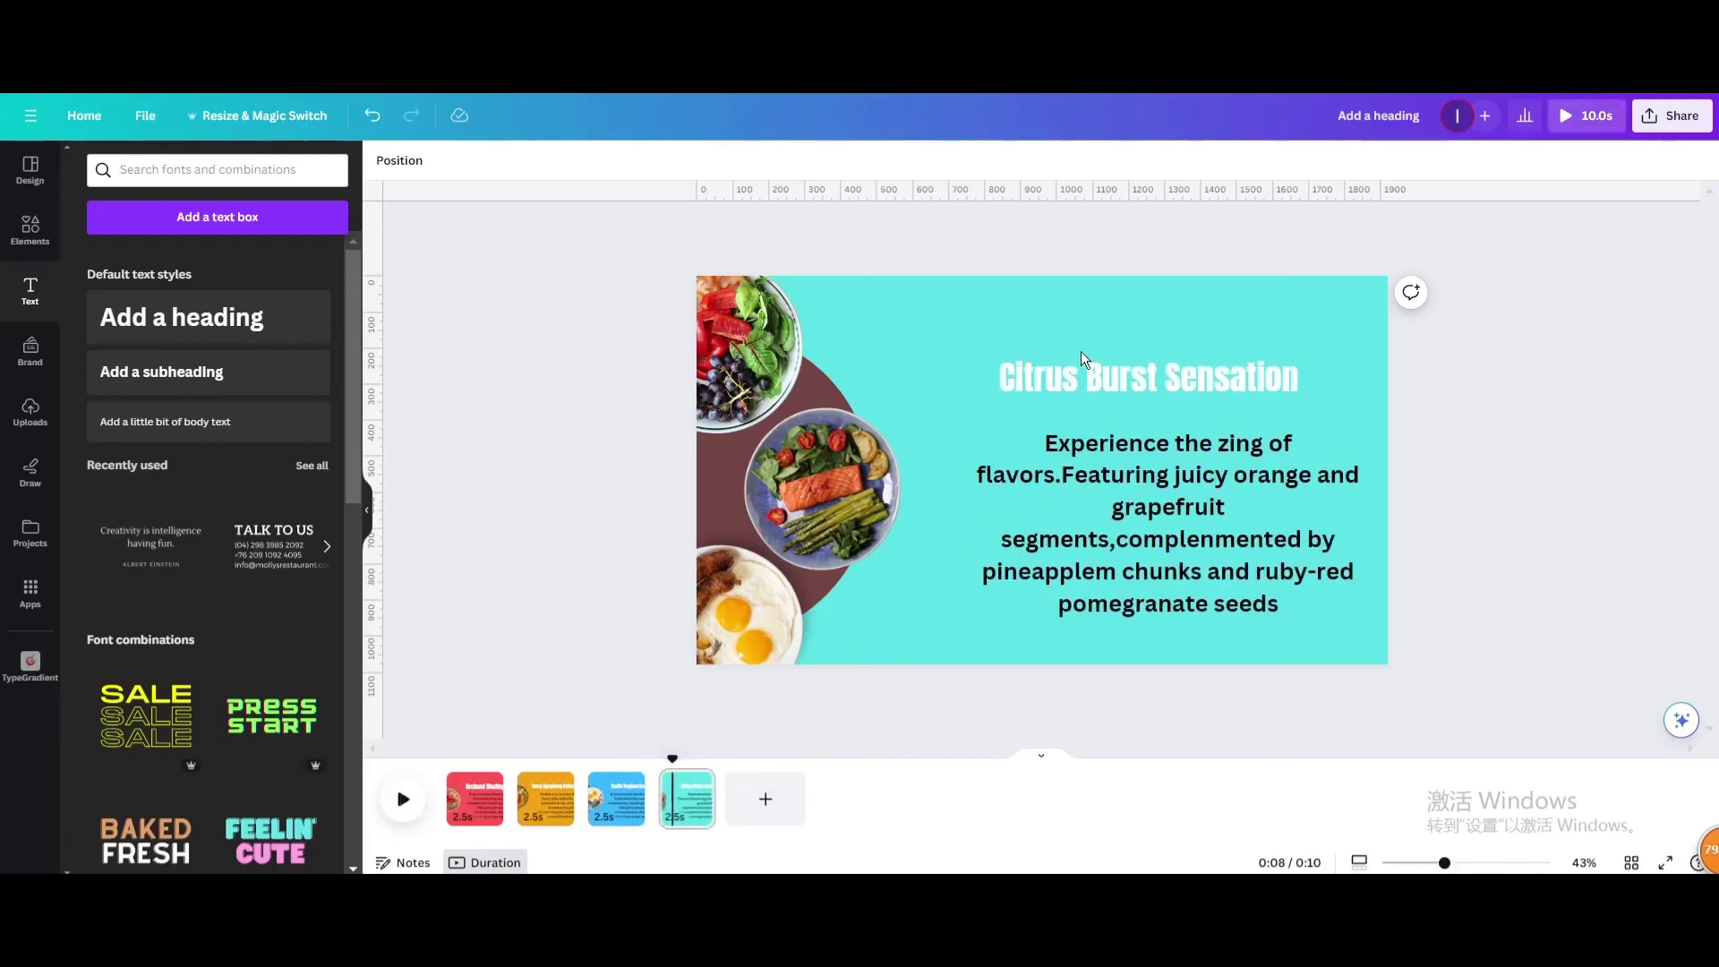
# Show the text timing on the orange page and trim the starts so the description enters after the title.
pyautogui.rightClick(1082, 384)
pyautogui.click(1129, 640)
pyautogui.click(551, 809)
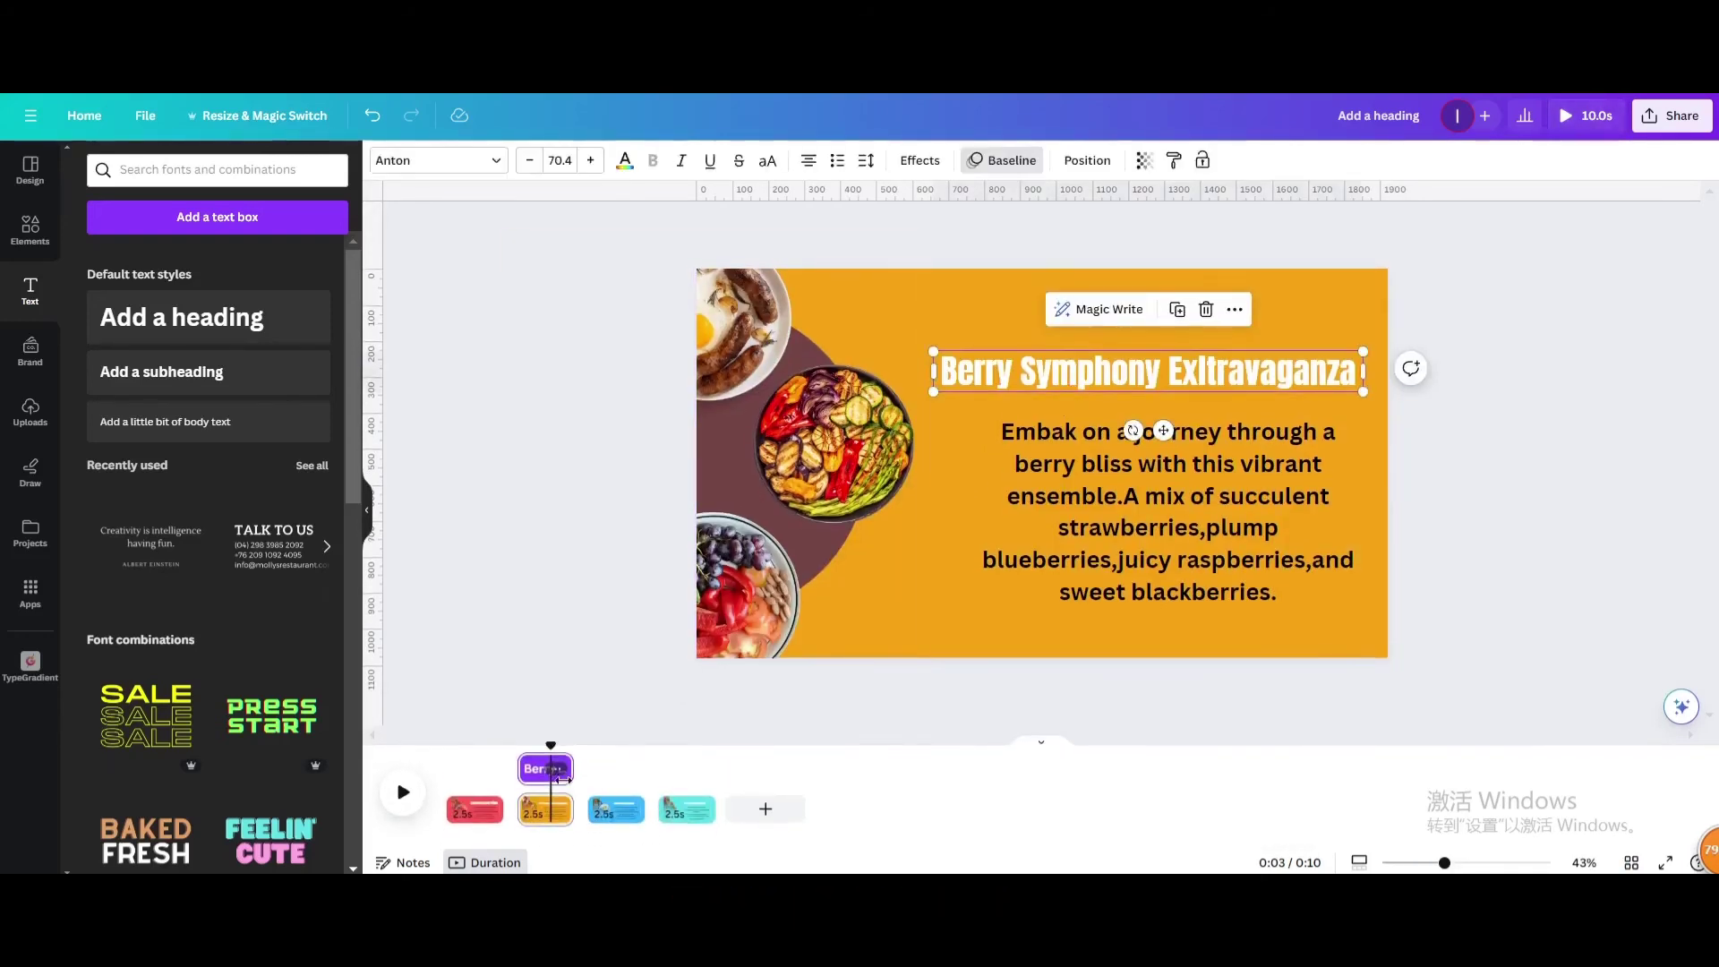
pyautogui.moveTo(522, 768); pyautogui.dragTo(687, 763)
pyautogui.click(1160, 466)
# Adjust the title and description timing on the blue page so the two texts enter one after the other.
pyautogui.click(615, 810)
pyautogui.click(1147, 371)
pyautogui.click(885, 652)
pyautogui.click(1016, 589)
# Trim the title and description start times on the turquoise page so the description follows the title.
pyautogui.click(691, 809)
pyautogui.click(1137, 381)
pyautogui.click(677, 762)
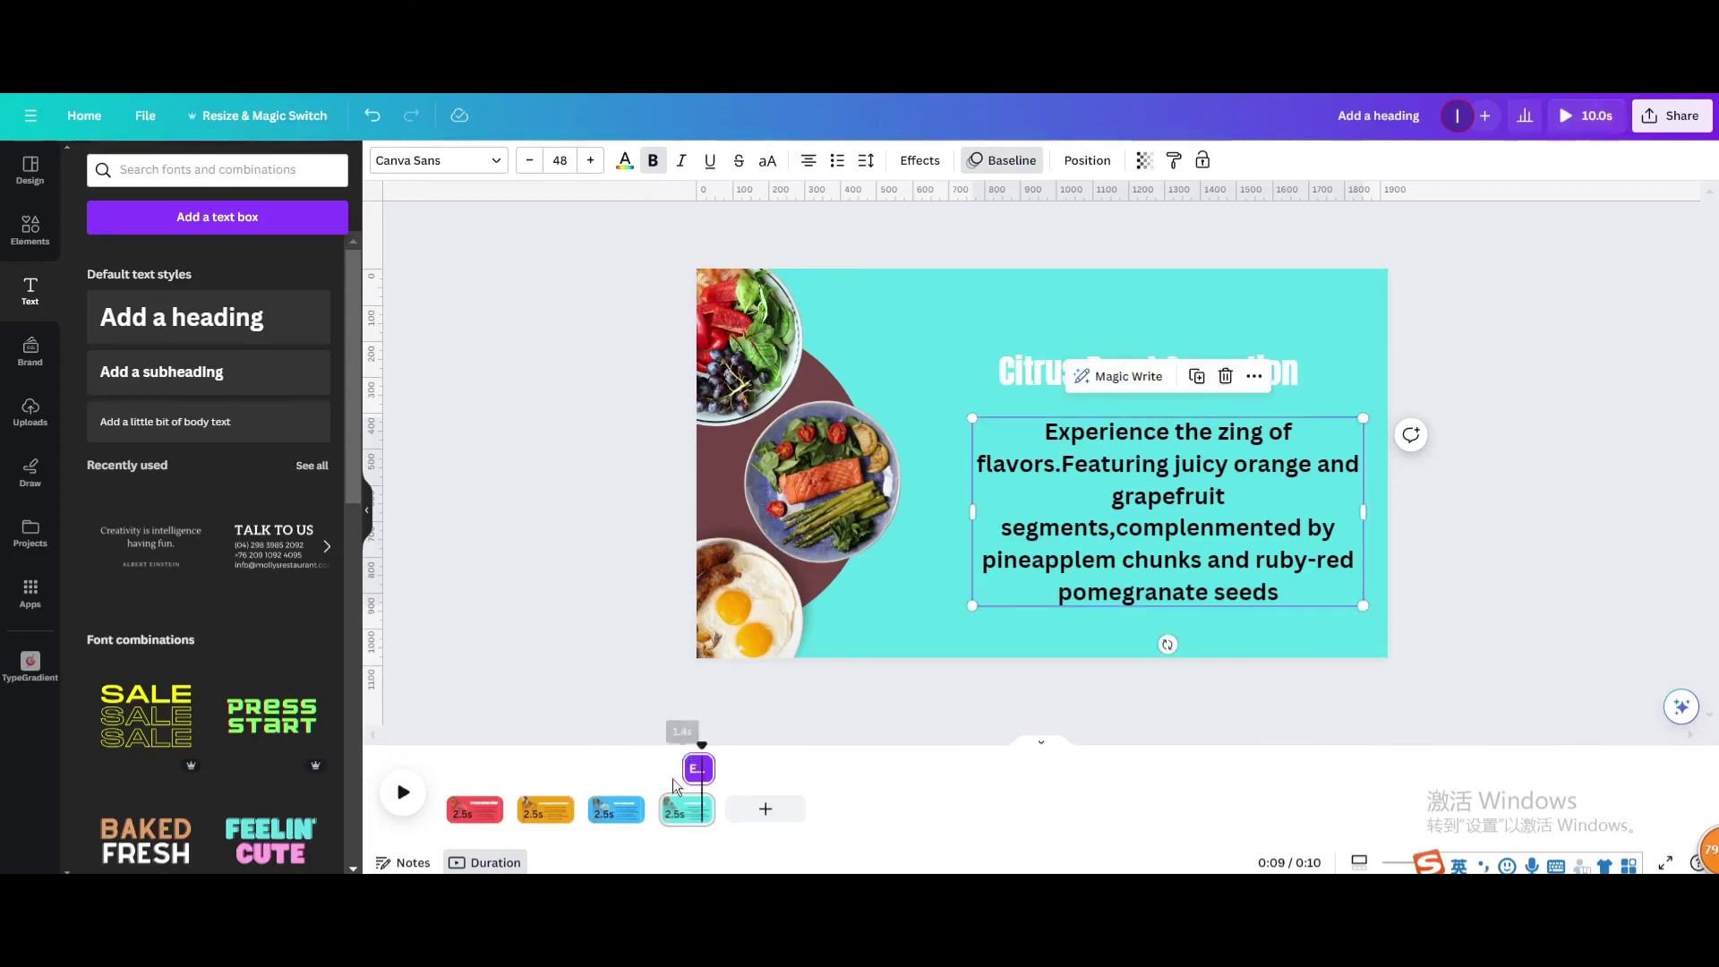
# Add the Match & Move transition with a 0.5-second duration between all pages and play the whole video.
pyautogui.click(520, 812)
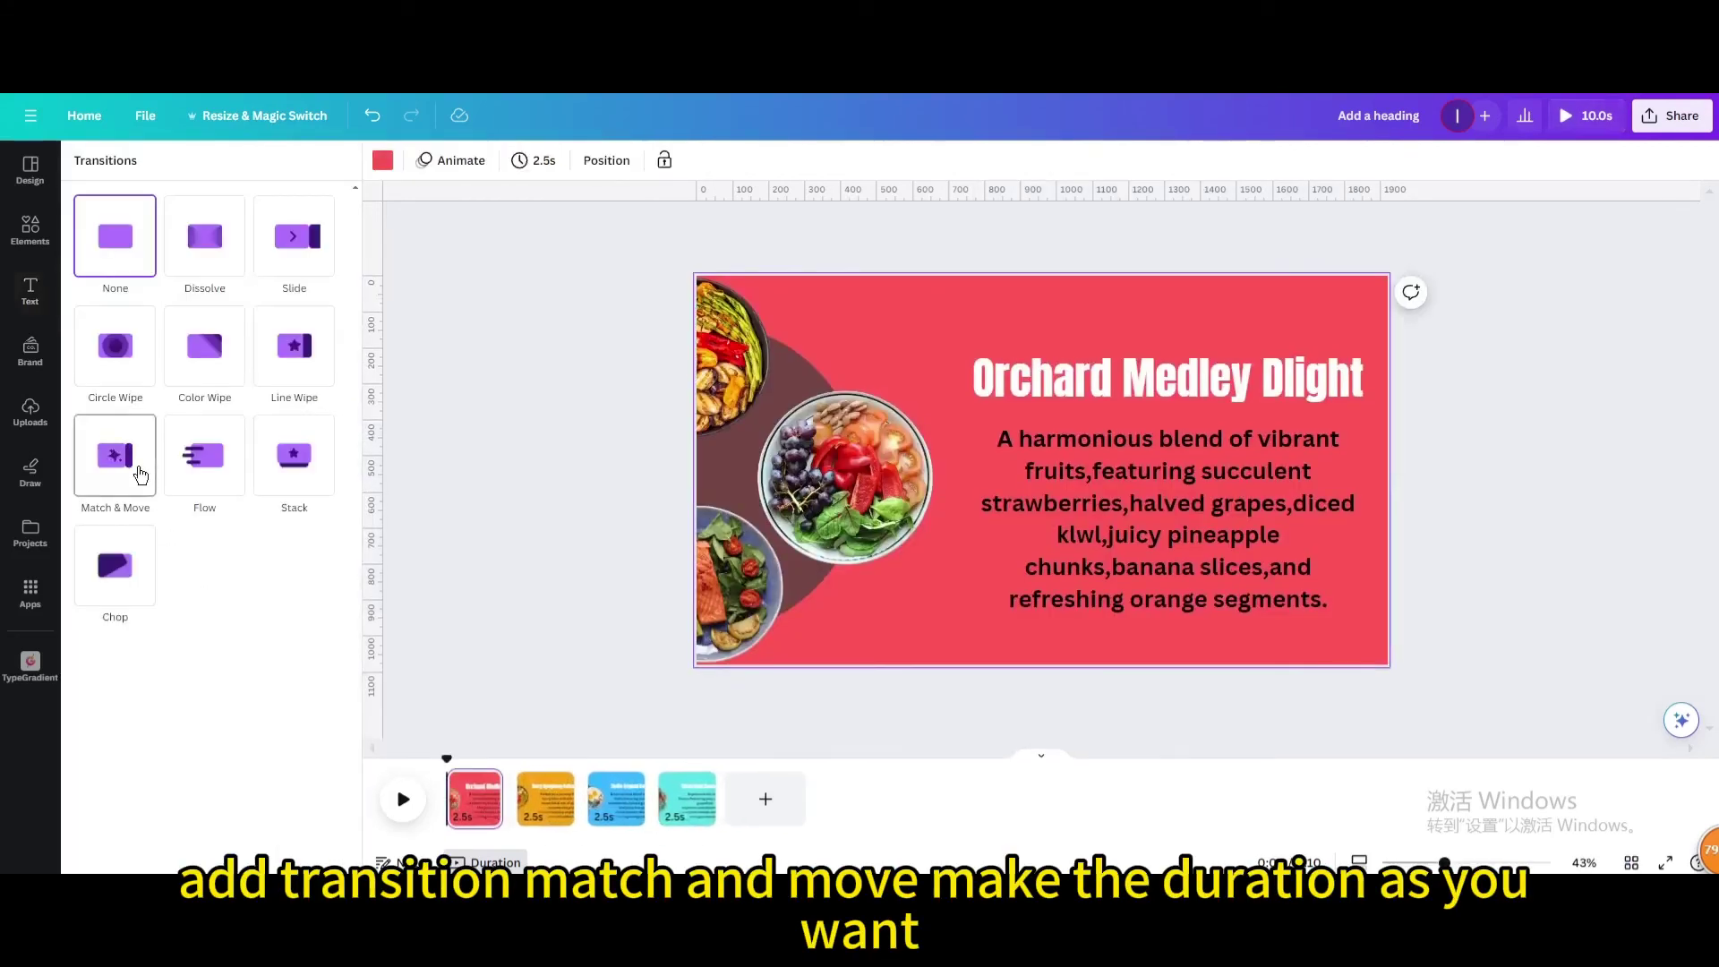
pyautogui.click(140, 474)
pyautogui.click(153, 850)
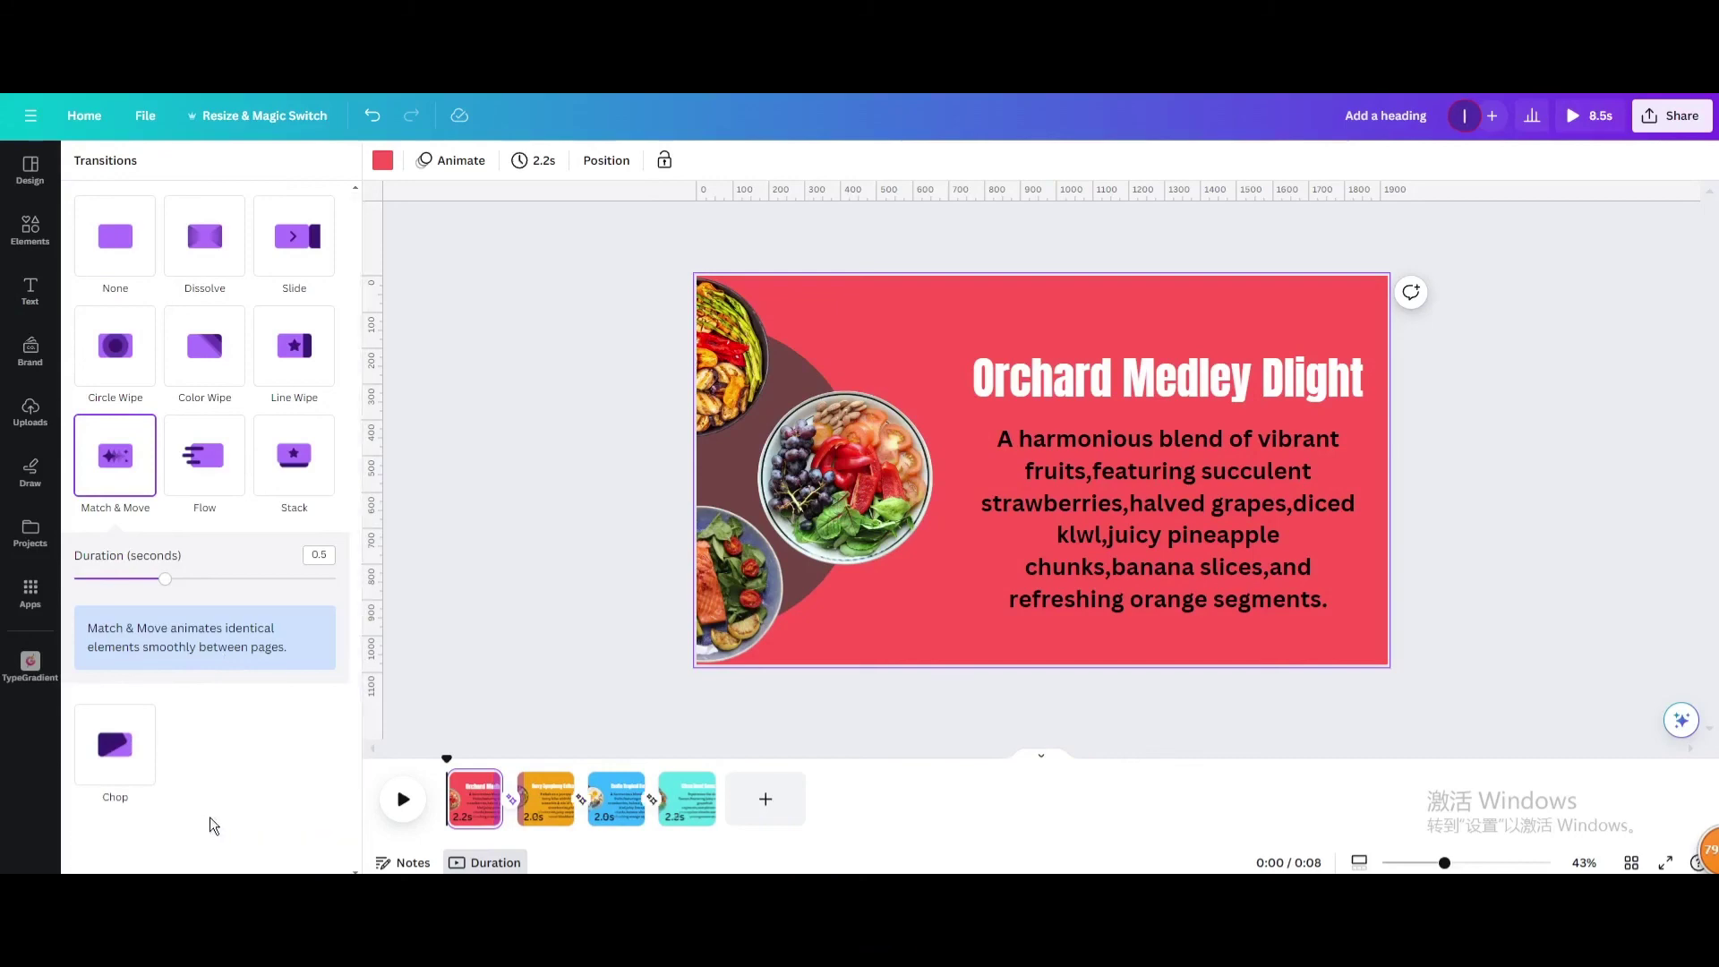
pyautogui.click(403, 806)
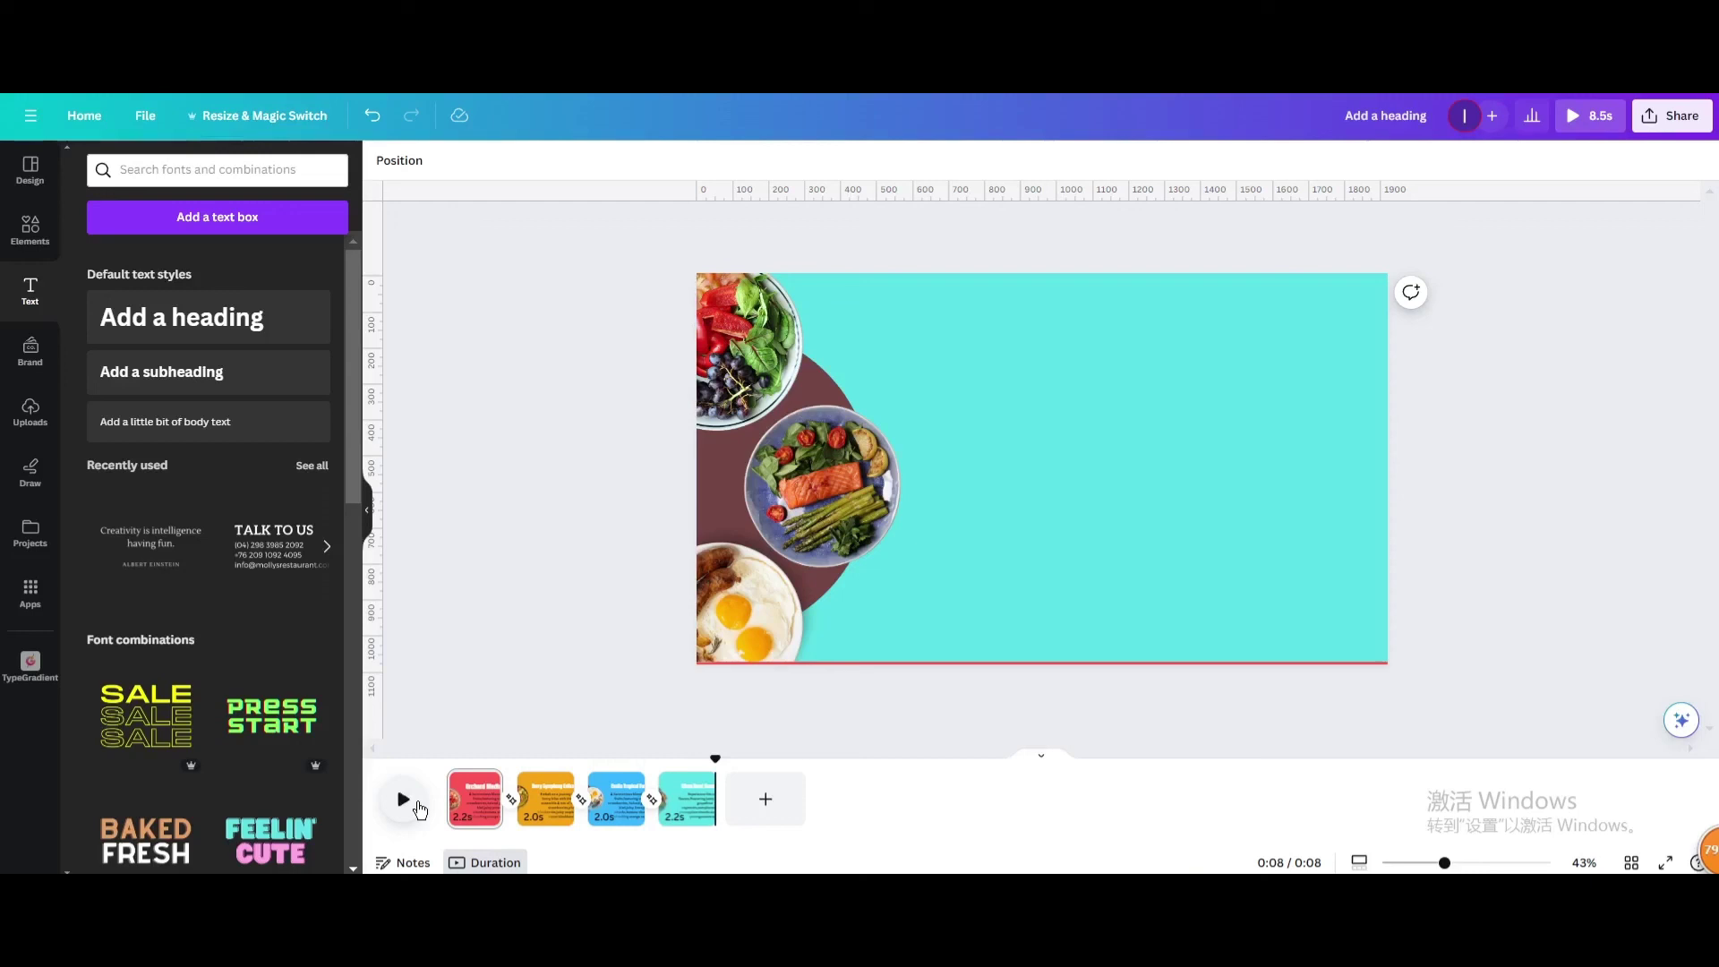
# Download all four pages of the design as a 1080p MP4 video.
pyautogui.click(1676, 117)
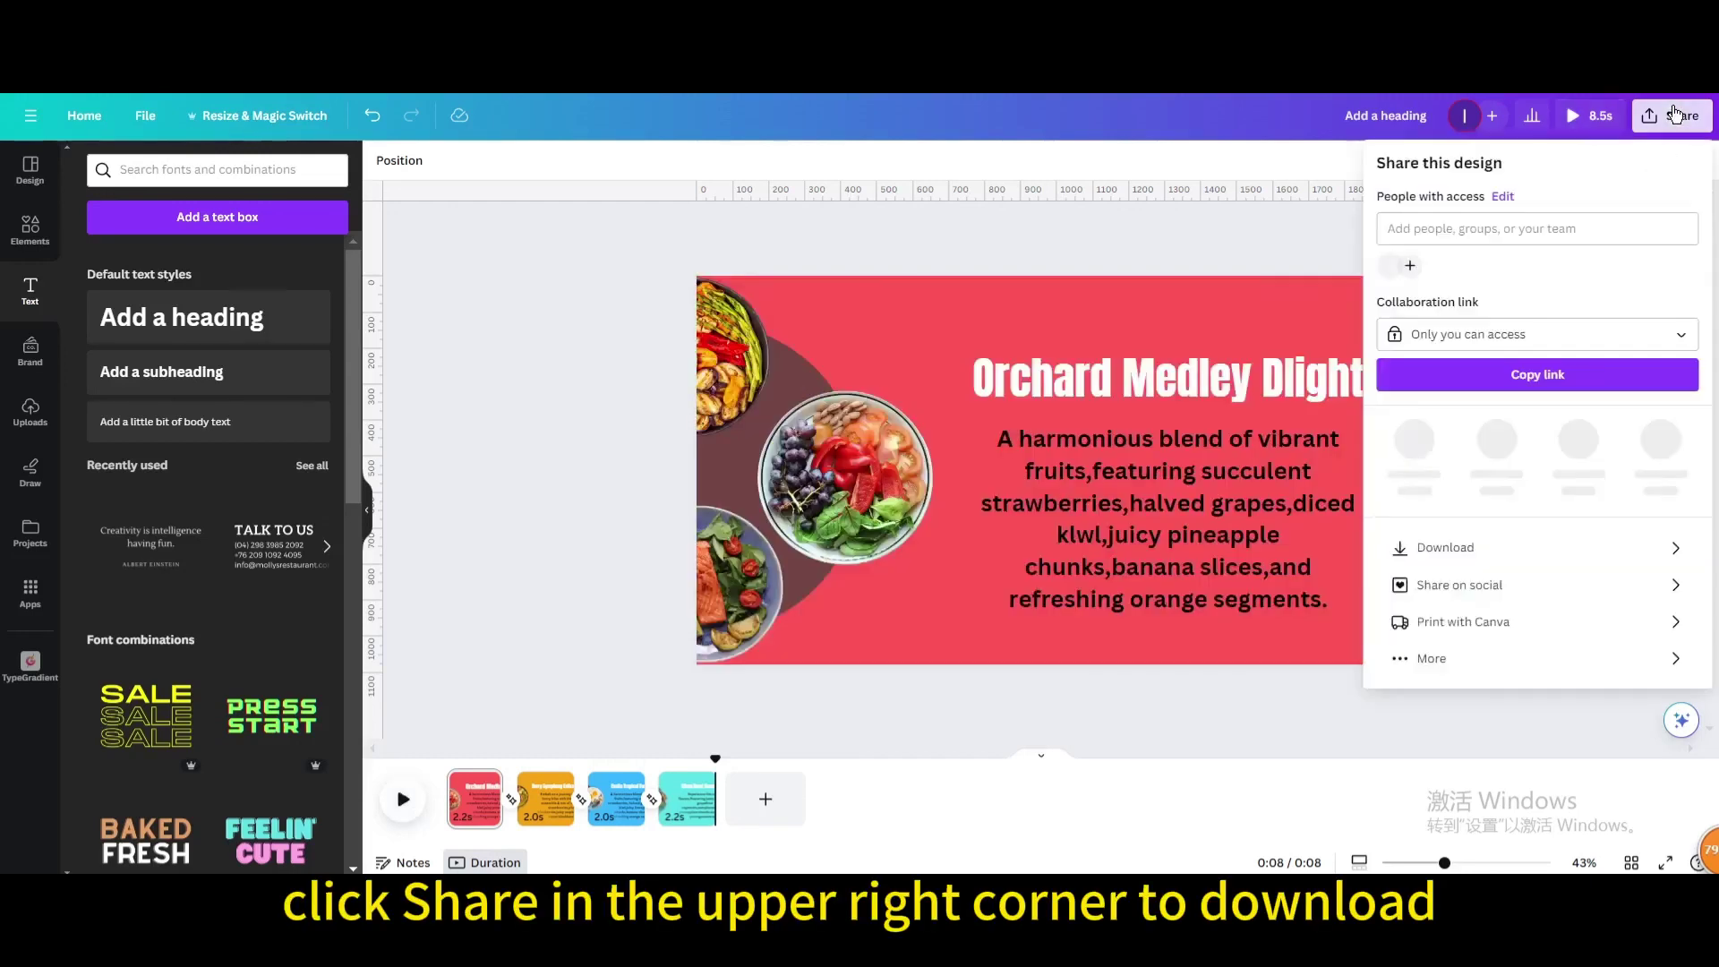
pyautogui.click(1445, 533)
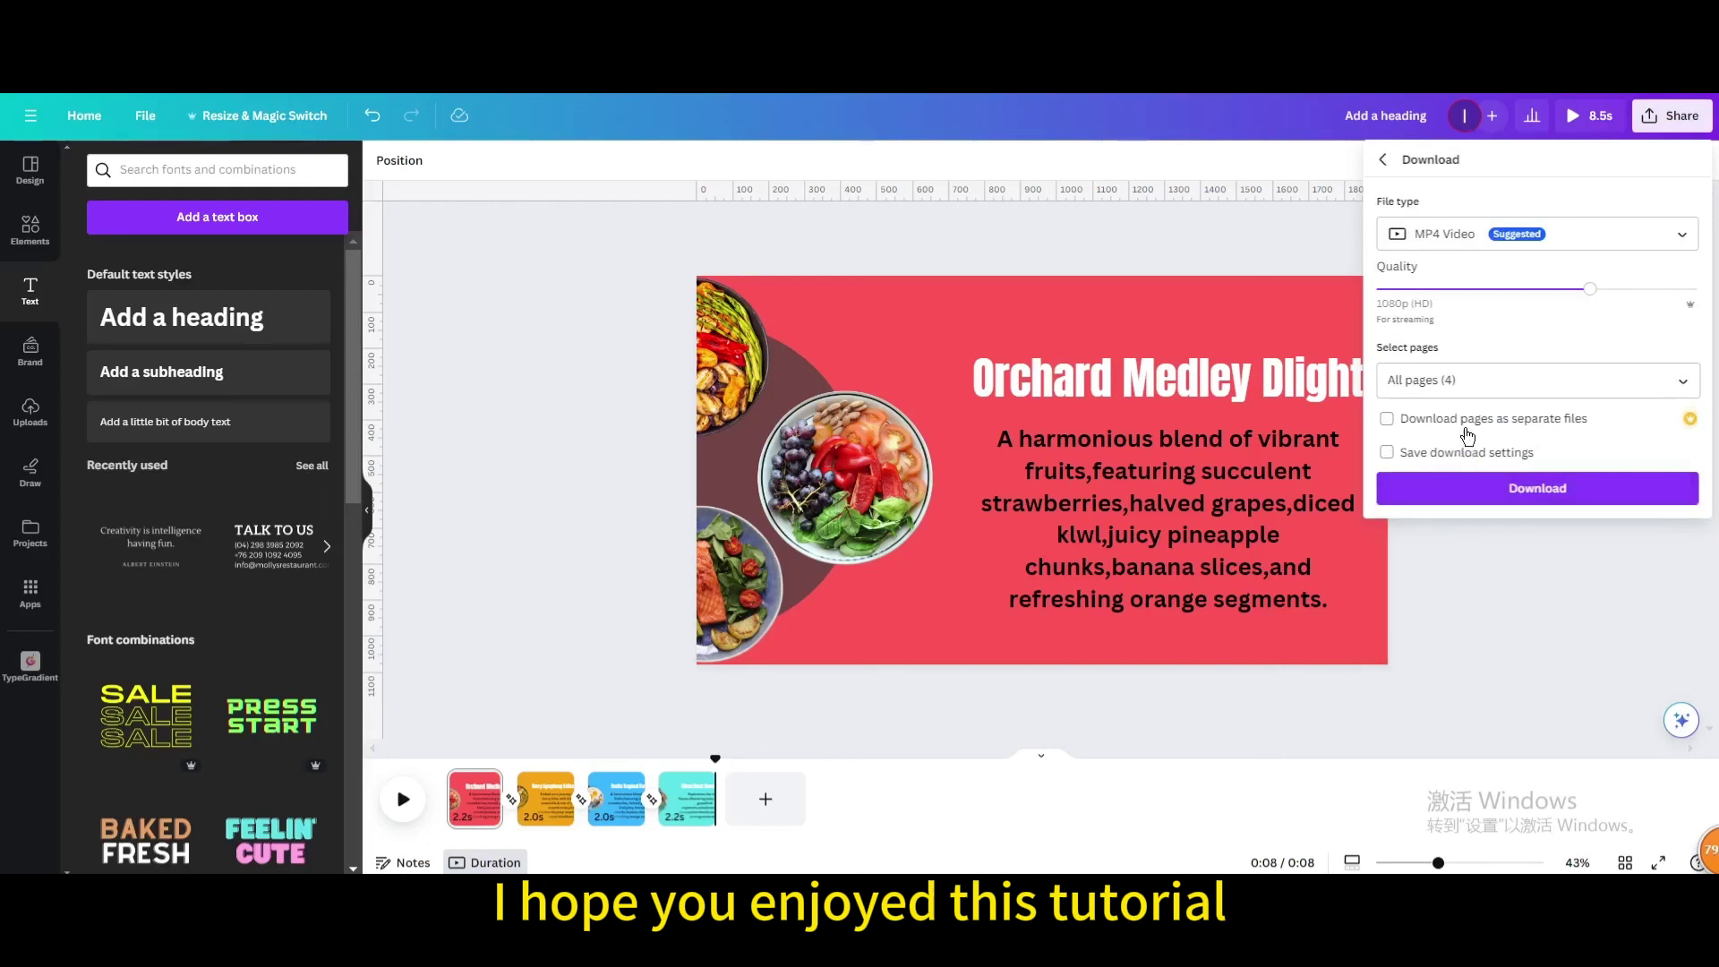
pyautogui.click(1462, 474)
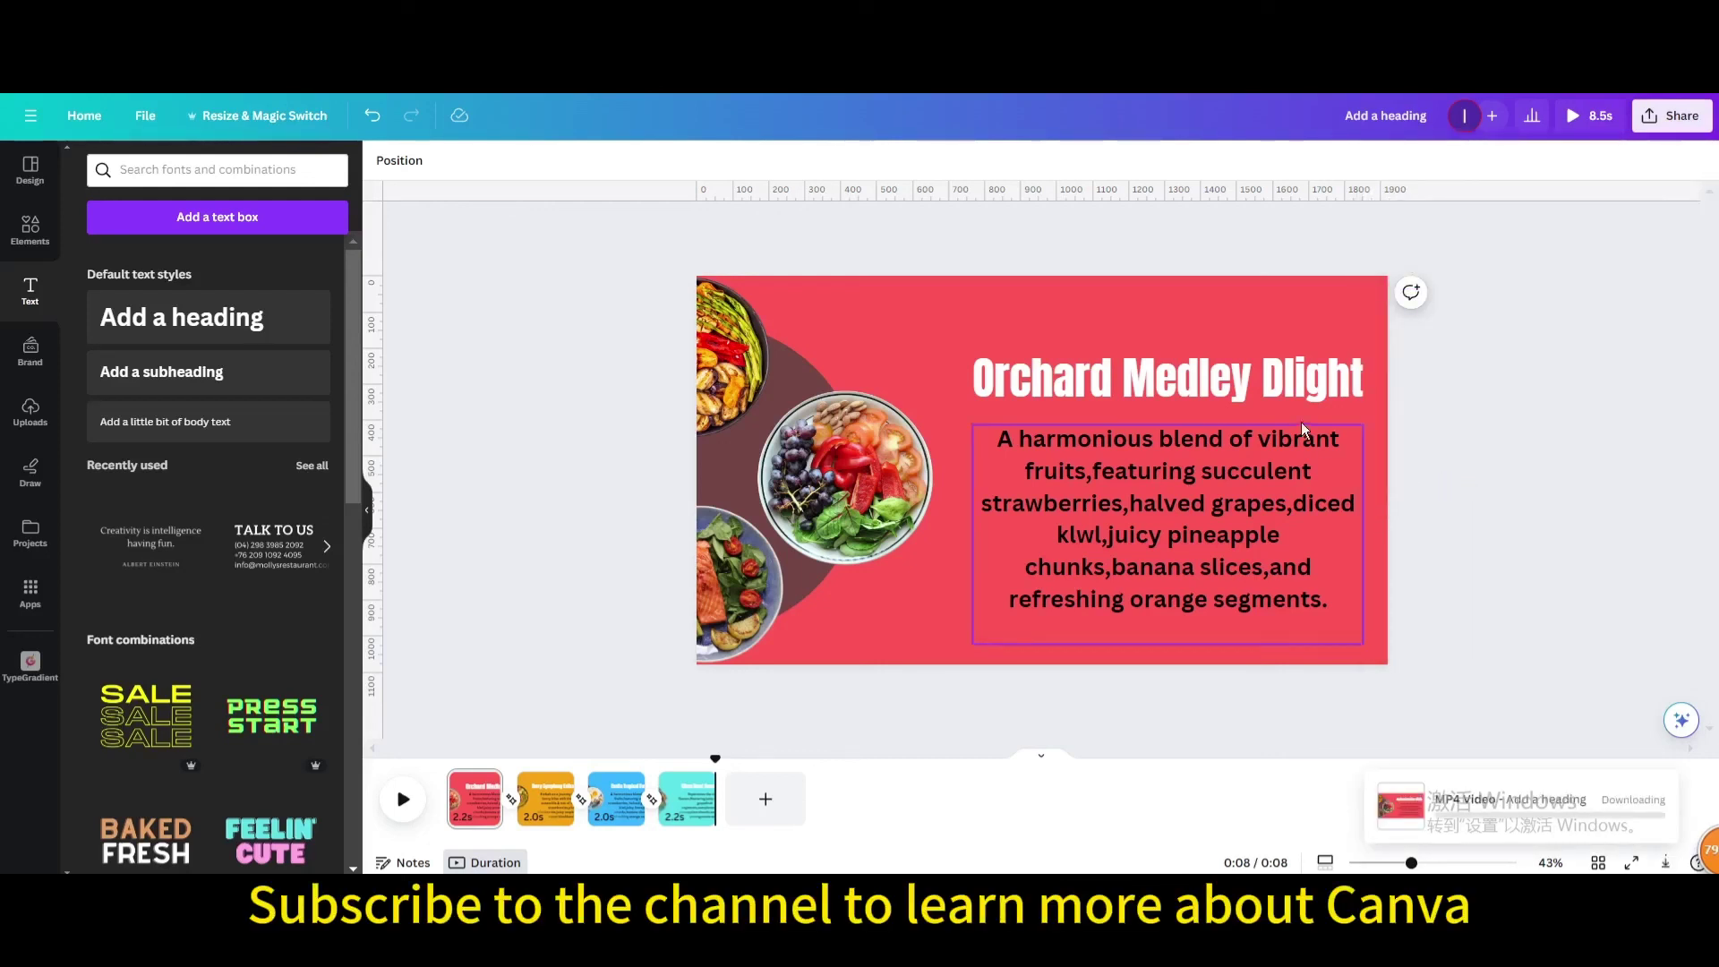